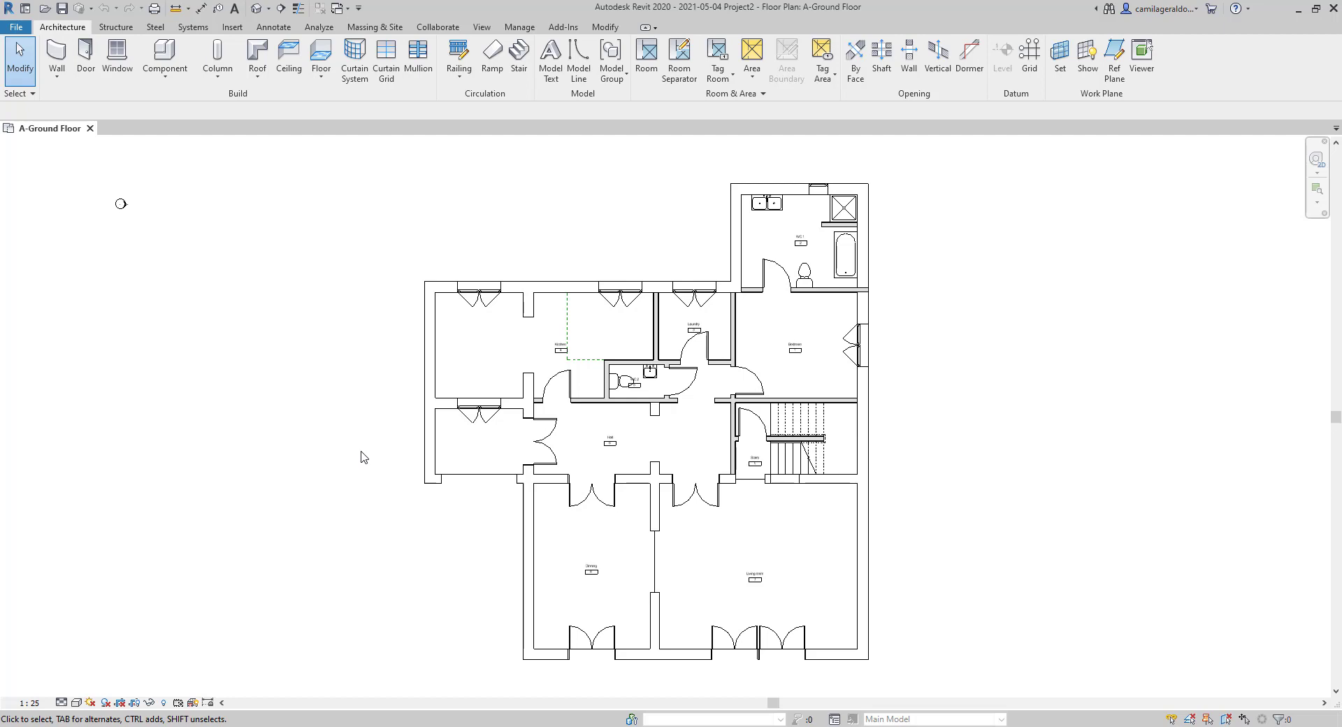
Display the Properties palette and the Project Browser beside the A-Ground Floor plan.
right_click(361, 453)
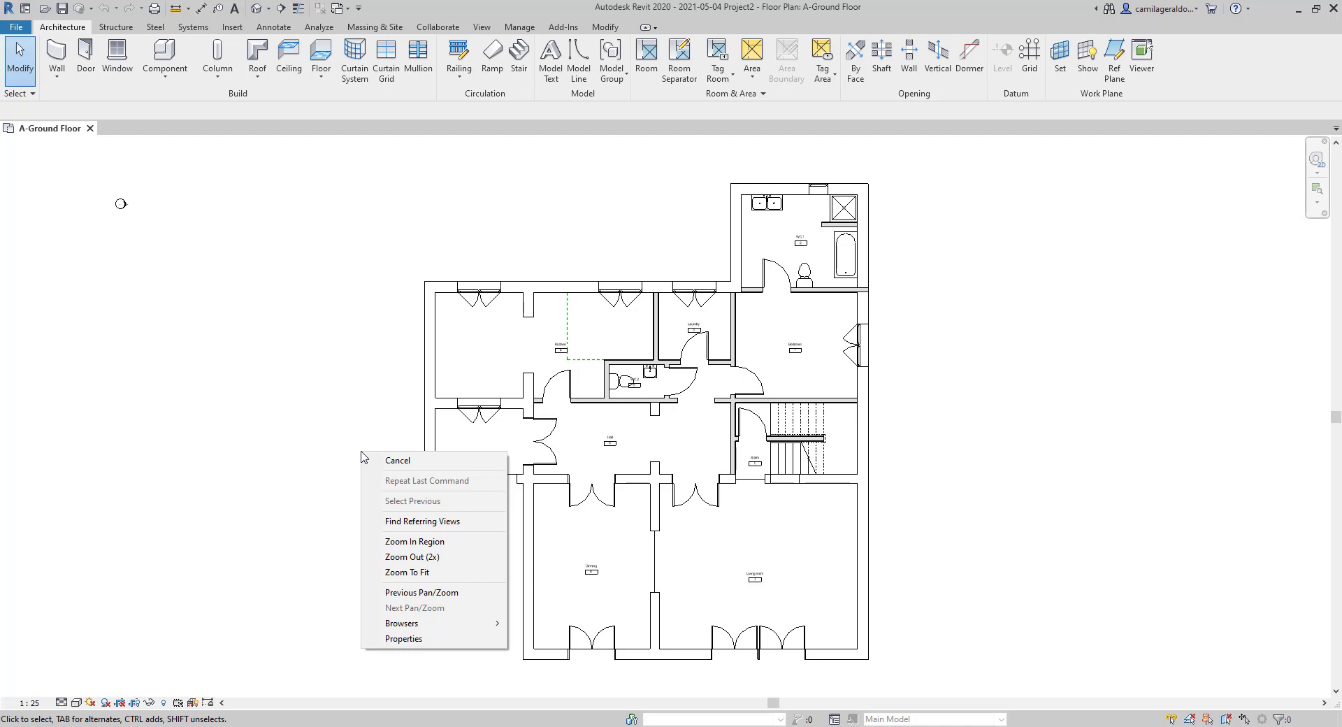
left_click(428, 639)
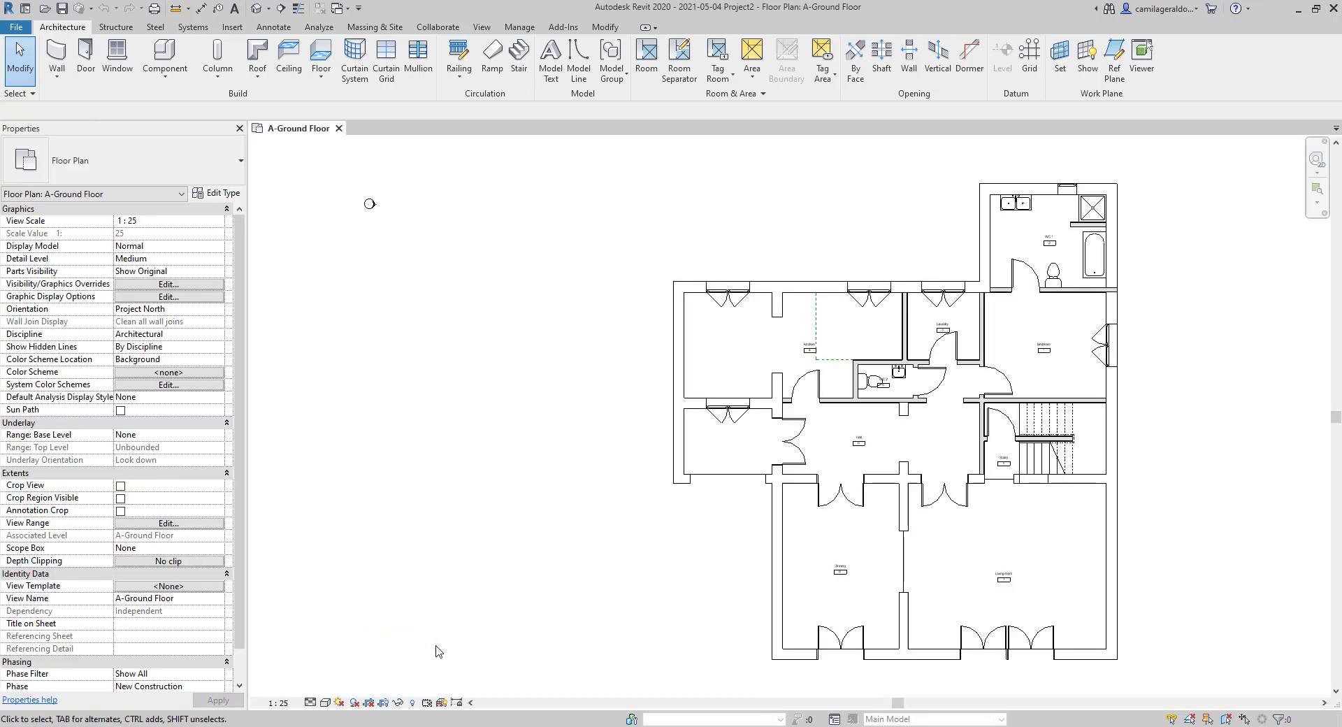
right_click(409, 438)
mouse_move(508, 629)
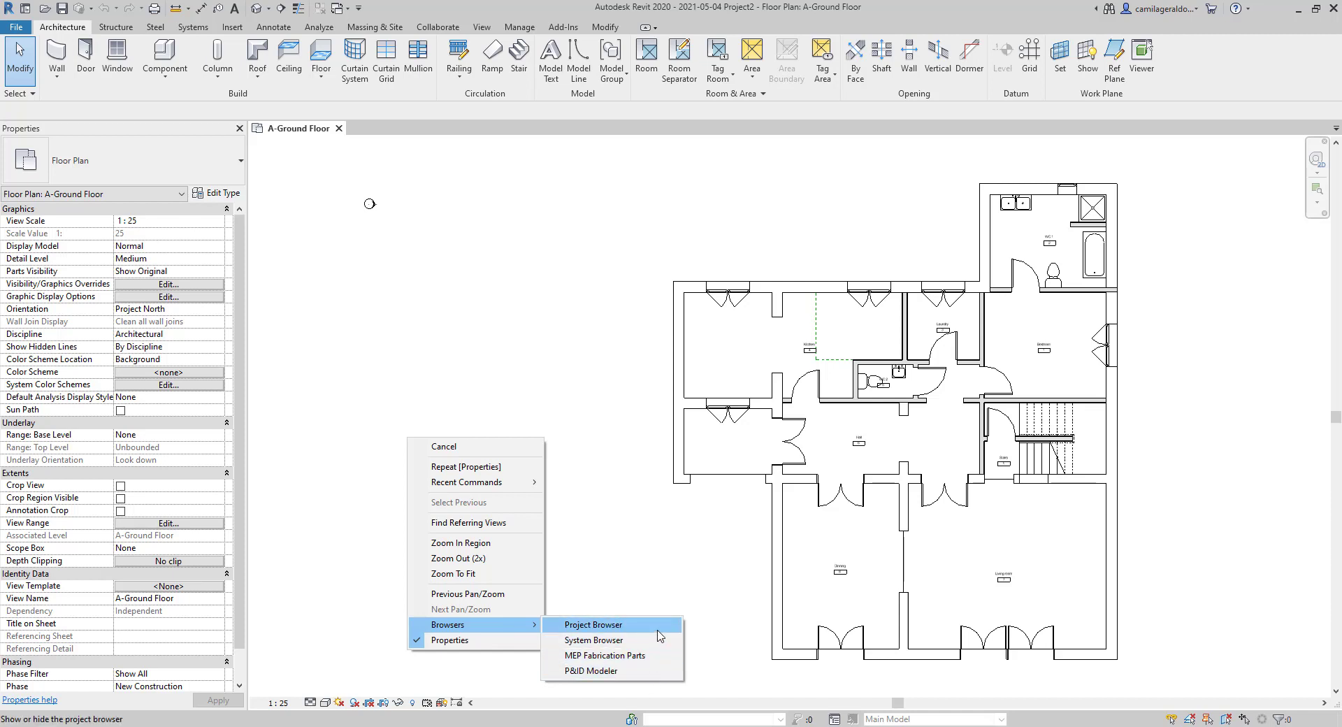
left_click(629, 625)
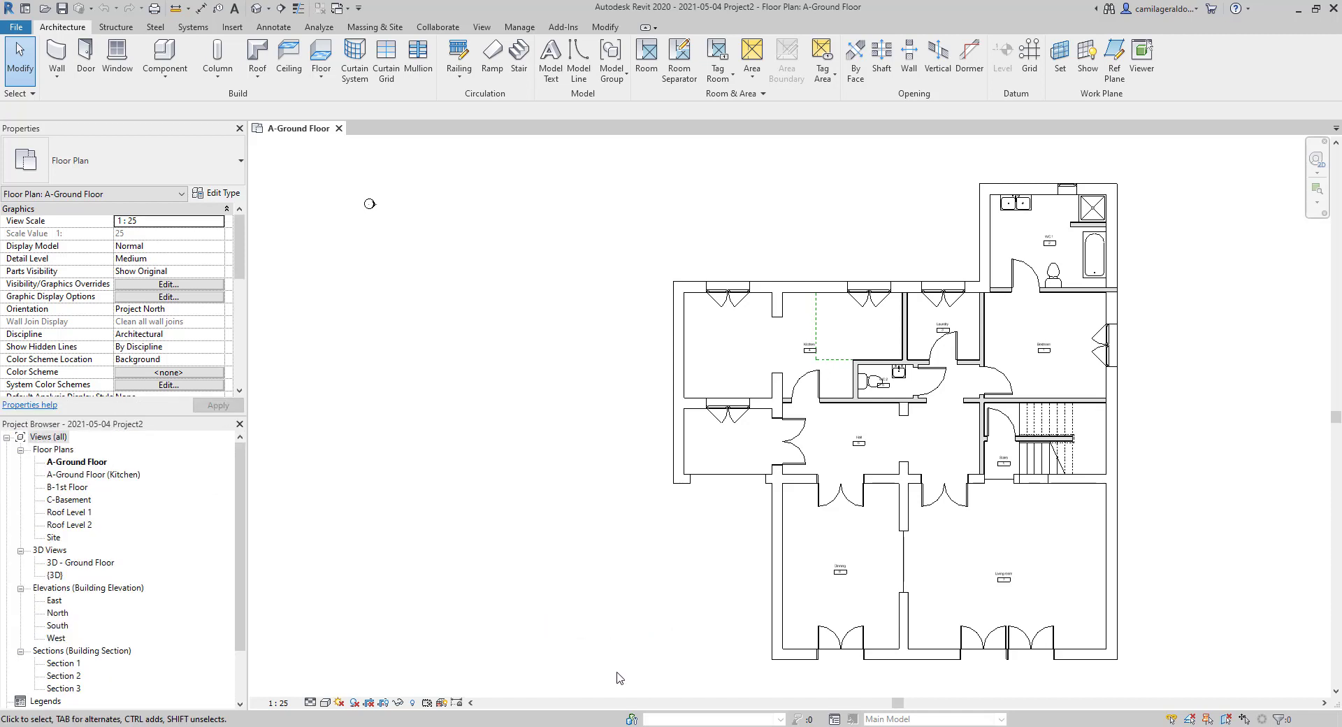
middle_click_drag(627, 437, 515, 437)
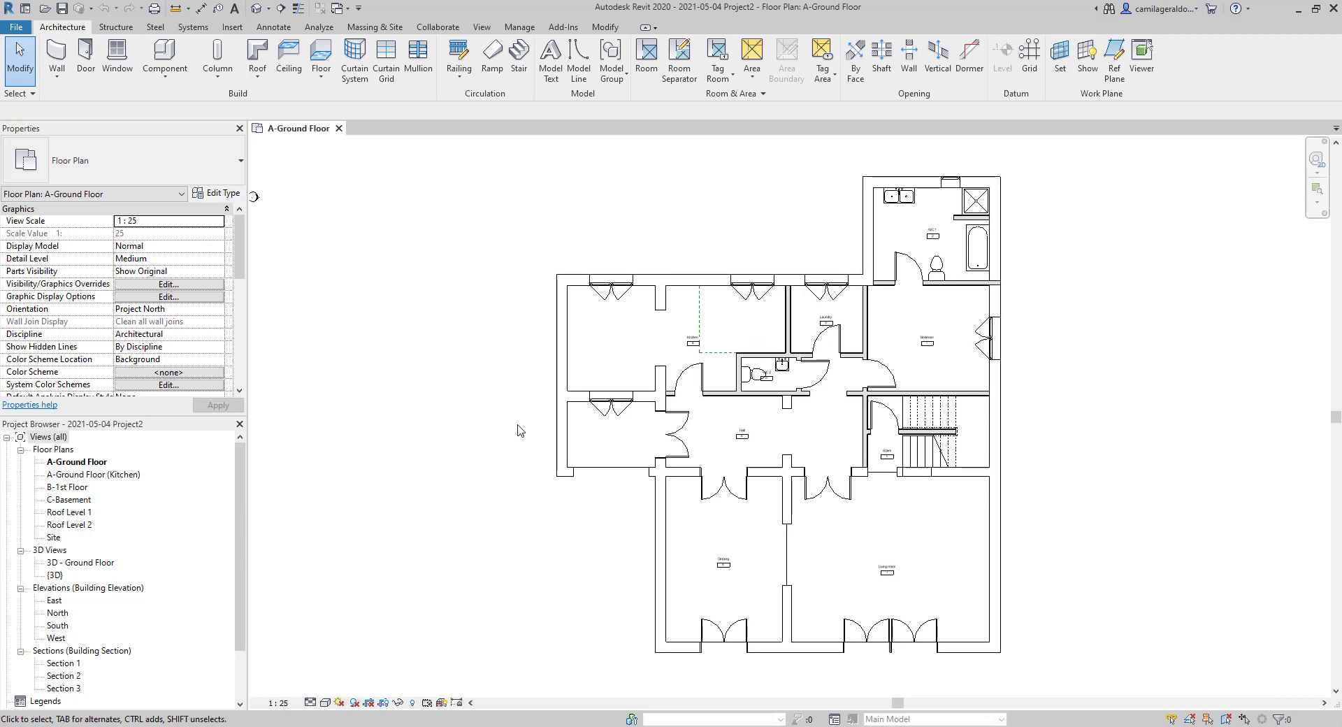
scroll(882, 453, "up", 2)
scroll(872, 512, "up", 1)
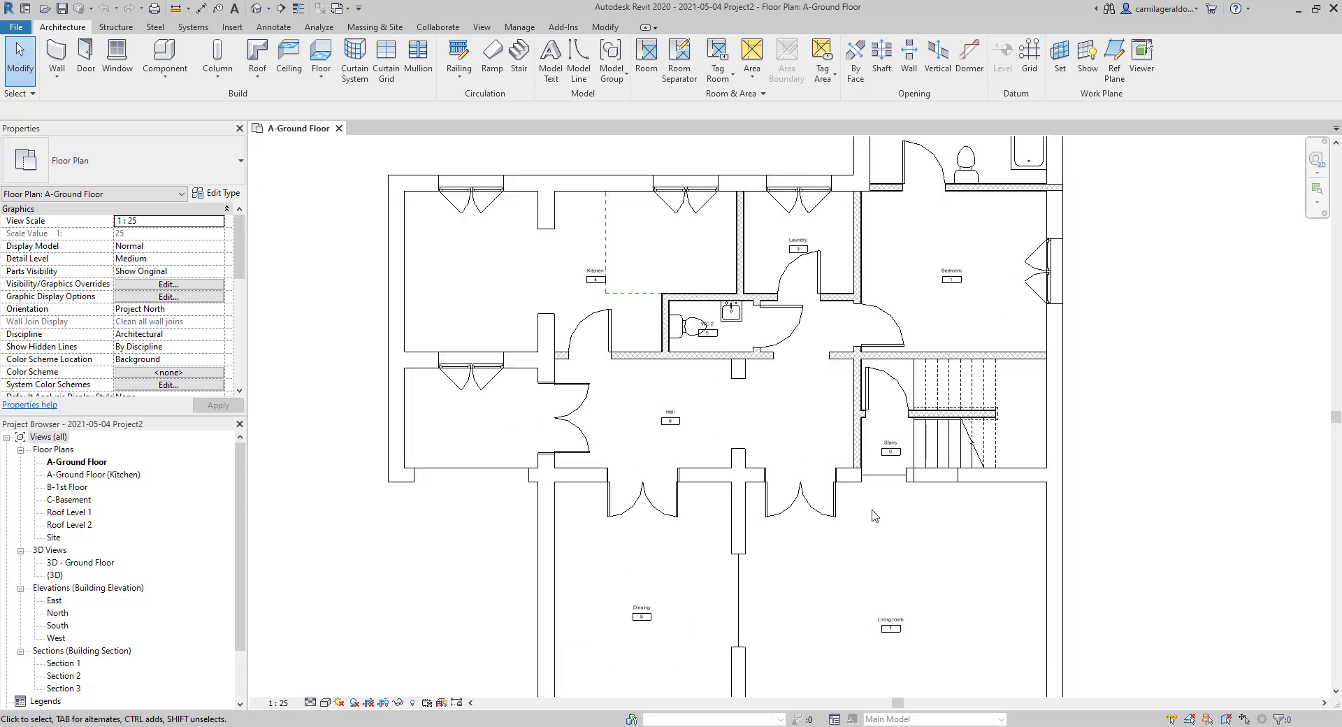
middle_click_drag(789, 412, 755, 525)
scroll(758, 515, "down", 1)
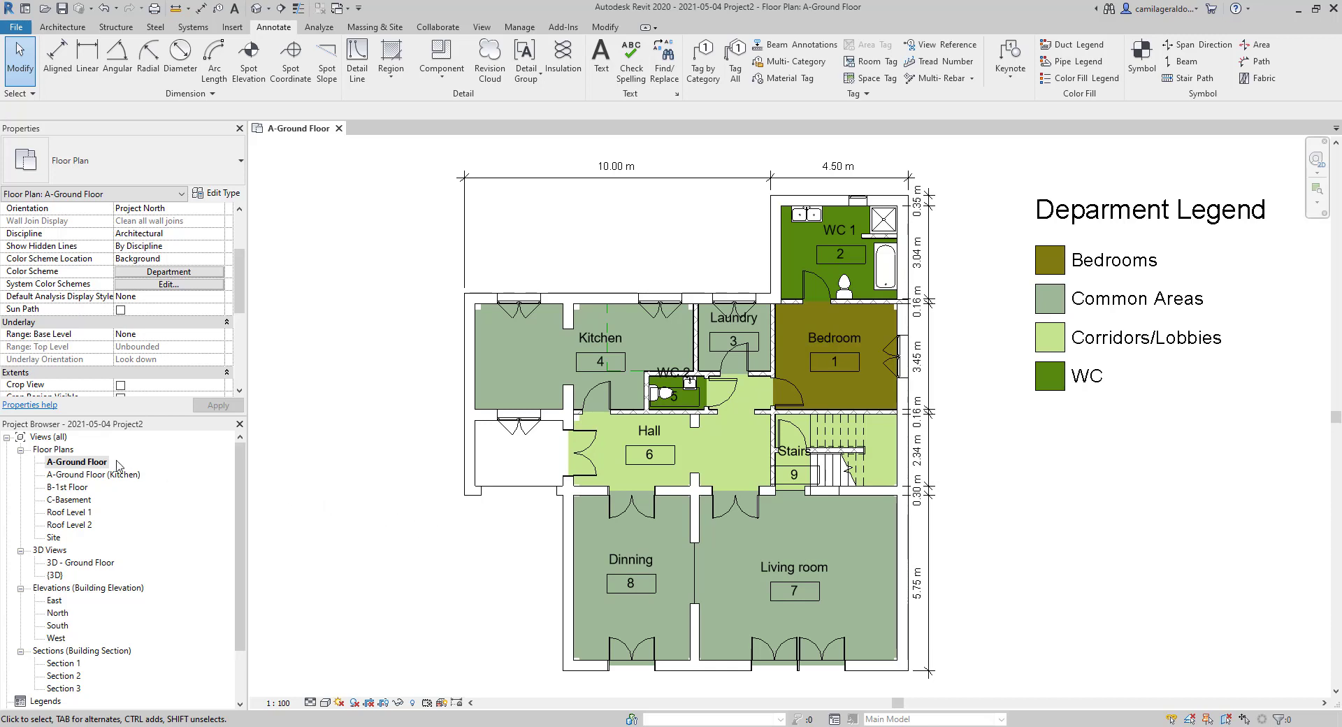
Duplicate the A-Ground Floor plan view with detailing.
left_click(84, 463)
right_click(85, 466)
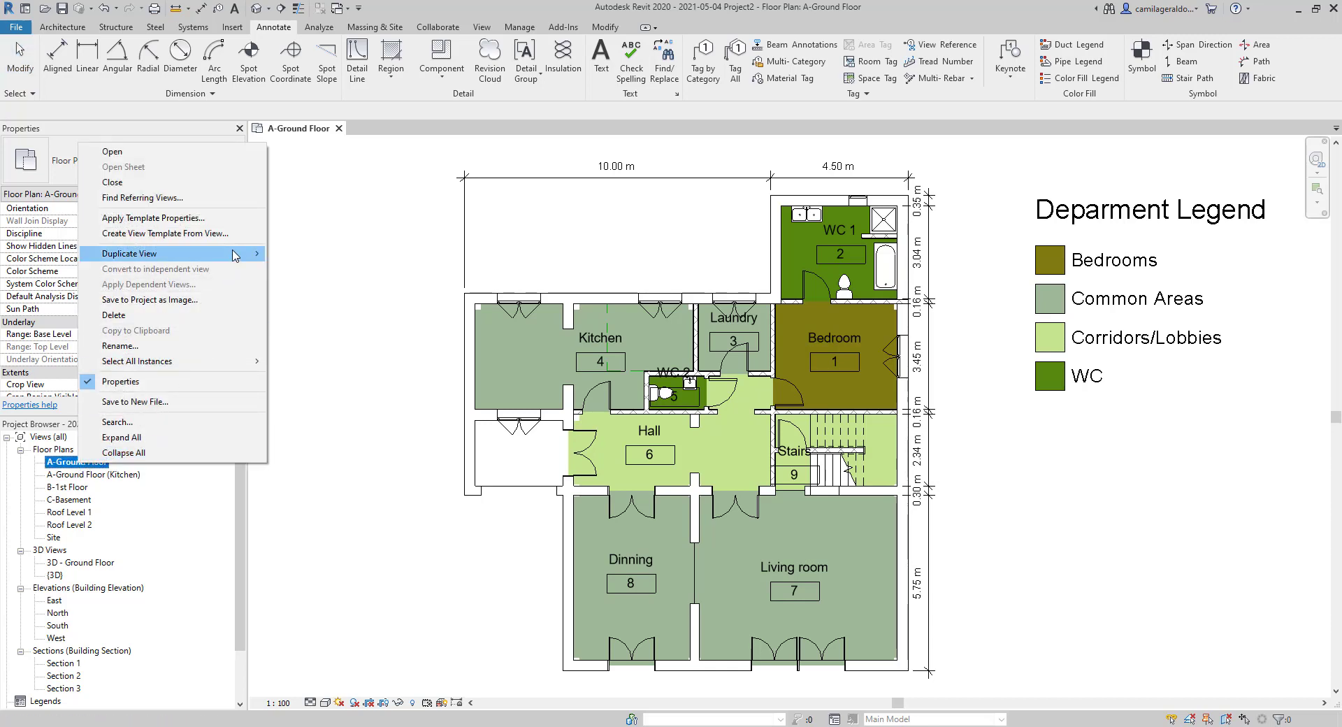
mouse_move(234, 255)
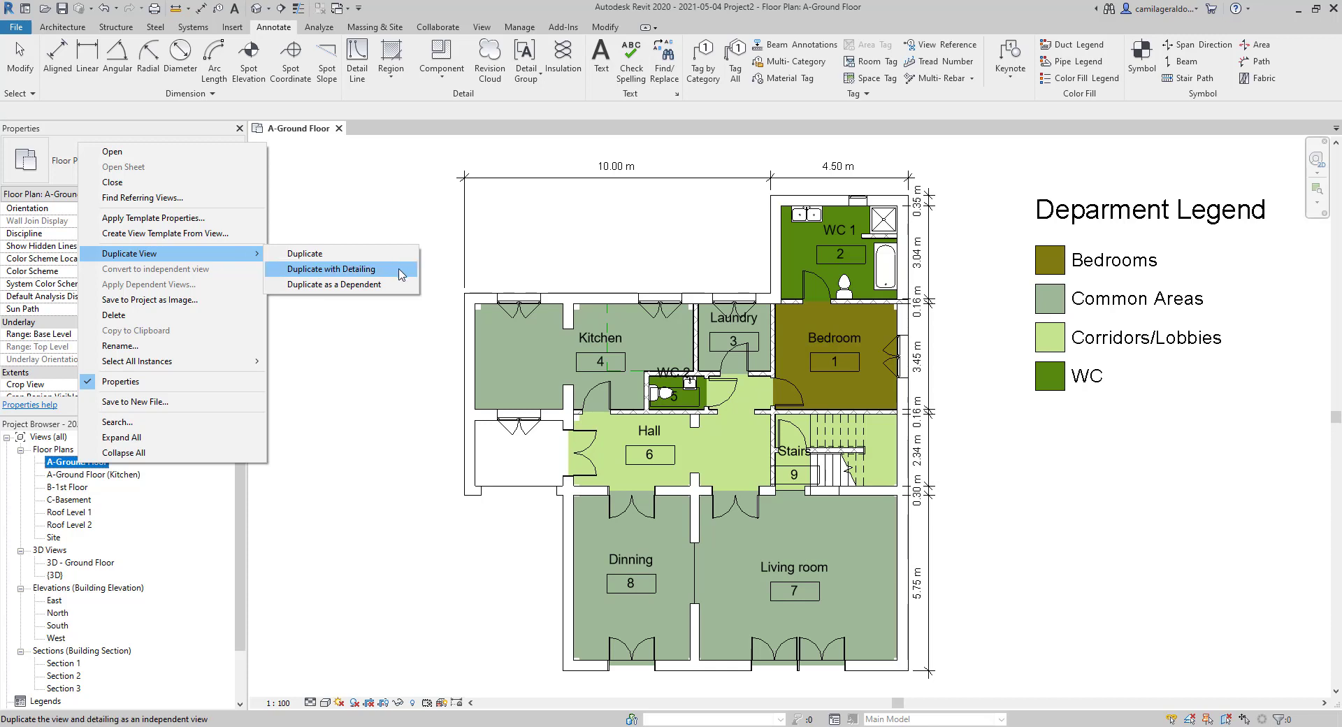
left_click(401, 271)
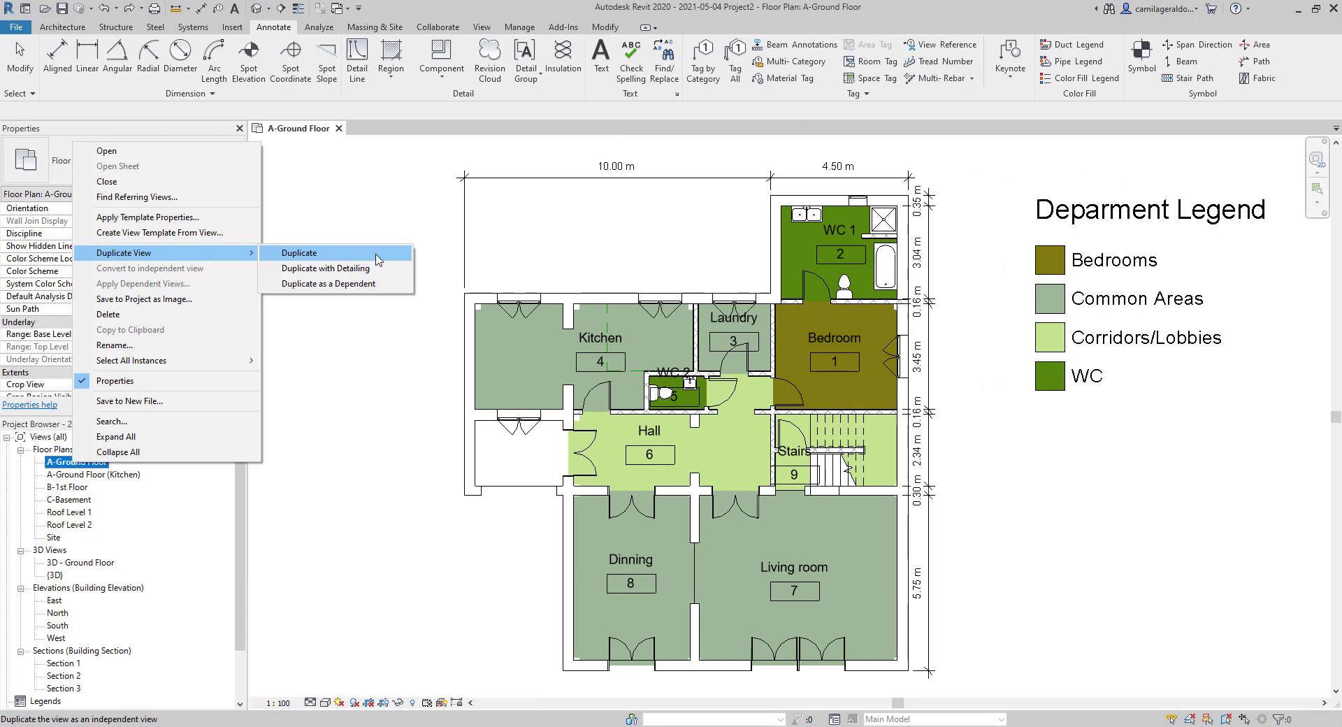
Duplicate the A-Ground Floor plan view as an independent view without its detailing.
left_click(378, 260)
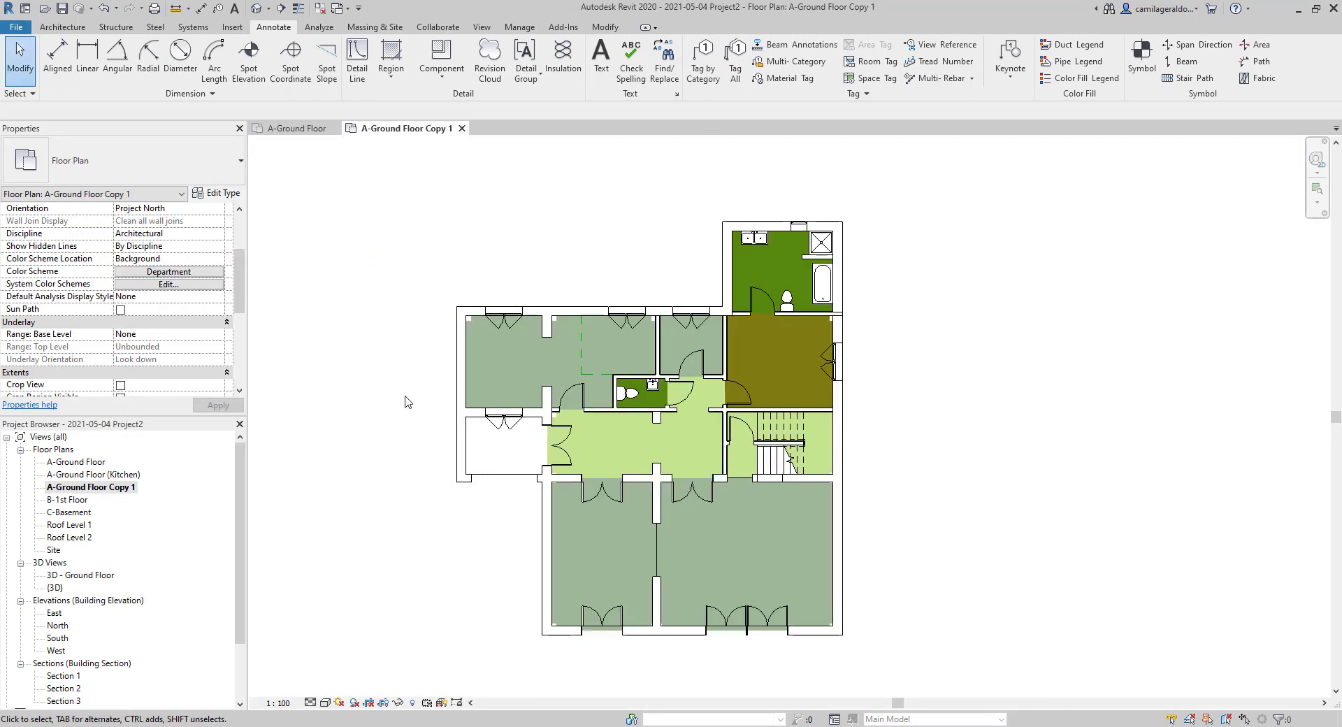
middle_click_drag(449, 539, 525, 542)
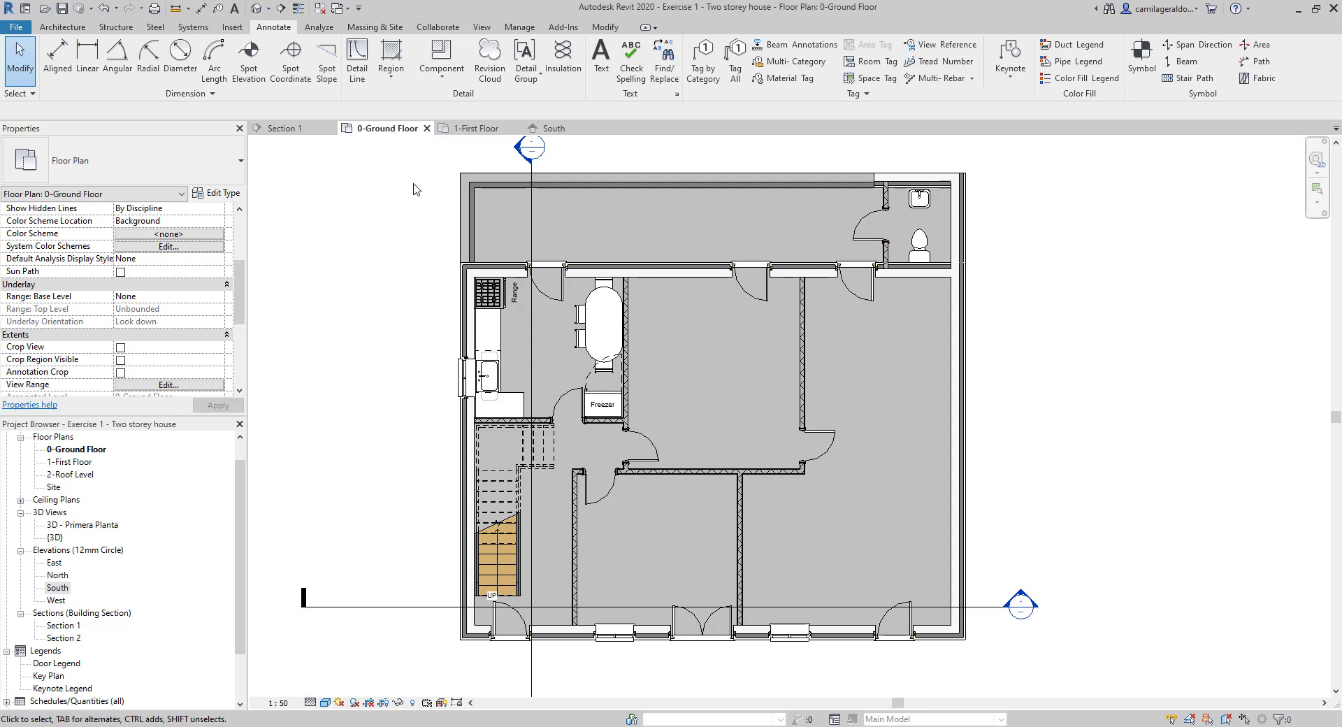
Look at the 1-First Floor plan and South elevation, and bring up the view range settings of the 0-Ground Floor plan.
left_click(487, 132)
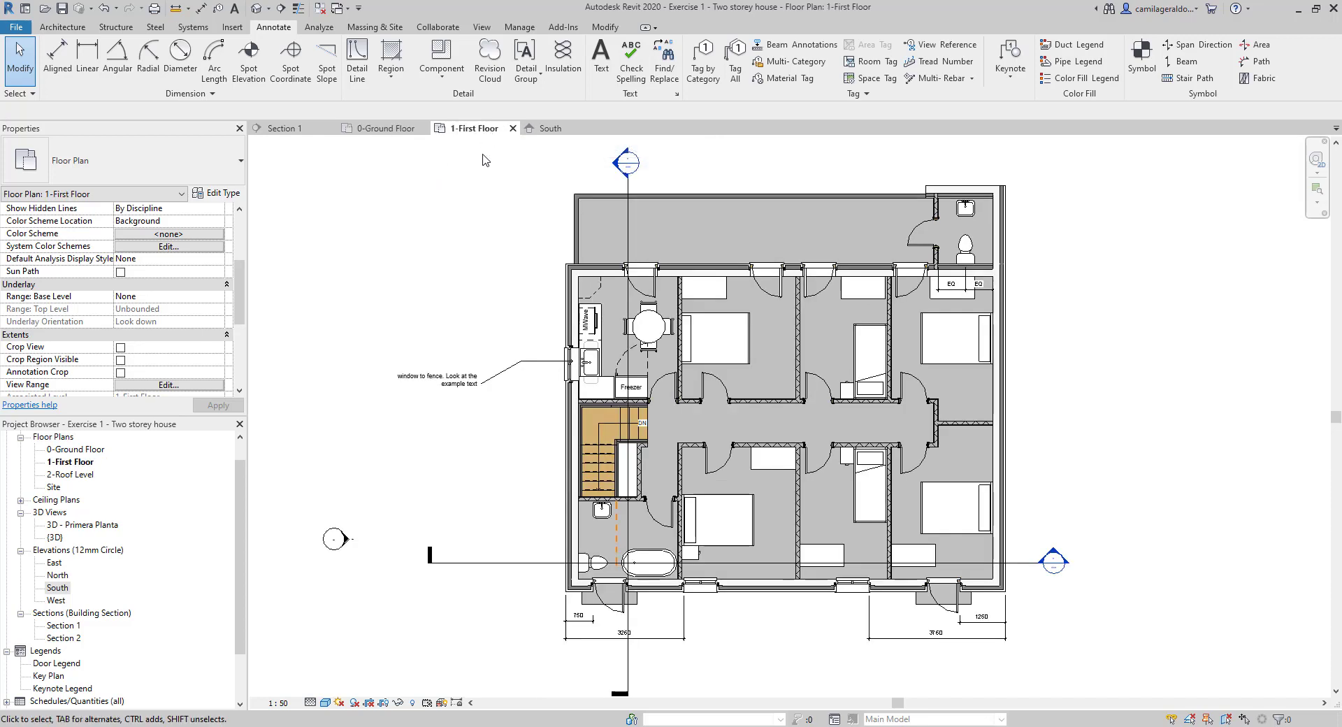
left_click(559, 130)
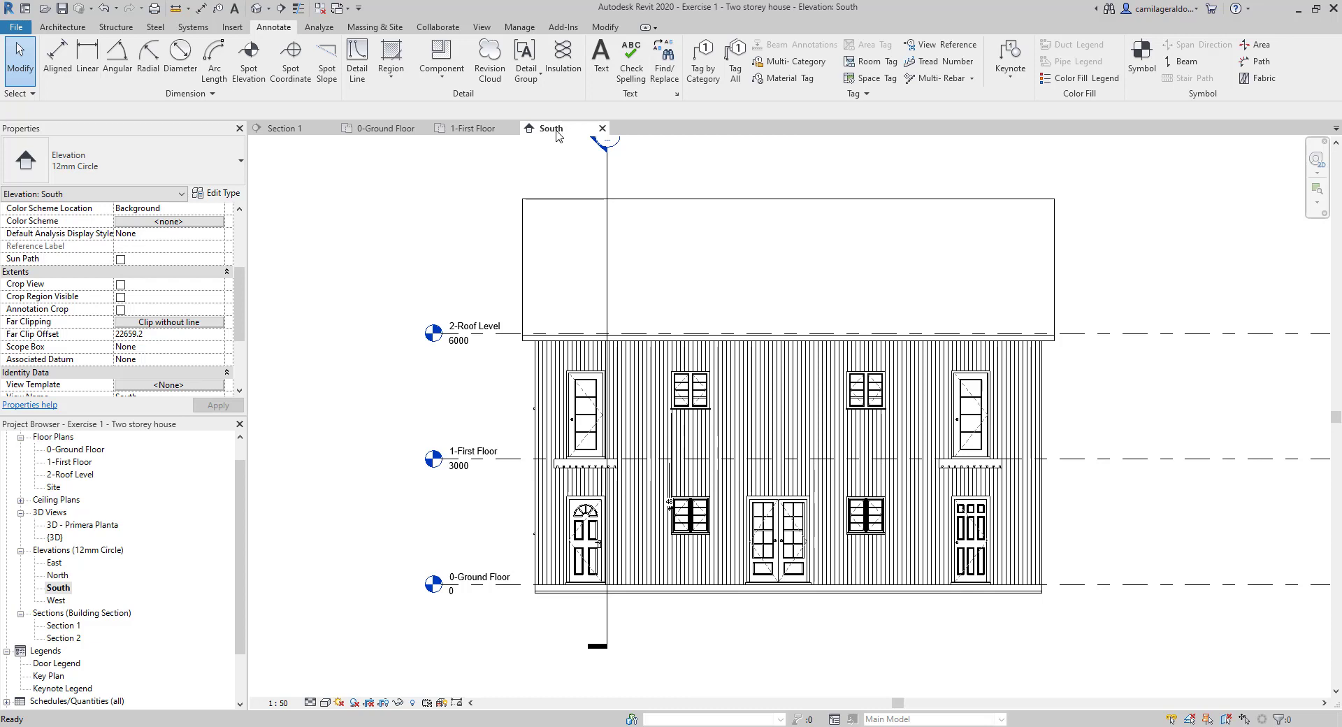
left_click(383, 132)
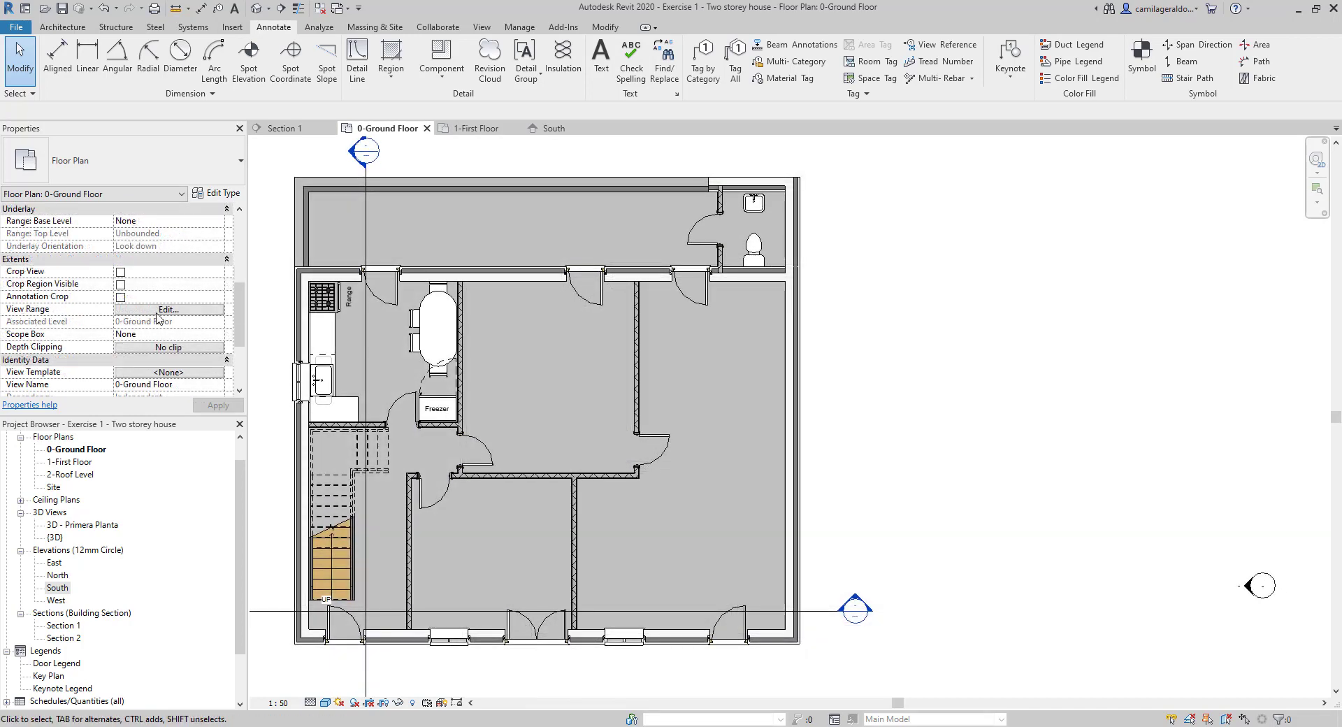
left_click(157, 313)
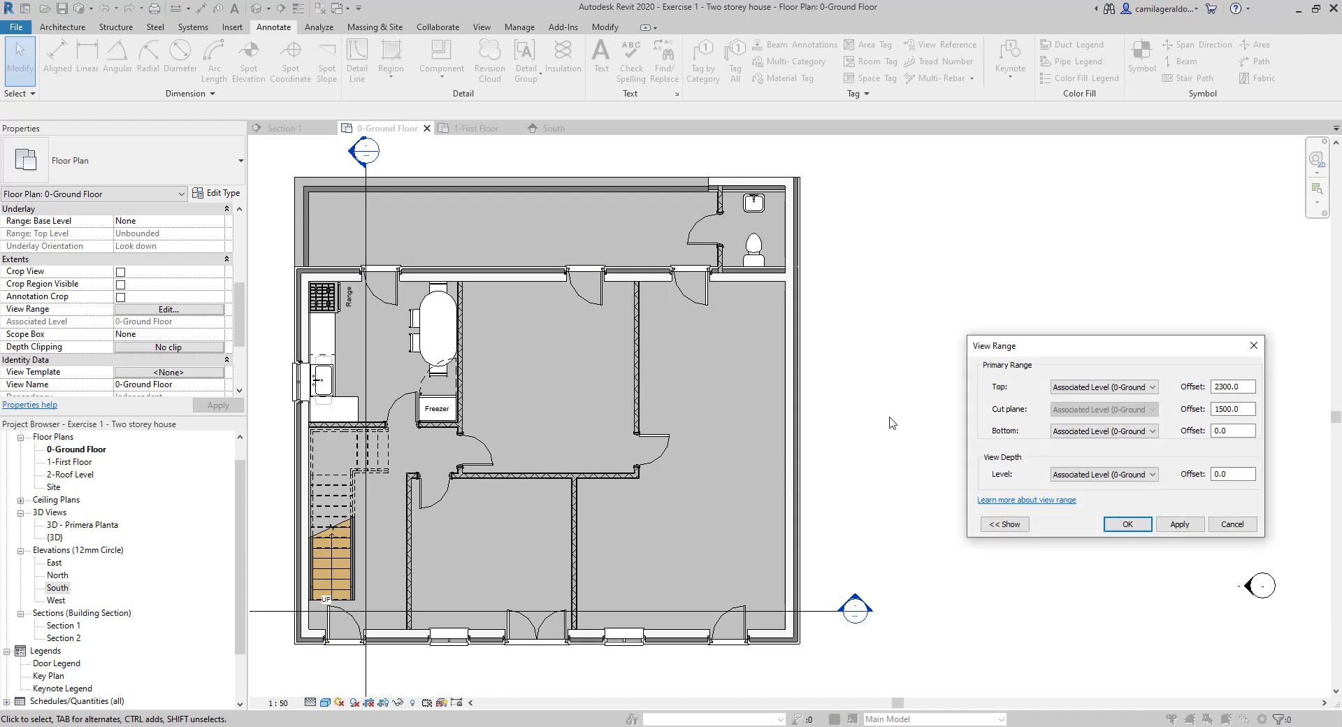
left_click_drag(996, 347, 952, 319)
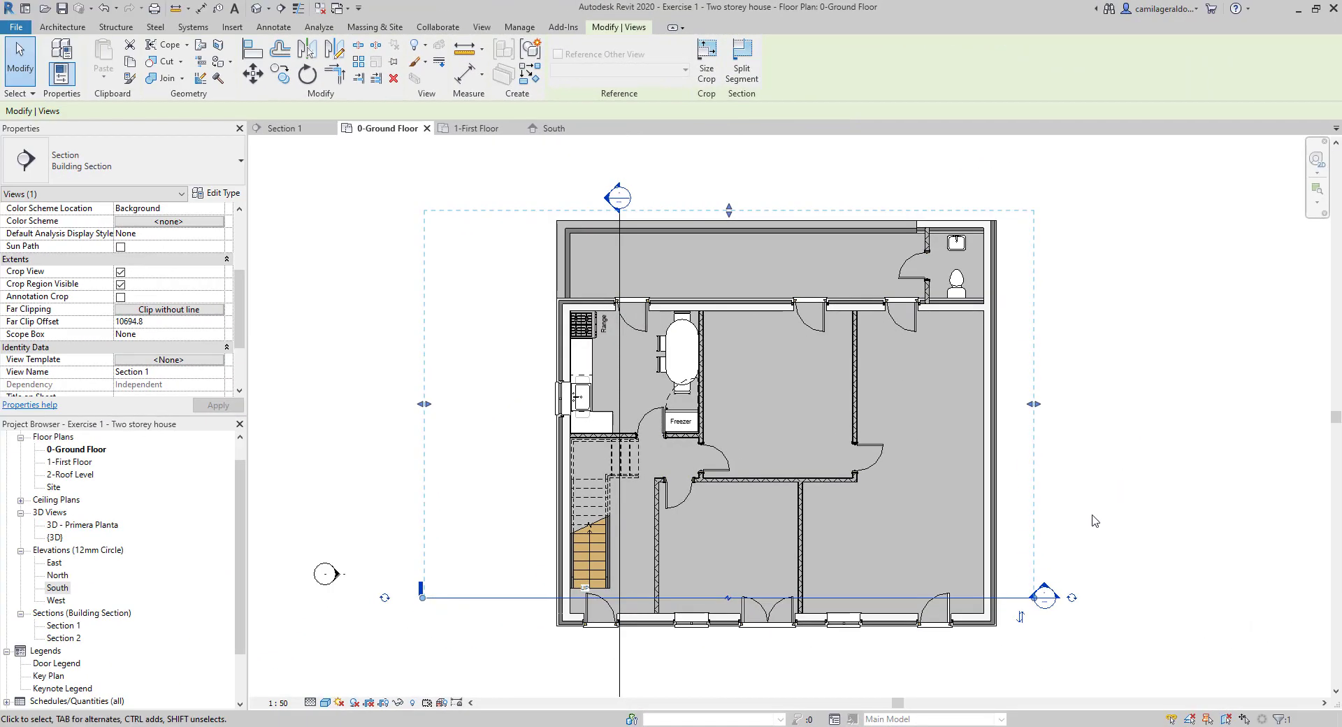
Select the Section 1 line on the 0-Ground Floor plan and examine its section view.
key("Escape")
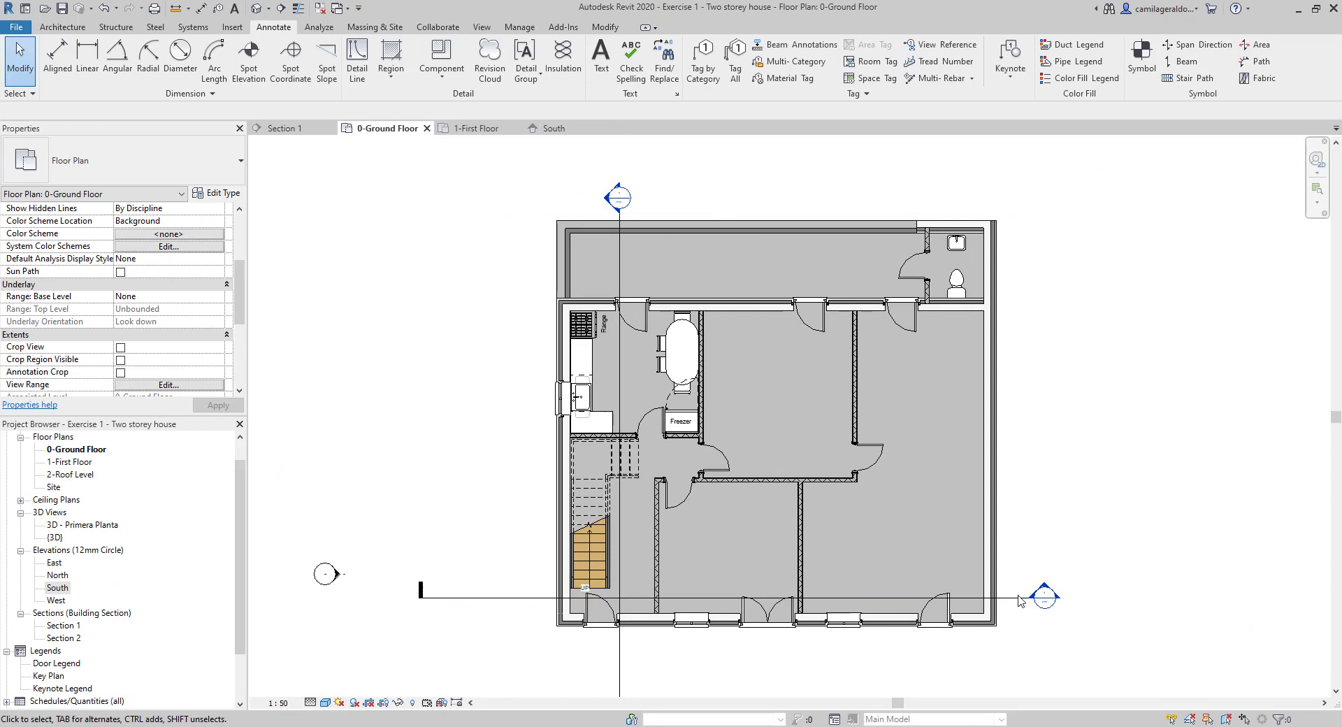
left_click(1033, 550)
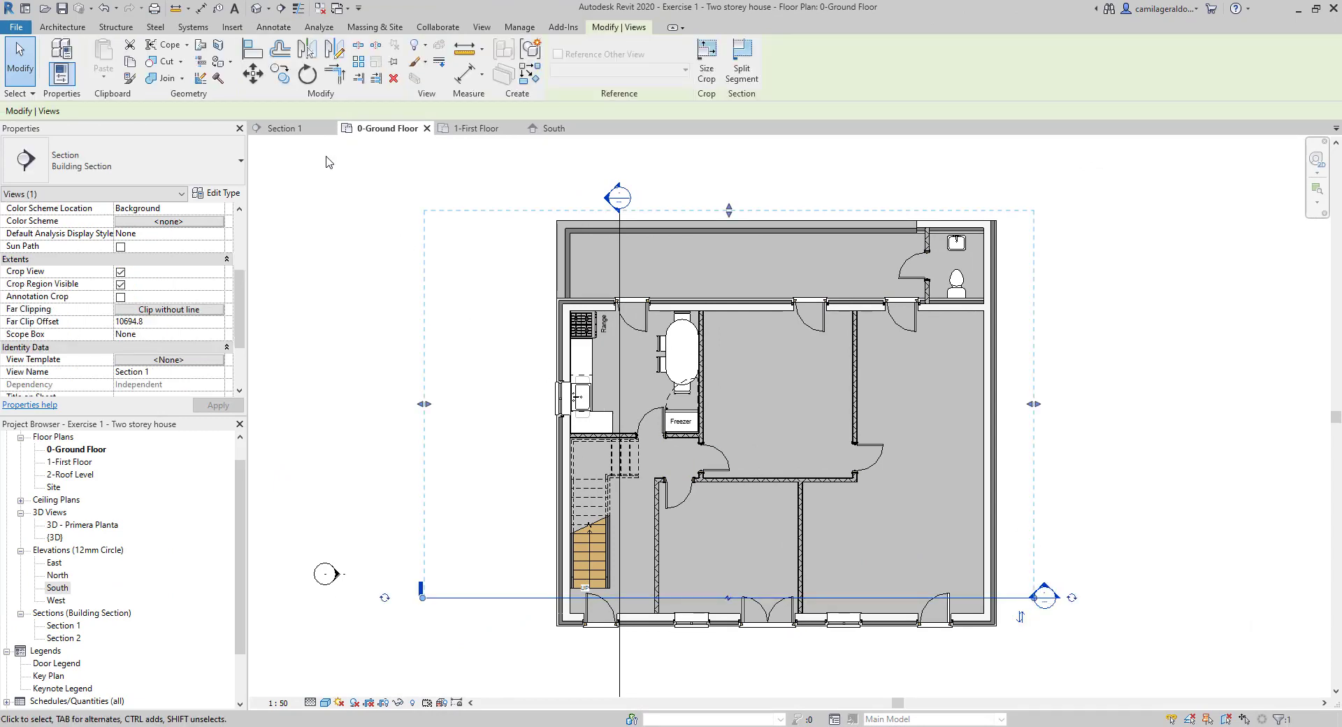
double_click(788, 437)
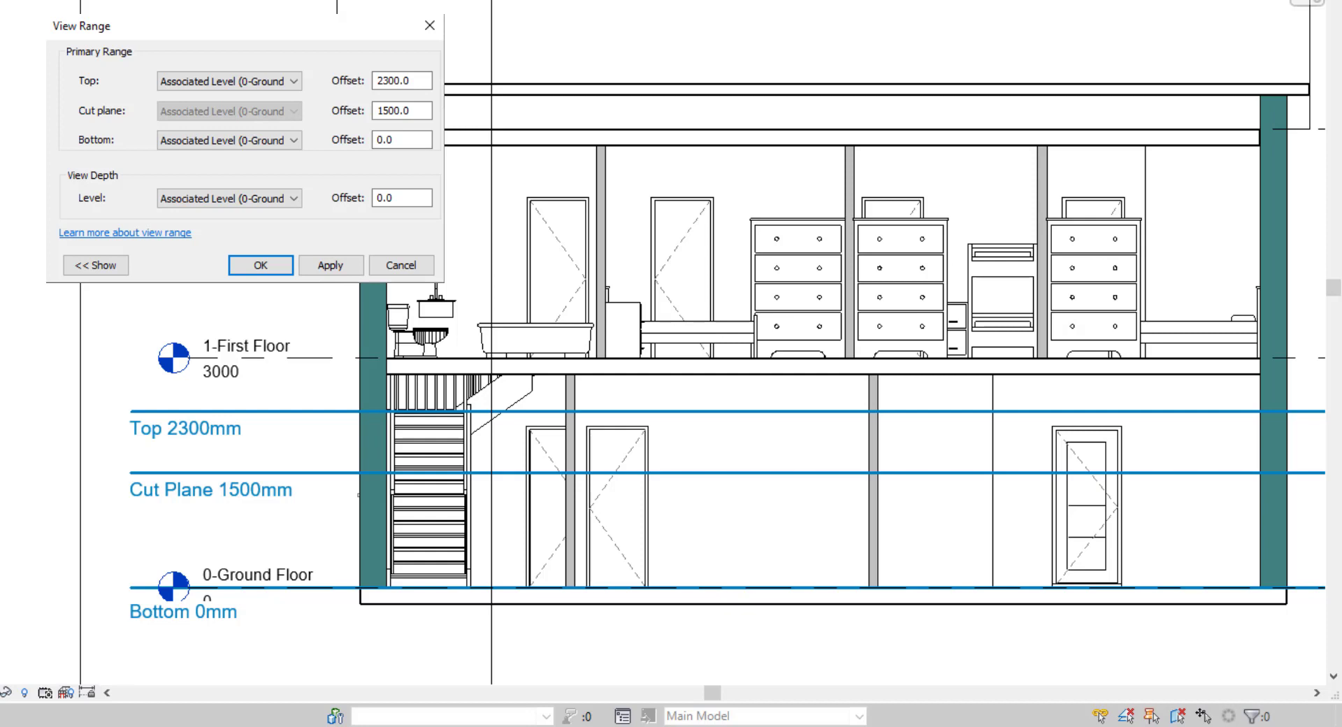
Try to set the top offset of the 0-Ground Floor view range to 800, below the cut plane.
key("Return")
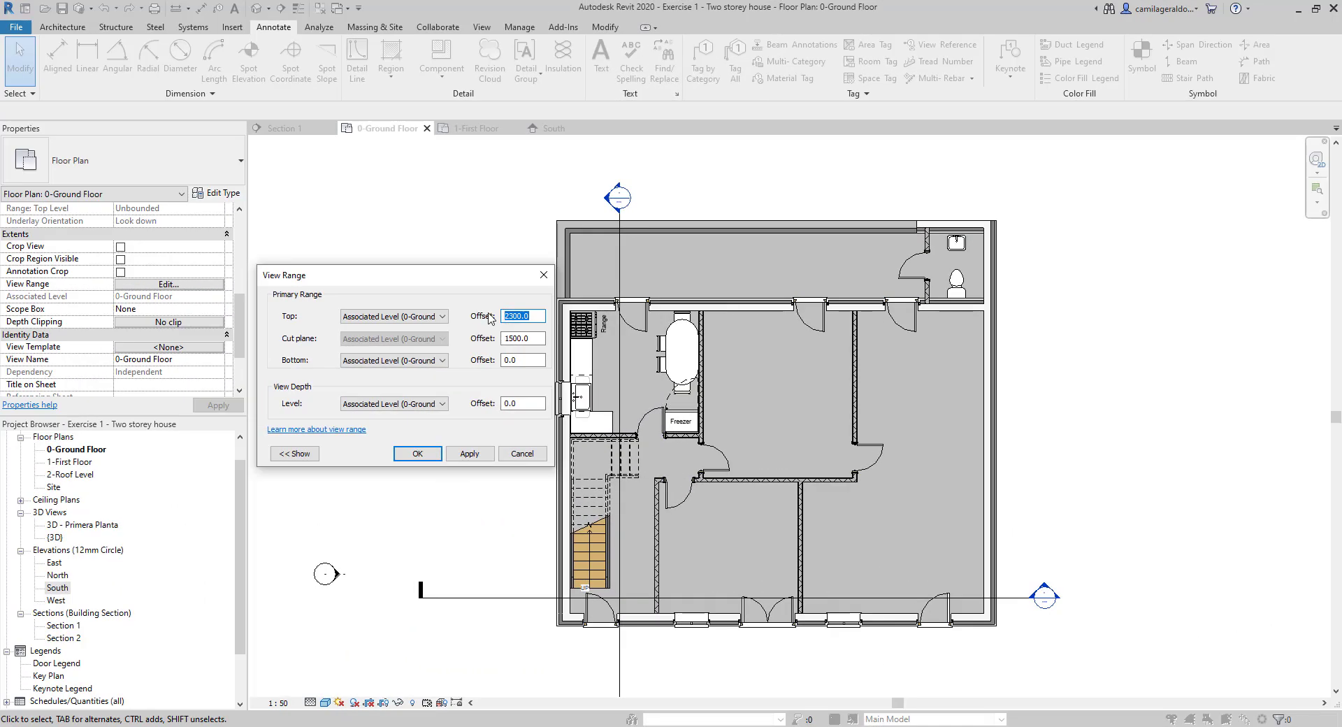
type("0")
double_click(518, 312)
type("800")
left_click(478, 455)
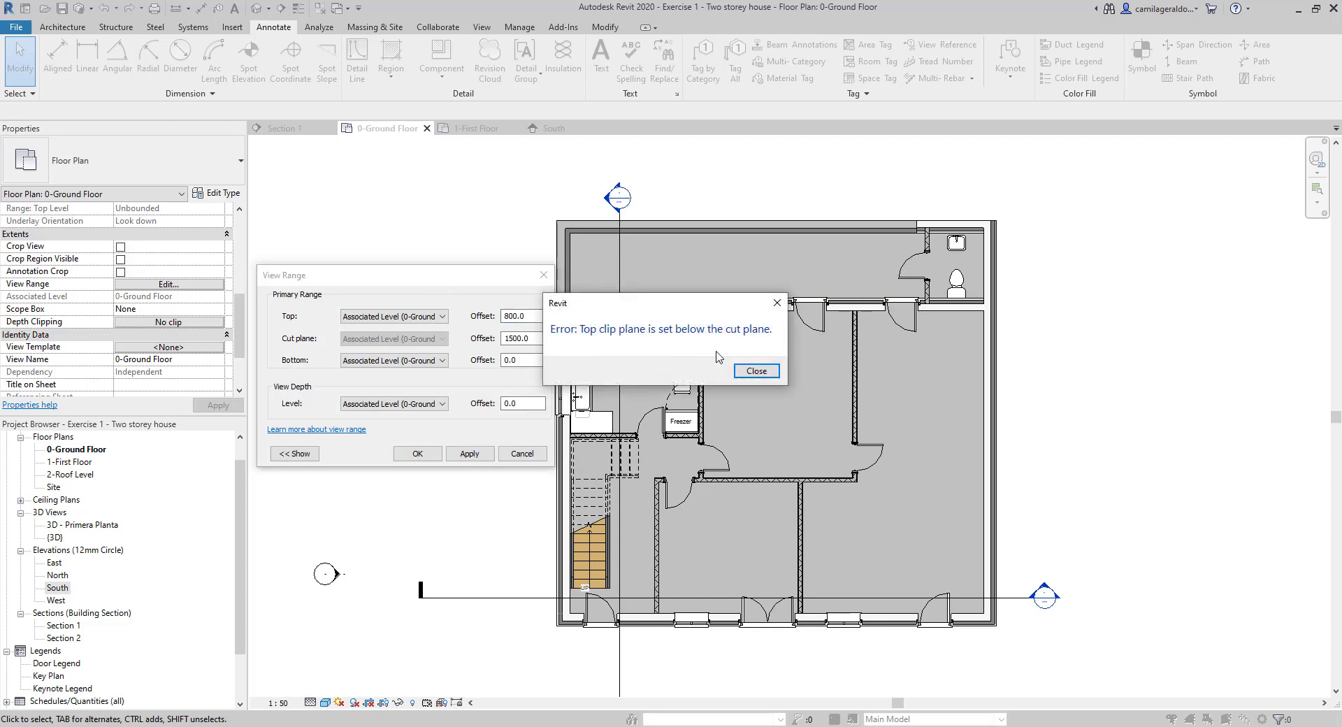
left_click(753, 374)
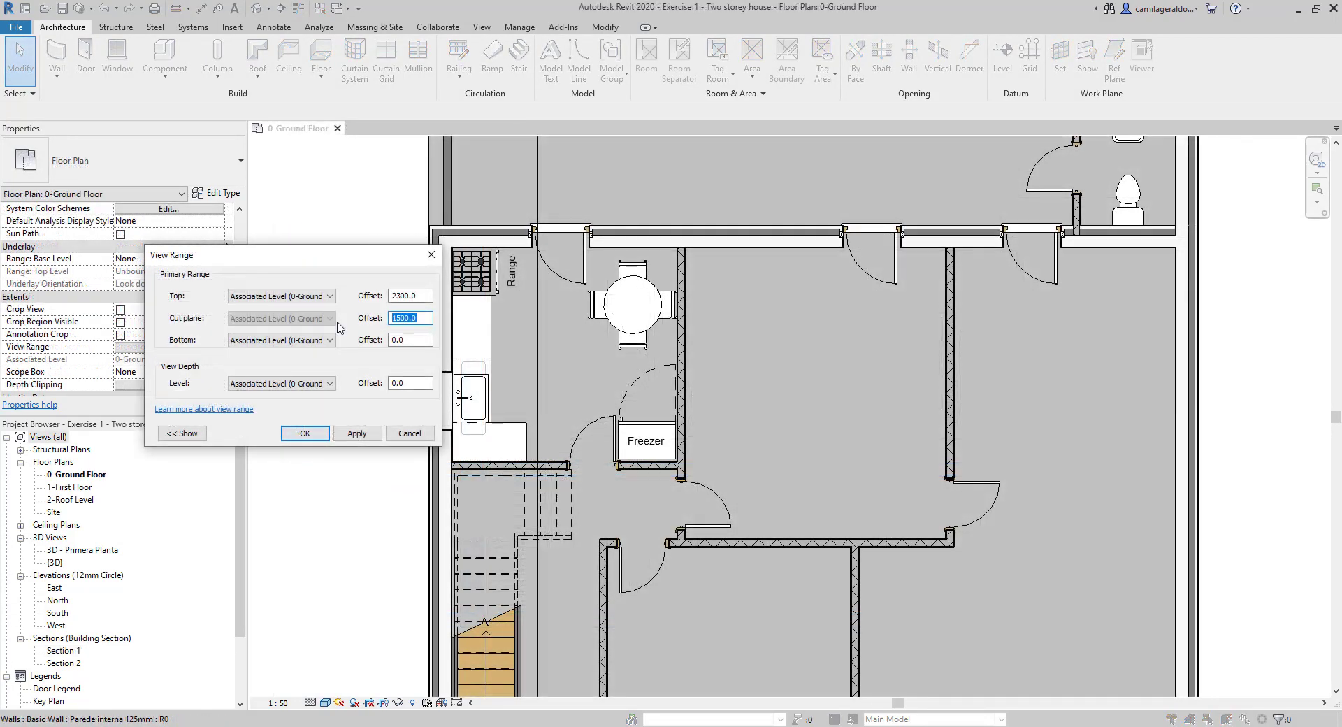
Apply a cut plane offset of 2200 to the 0-Ground Floor view range, and reopen that offset for editing.
type("2200")
left_click(360, 434)
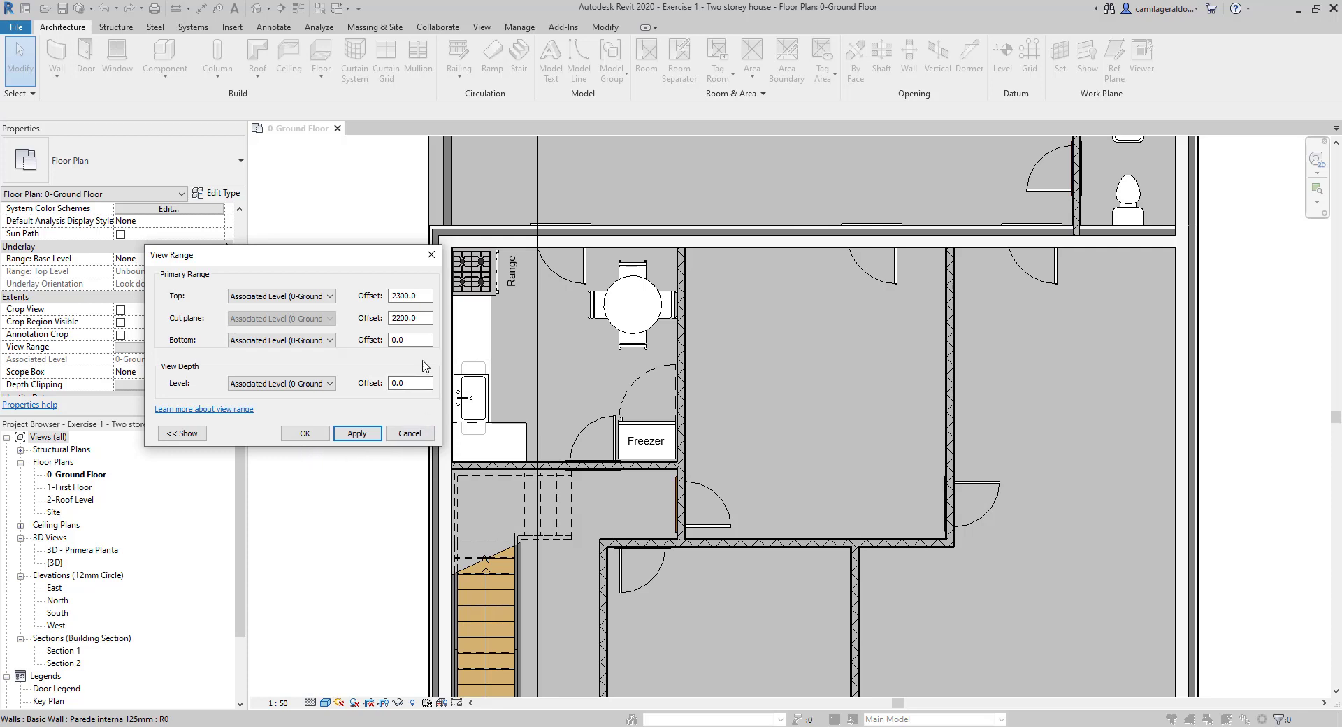
left_click(415, 434)
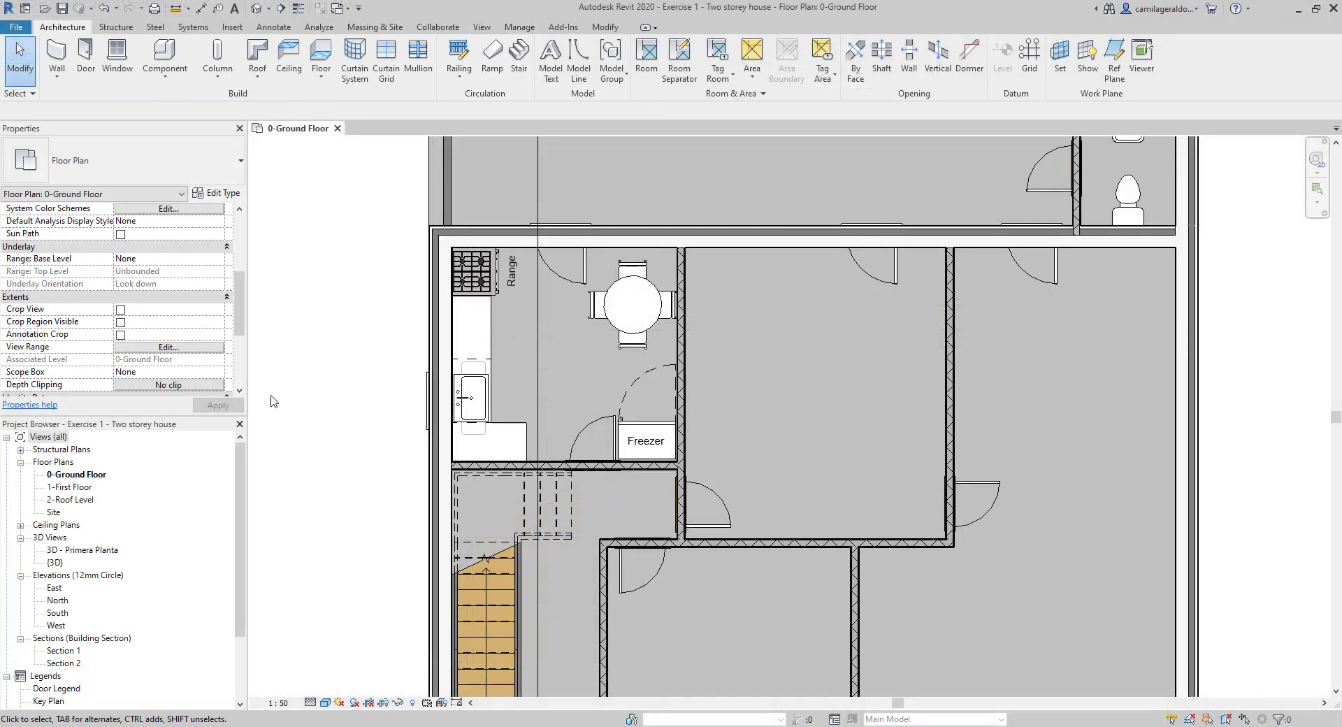
left_click(197, 348)
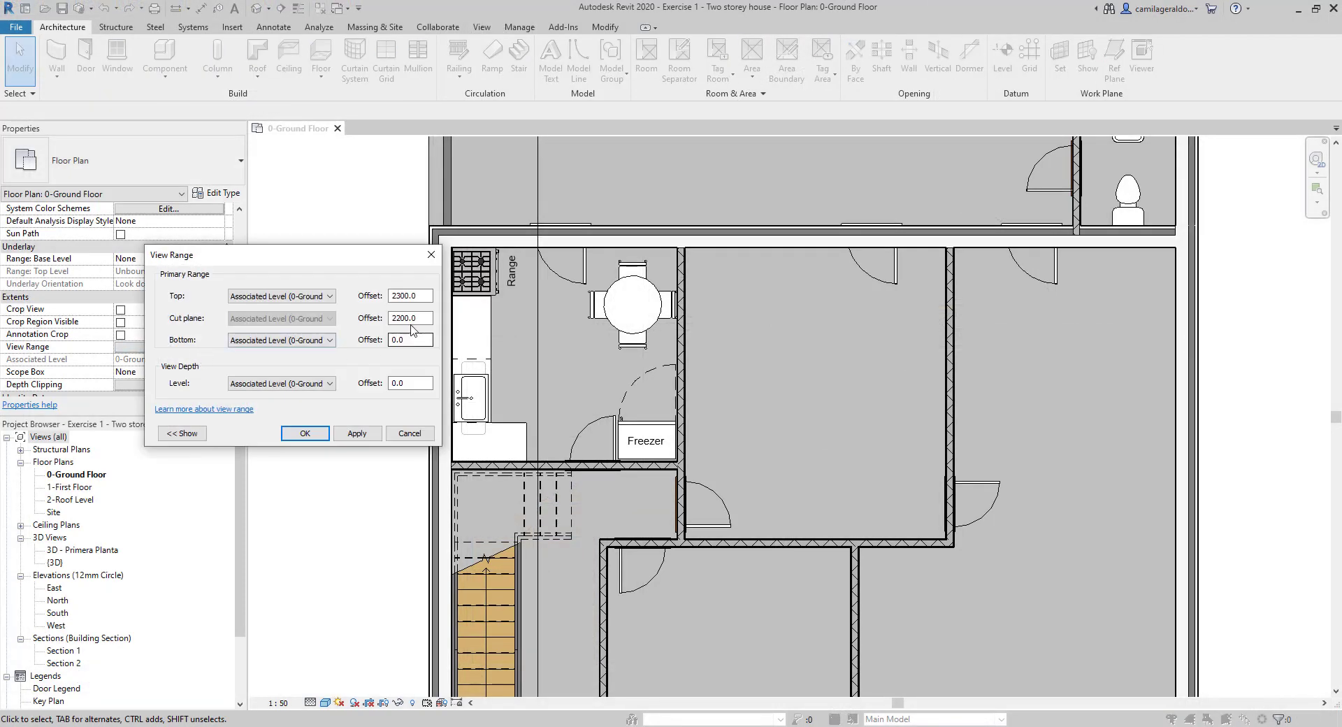
double_click(418, 318)
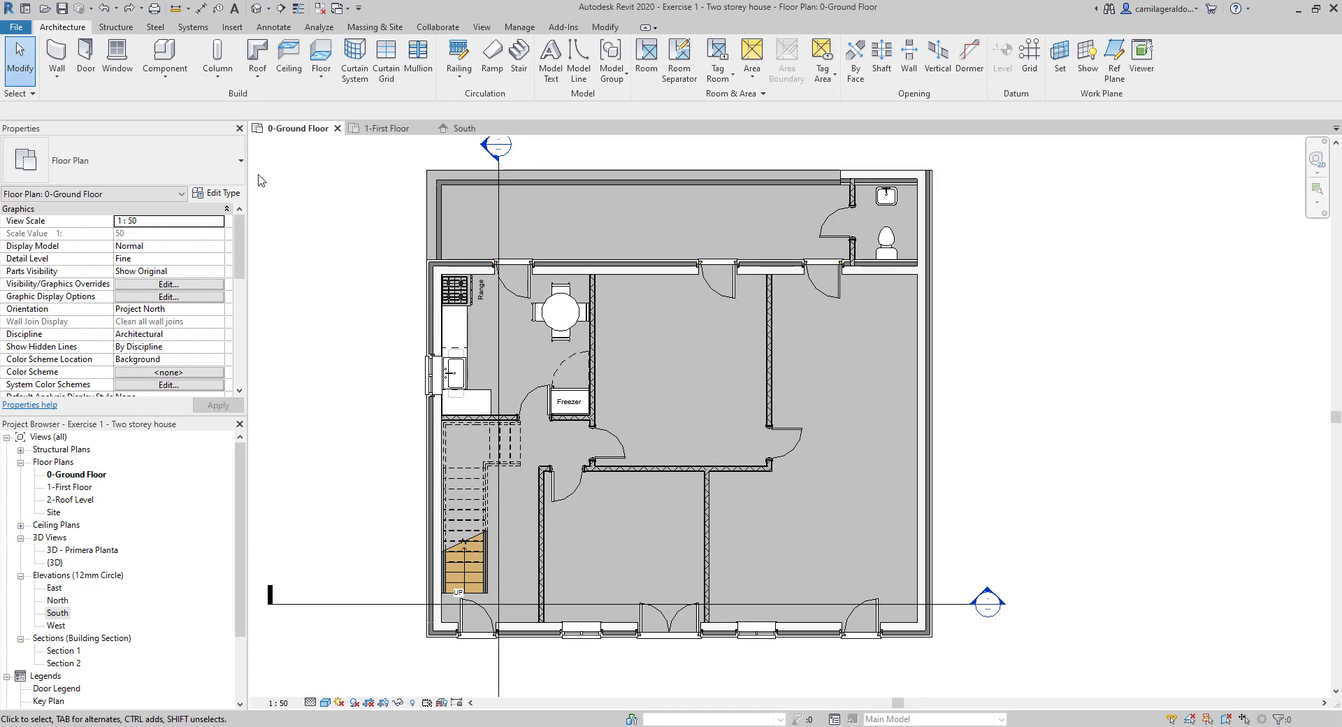
Place an M_Chair-Breuer component, rotated a quarter turn, just beside the stair on the 0-Ground Floor plan.
left_click(170, 84)
left_click(173, 105)
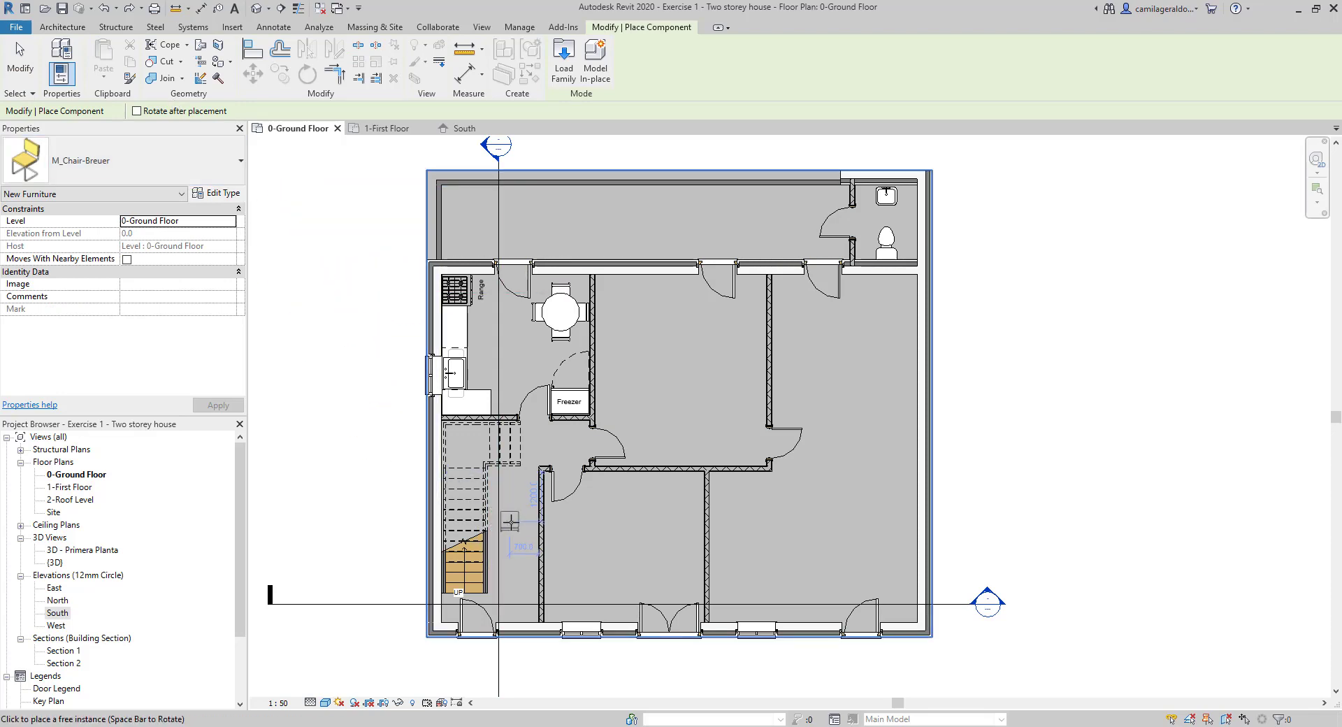
scroll(505, 534, "up", 2)
scroll(504, 533, "up", 2)
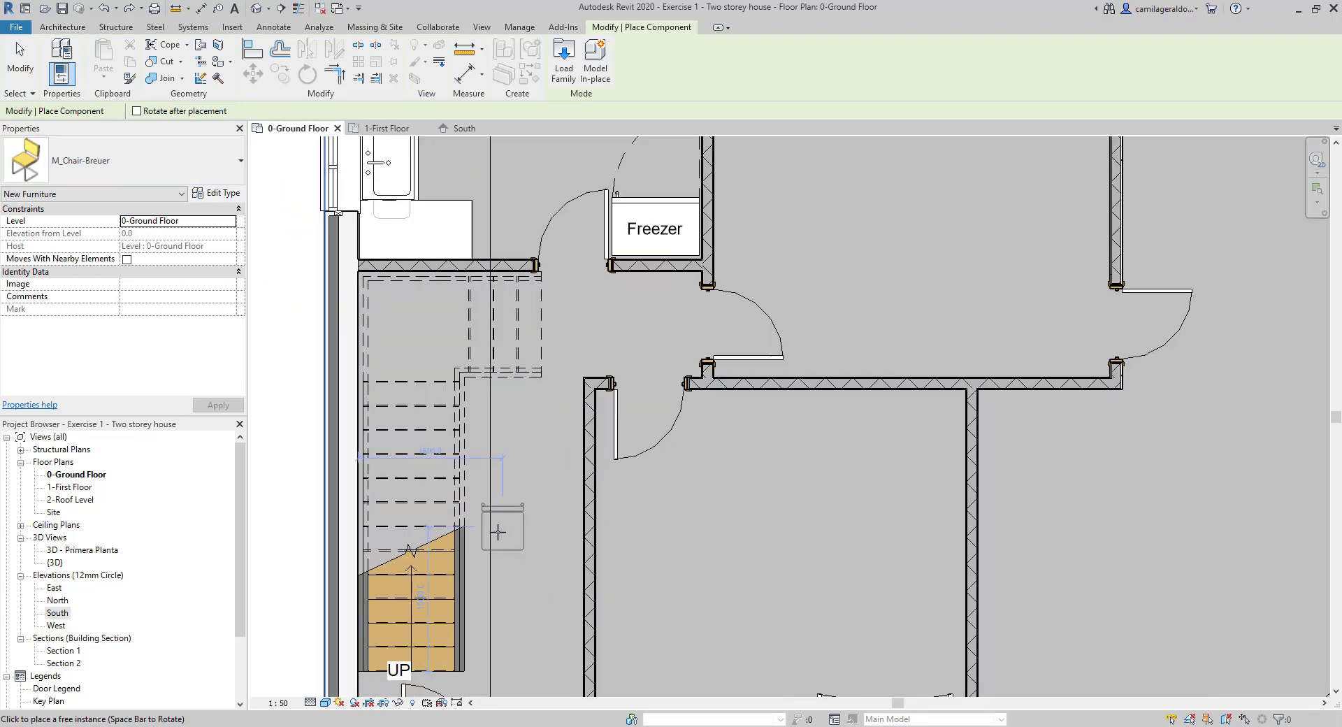
scroll(492, 526, "up", 2)
left_click(493, 526)
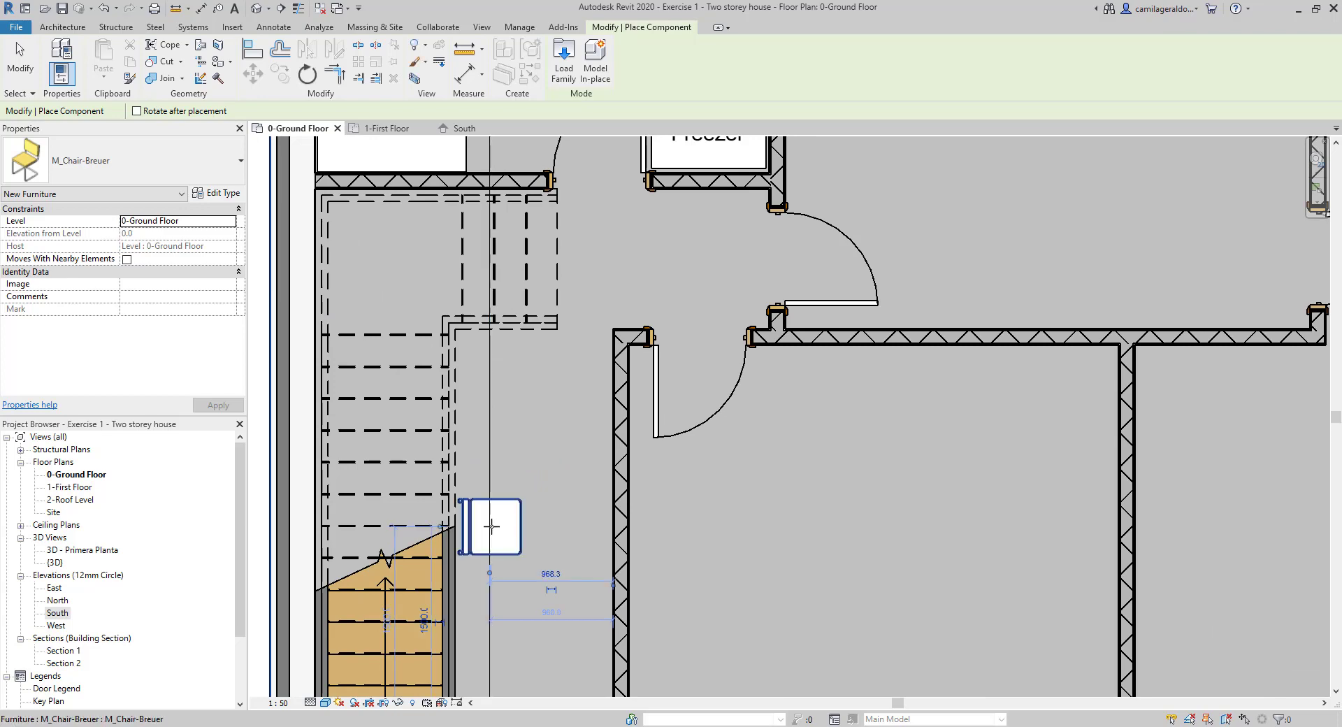
key("Escape")
scroll(544, 483, "down", 3)
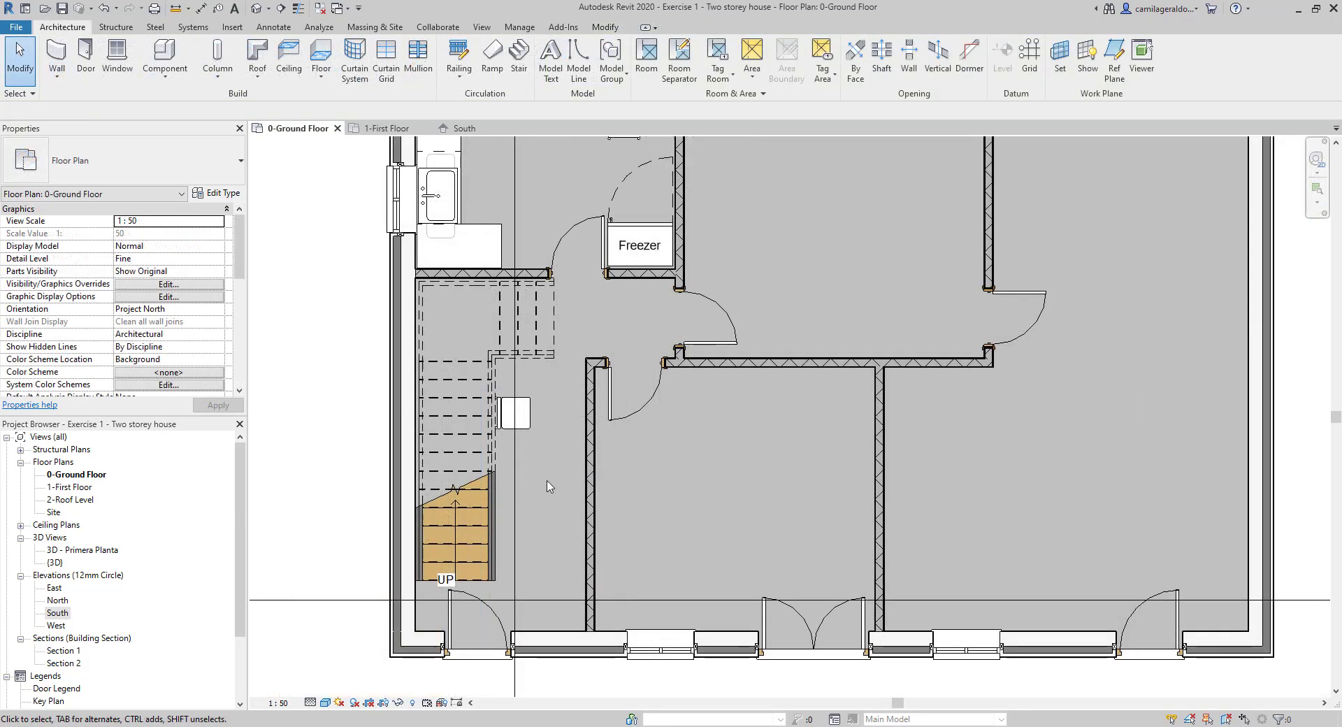
Open the 1-First Floor plan and examine how the stair is shown there.
left_click(386, 129)
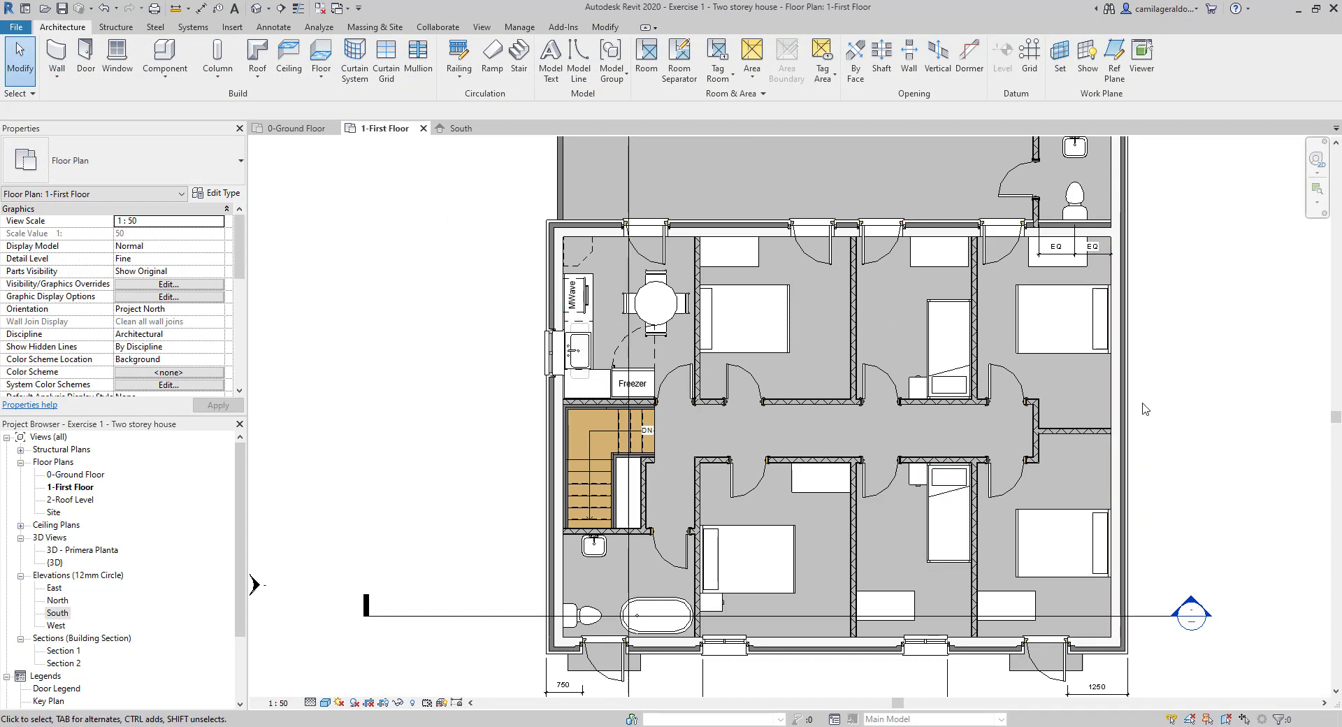
middle_click_drag(1141, 410, 1082, 441)
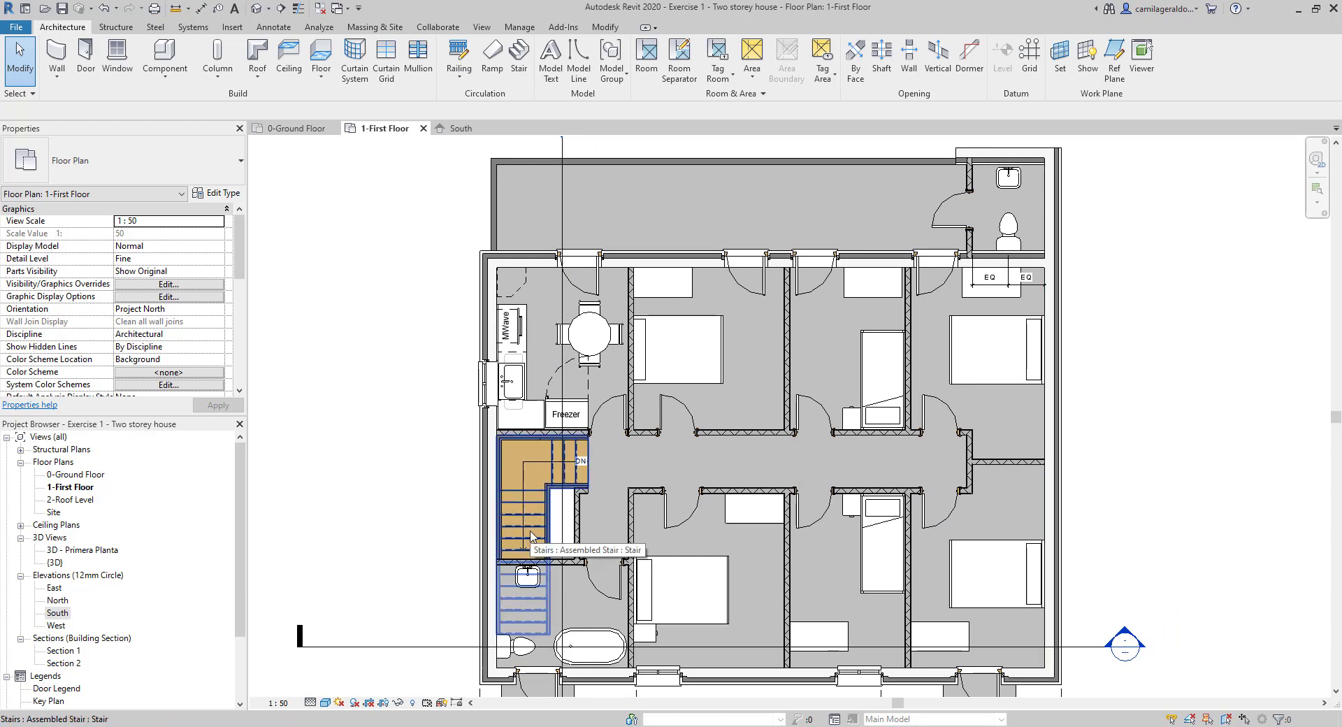
scroll(536, 542, "up", 2)
scroll(539, 543, "up", 1)
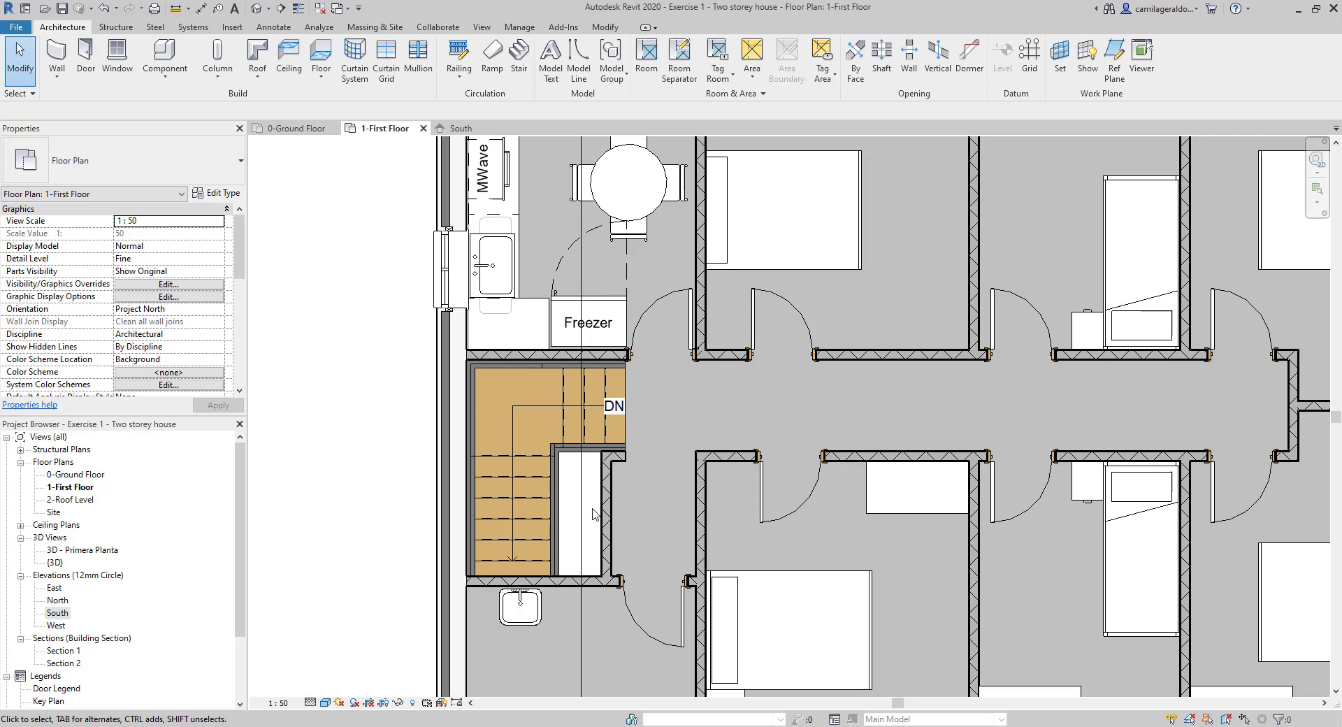
Try to set the bottom of the 1-First Floor view range to Level Below (0-Ground Floor).
scroll(187, 376, "down", 4)
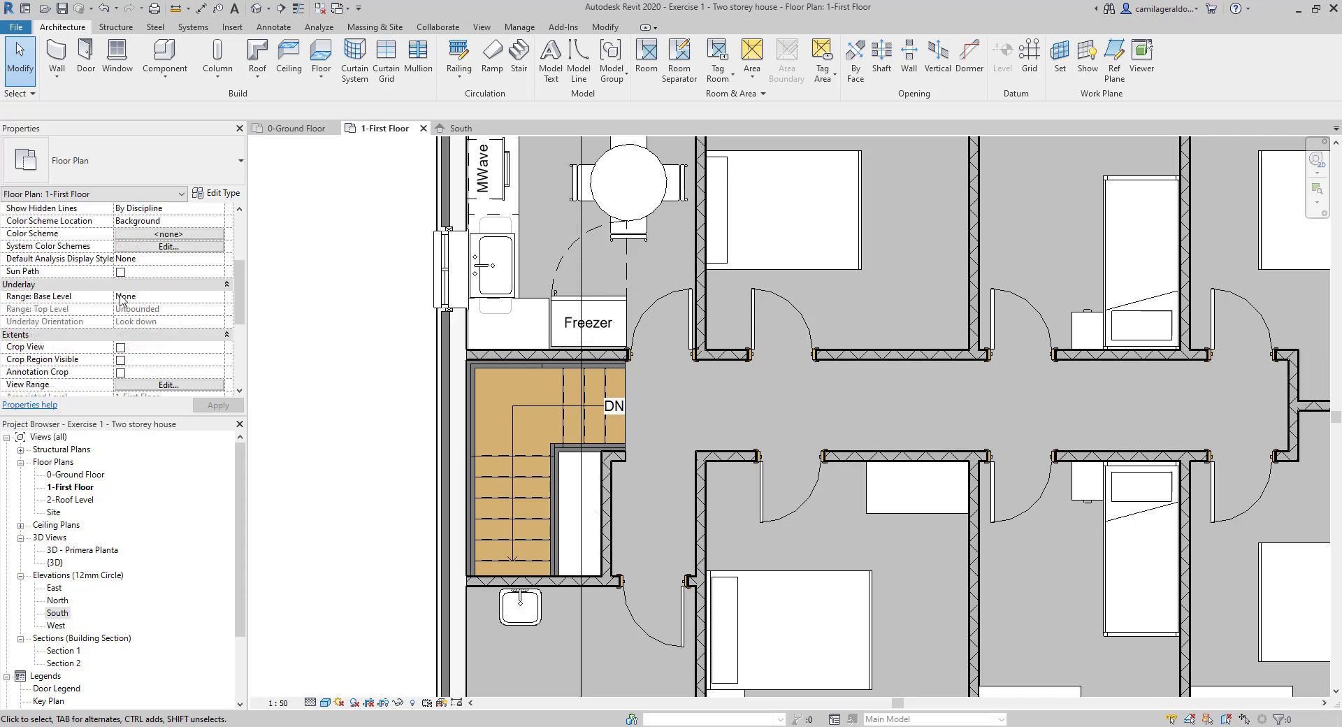
left_click(187, 387)
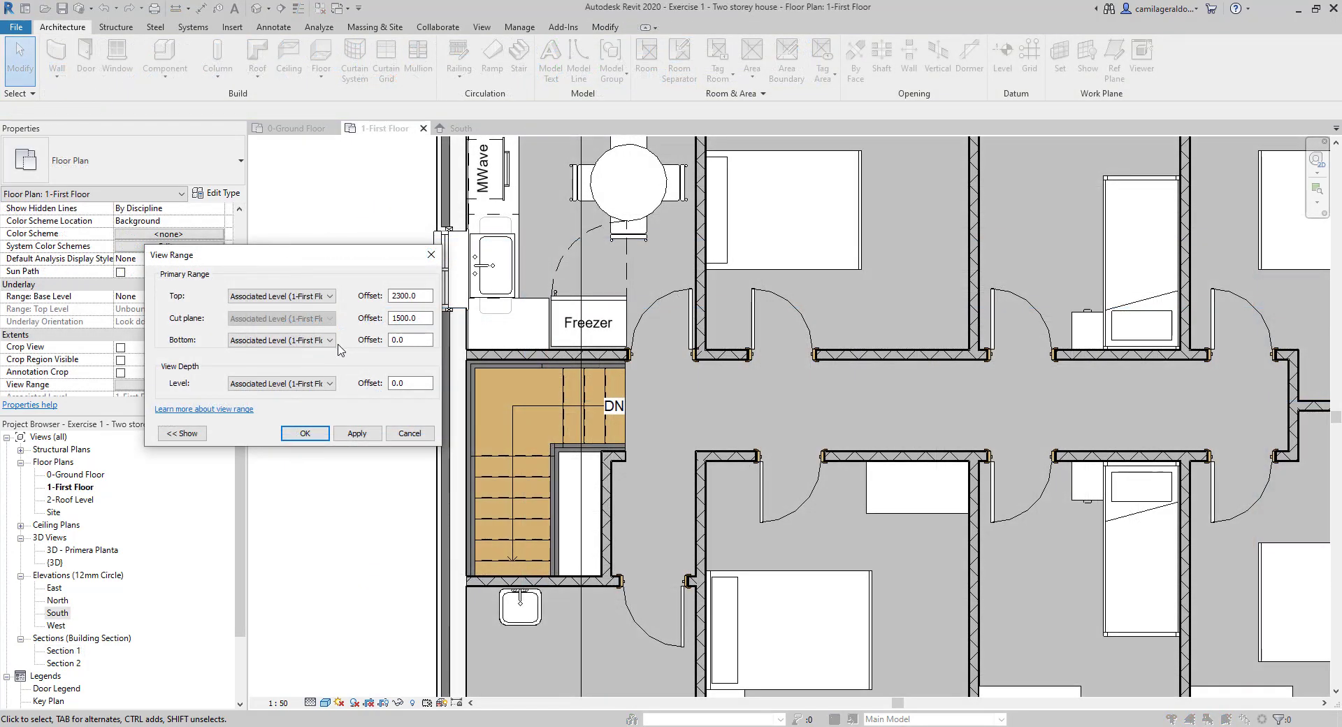
left_click(328, 339)
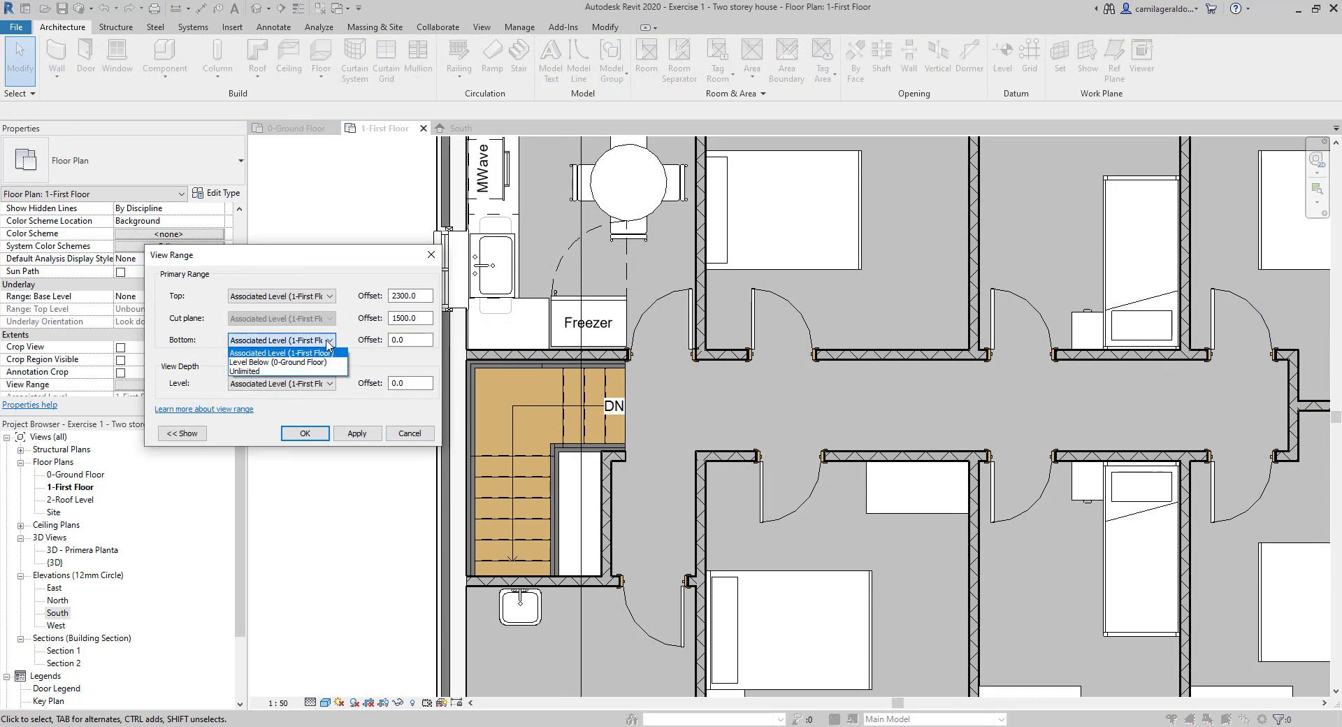
left_click(330, 361)
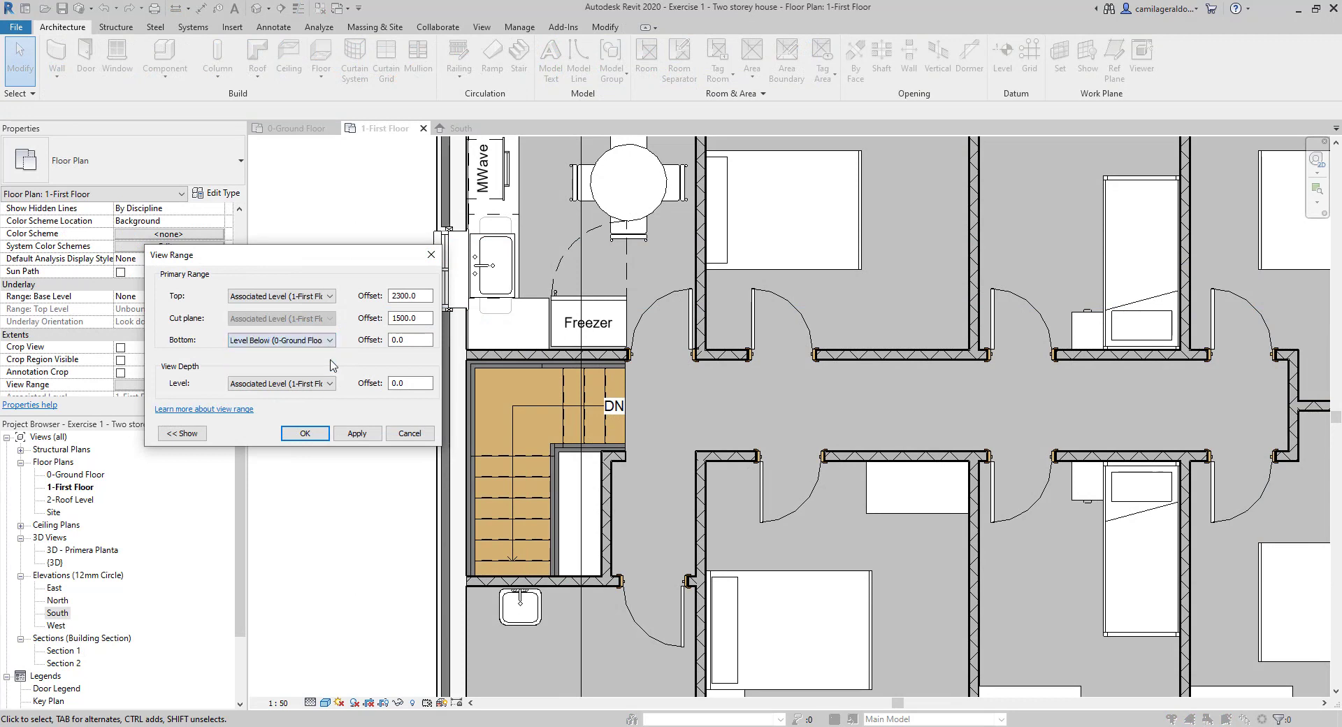
left_click(373, 434)
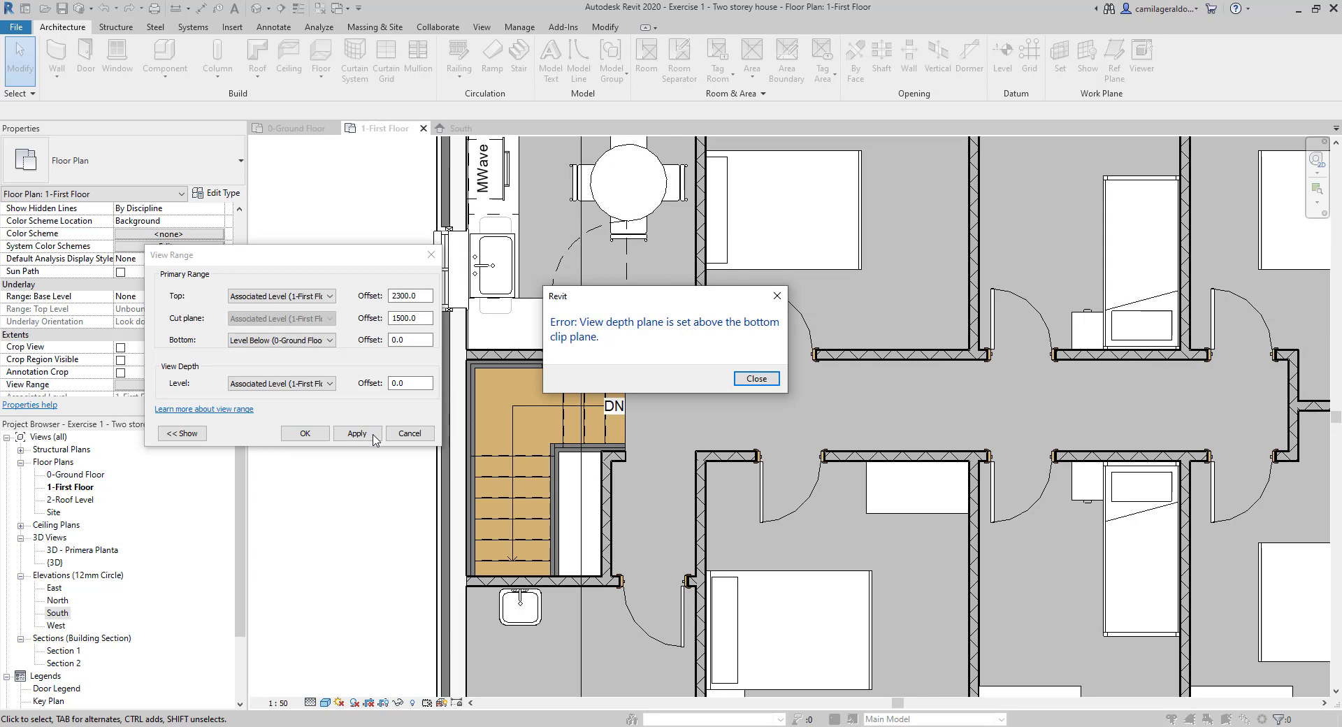
key("Return")
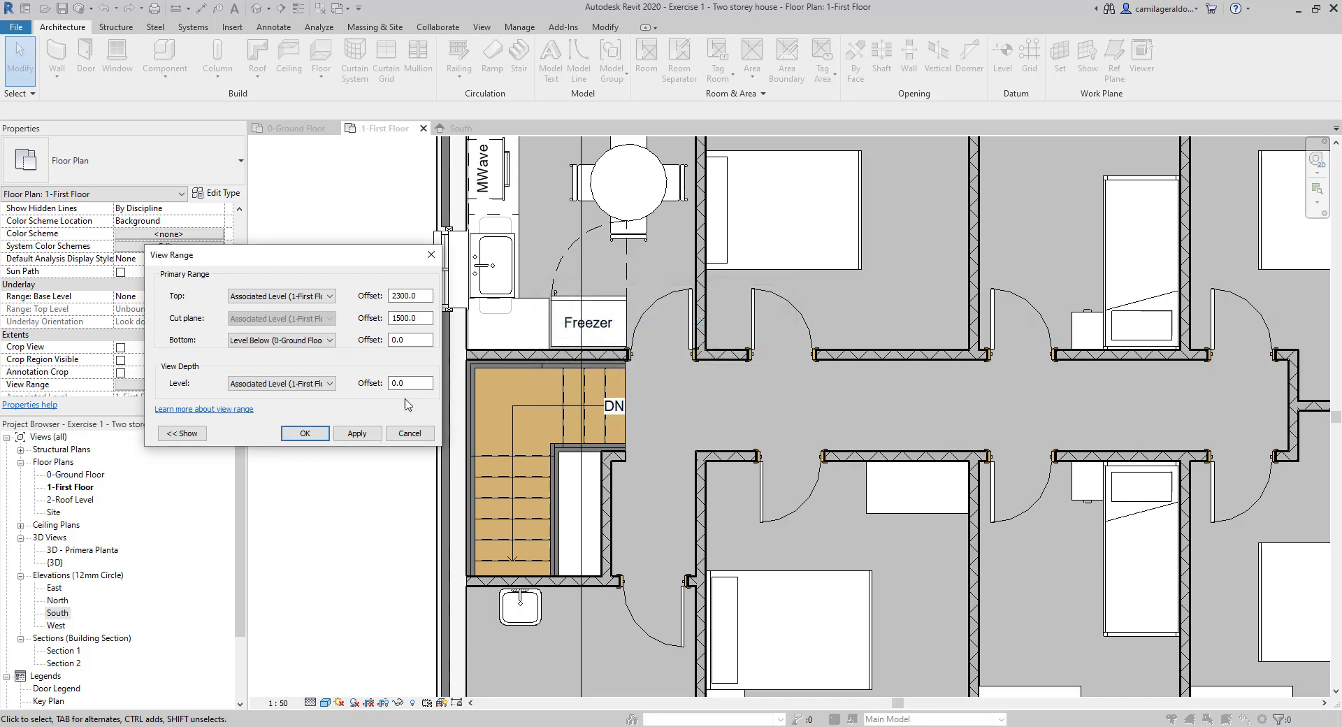
Apply Level Below (0-Ground Floor) as the 1-First Floor view depth level, and inspect the freezer labels on the plan.
left_click(328, 383)
left_click(279, 406)
left_click(356, 433)
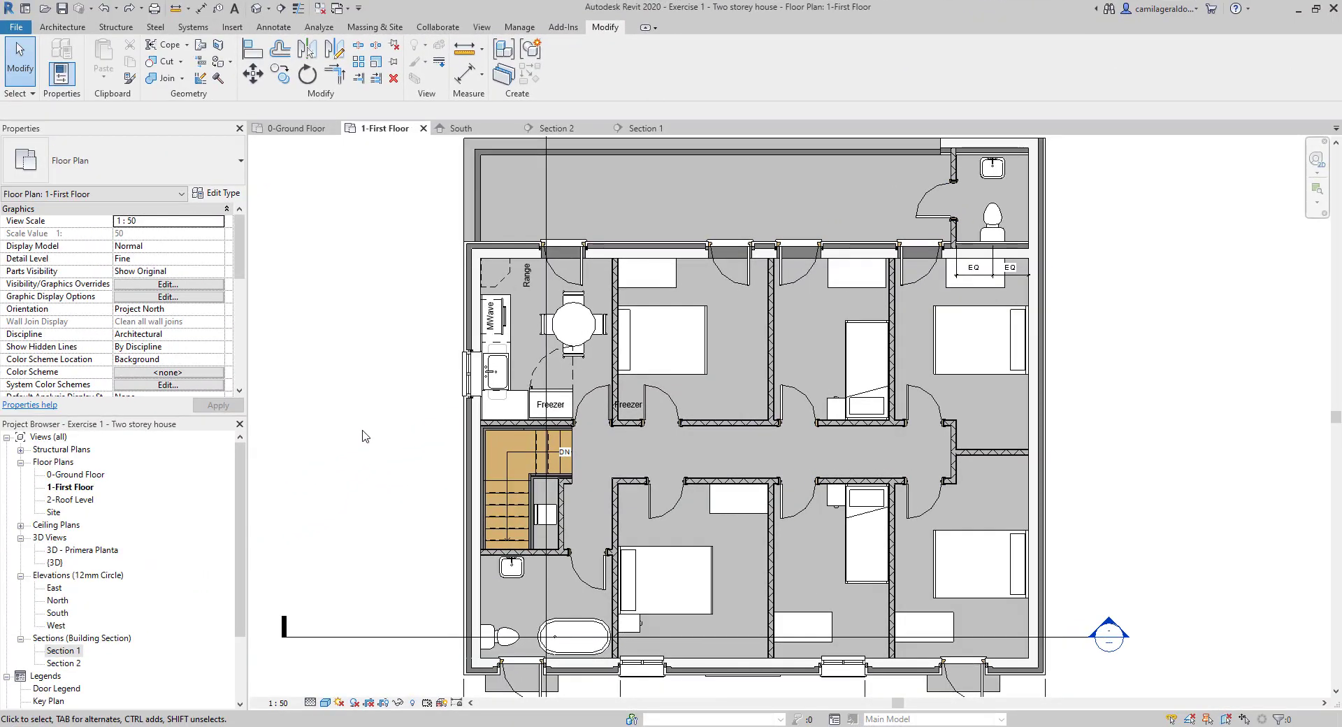
scroll(629, 423, "up", 5)
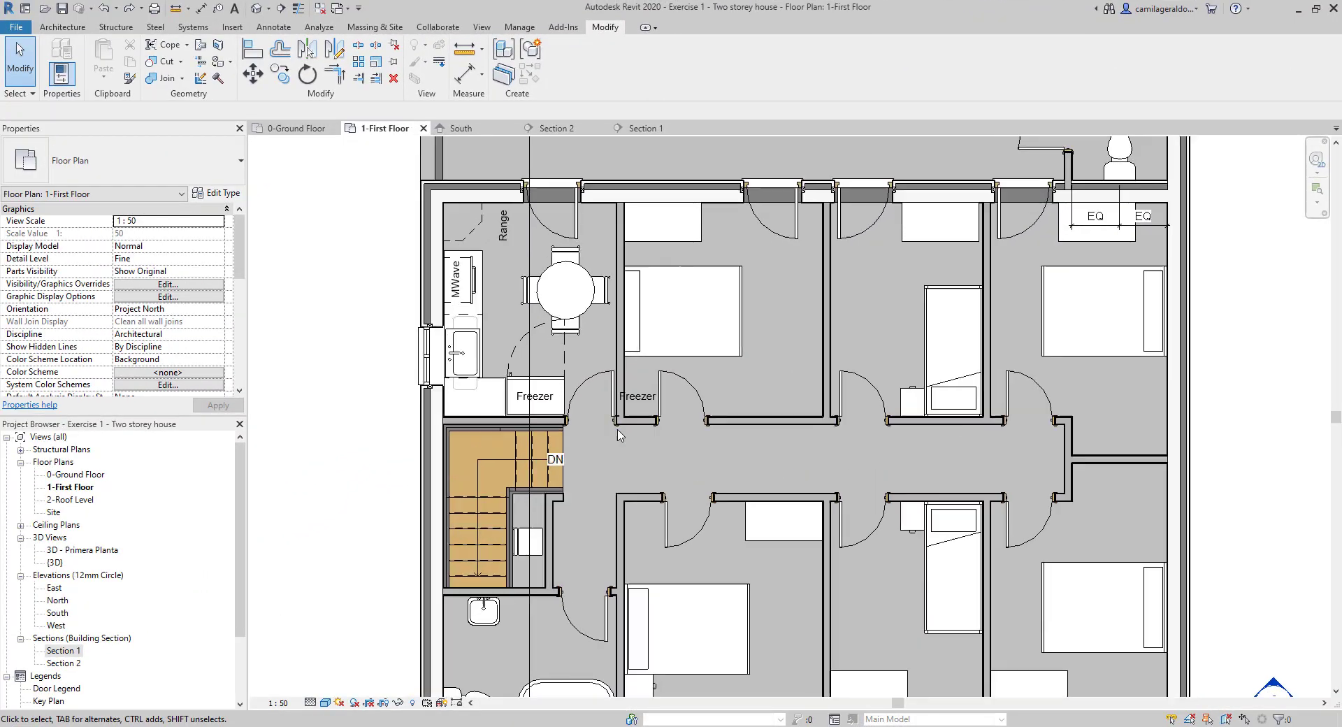
scroll(664, 418, "up", 1)
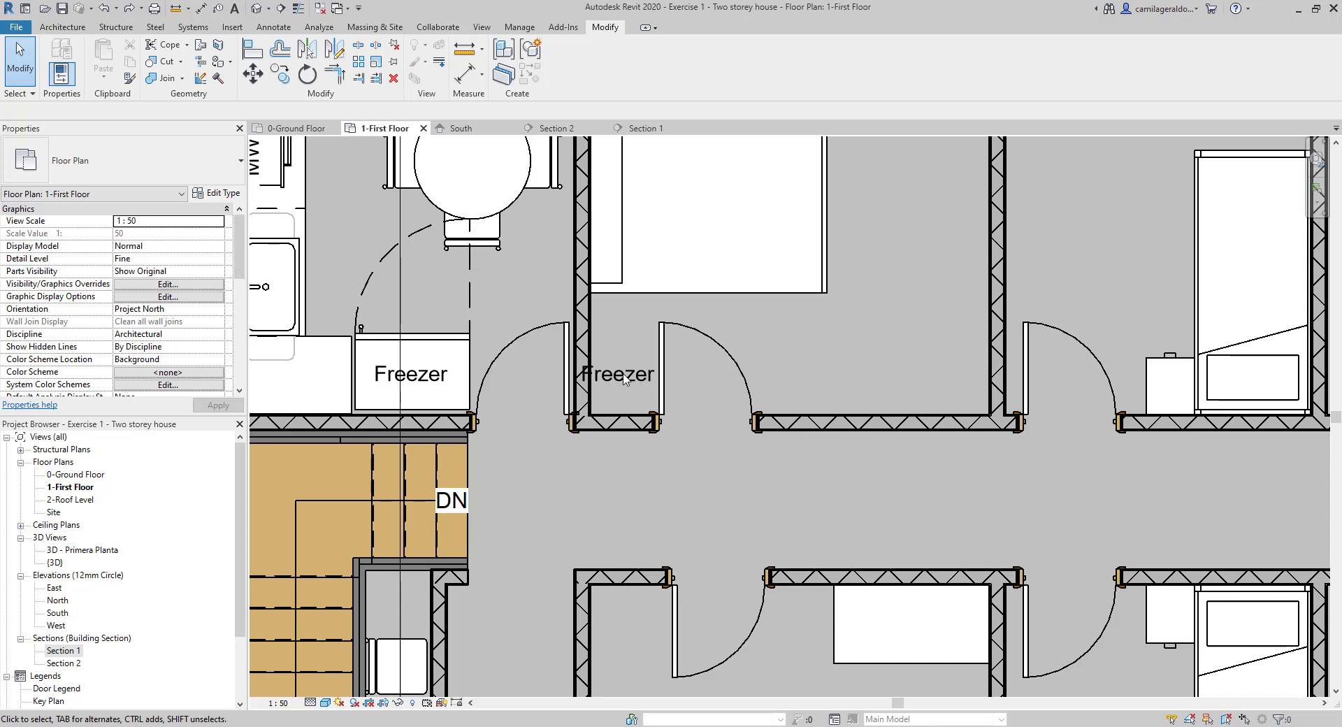
scroll(570, 383, "down", 5)
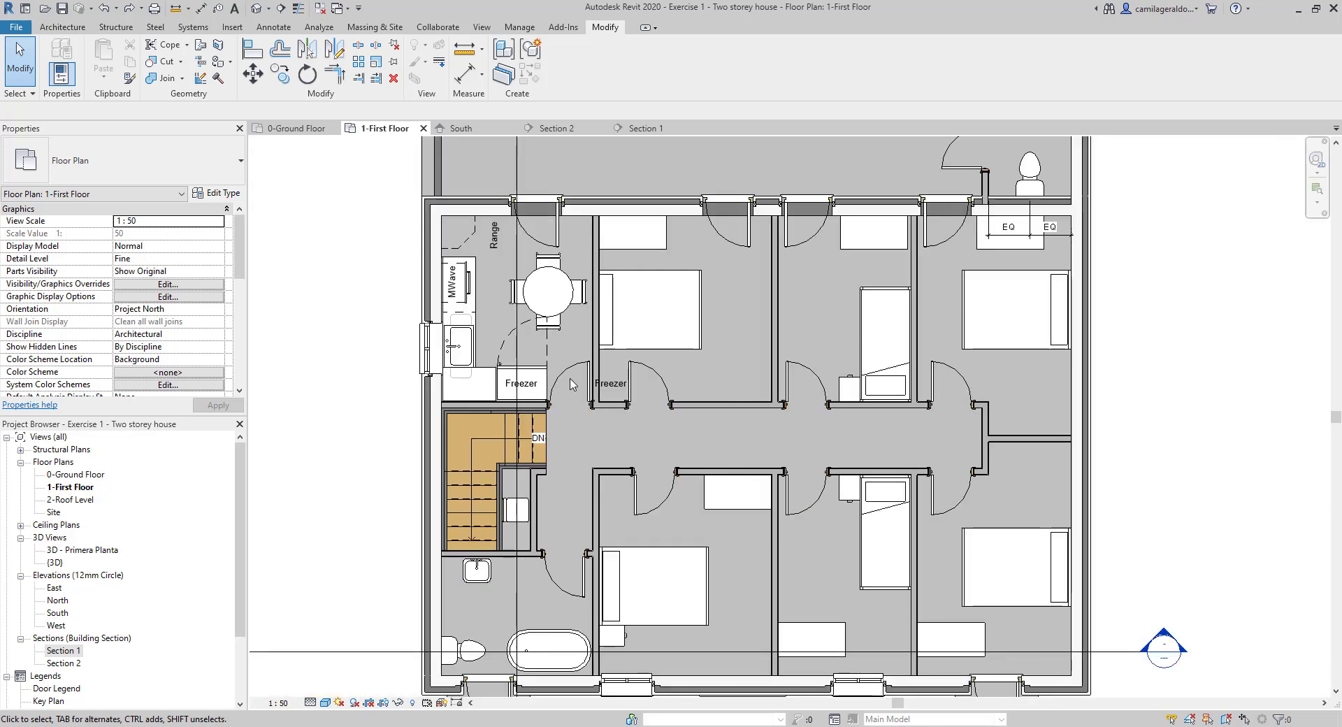
scroll(553, 381, "down", 2)
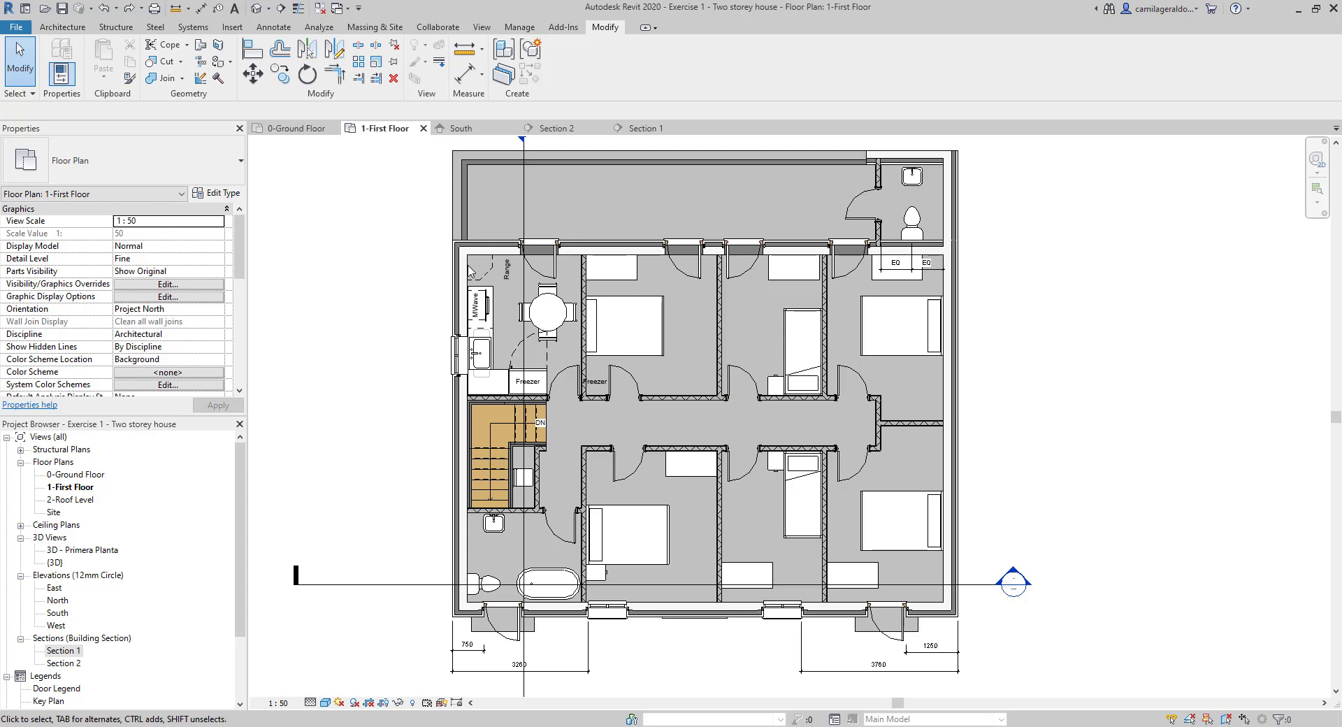
Select the whole 1-First Floor plan and filter the selection down to the Floors category only.
left_click_drag(1028, 670, 340, 158)
scroll(531, 364, "down", 1)
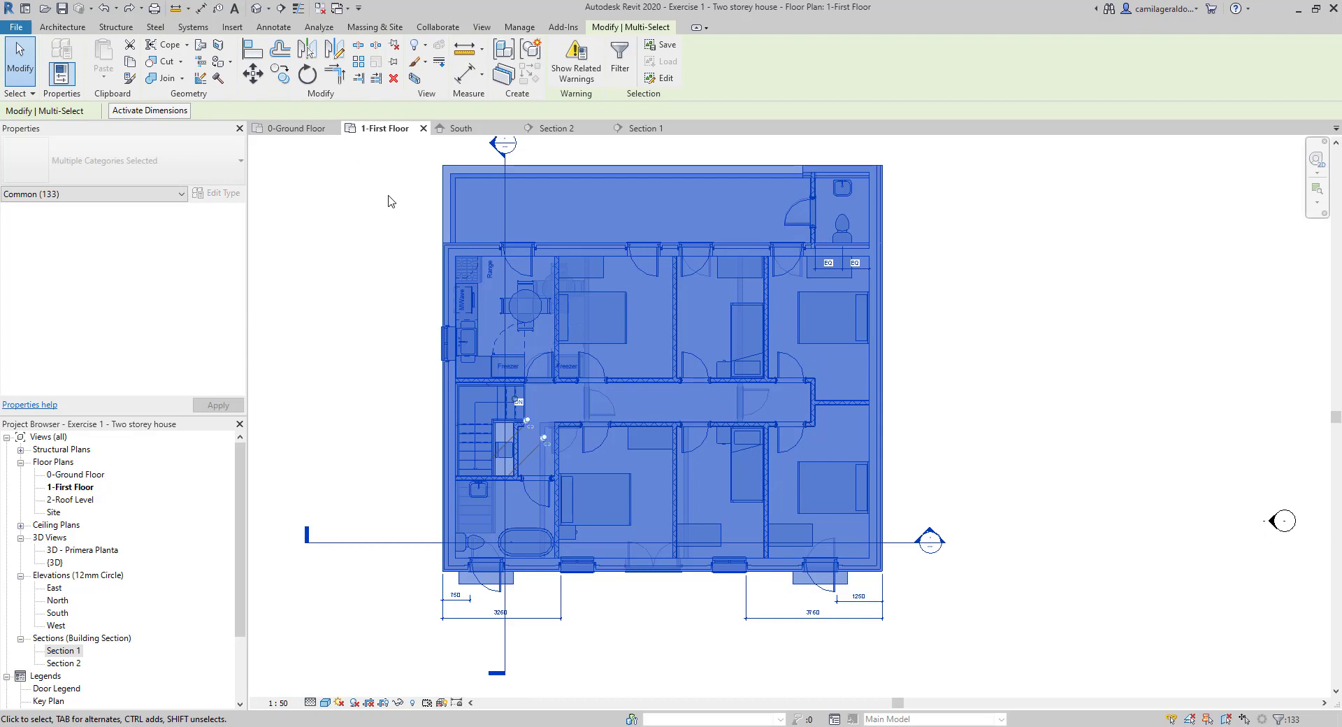
left_click(621, 54)
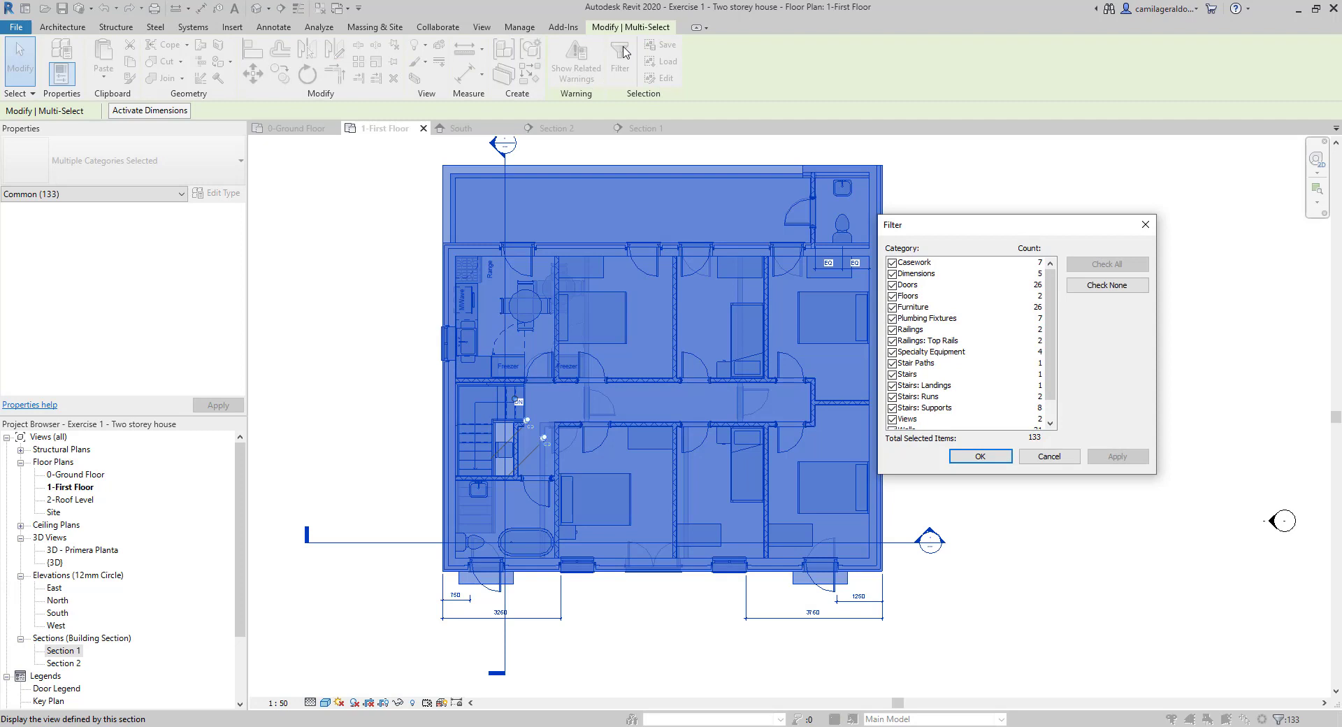
left_click(1127, 287)
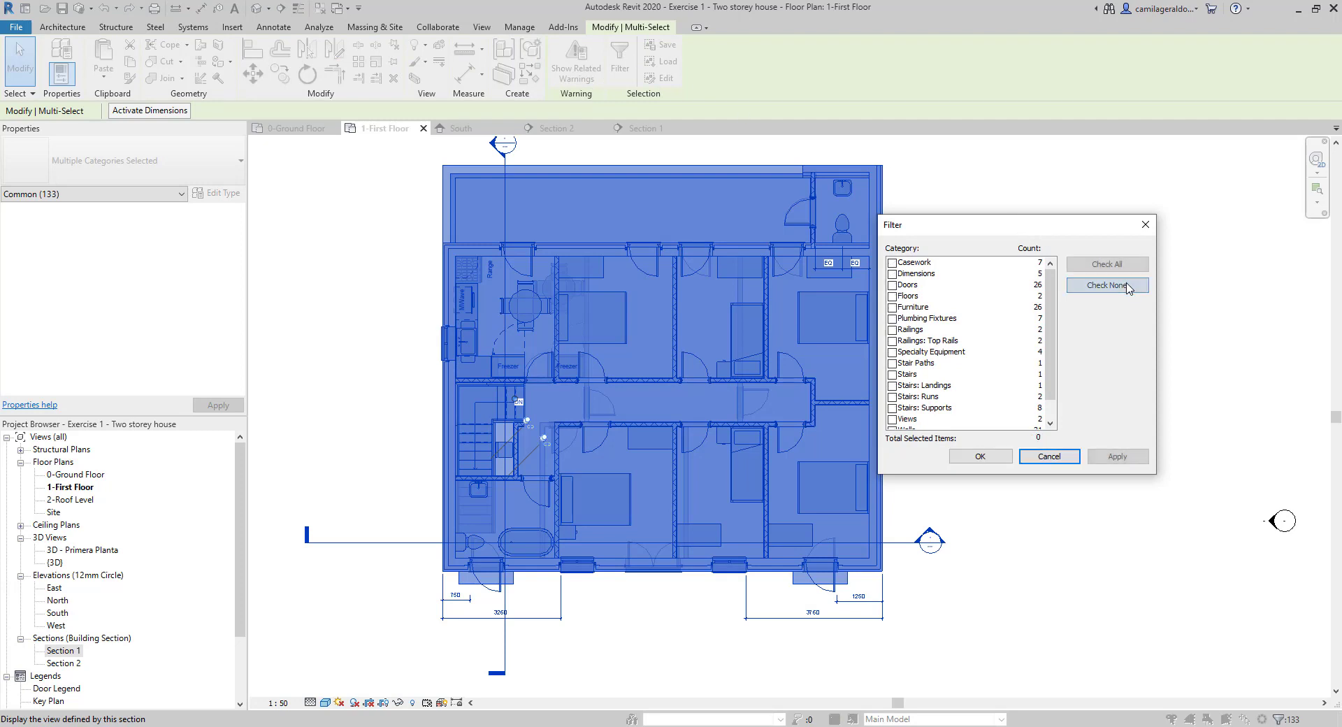
left_click(917, 299)
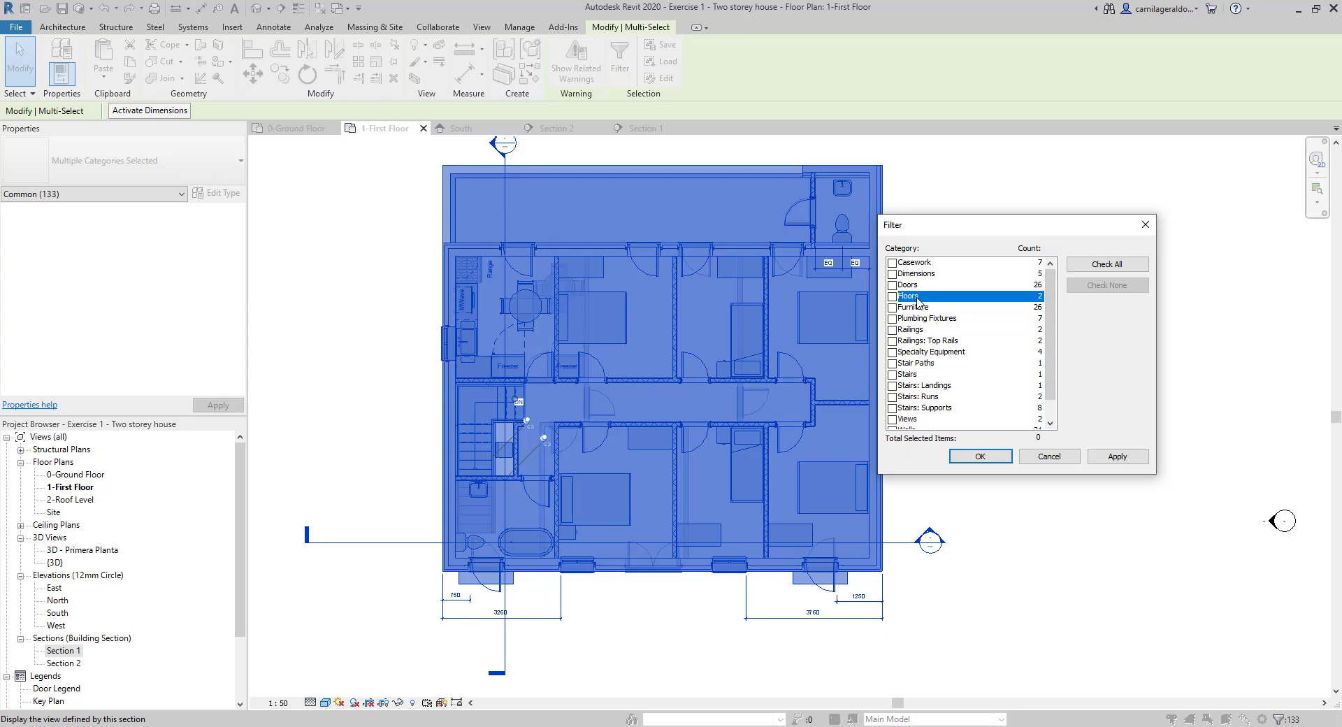
left_click(893, 297)
left_click(982, 457)
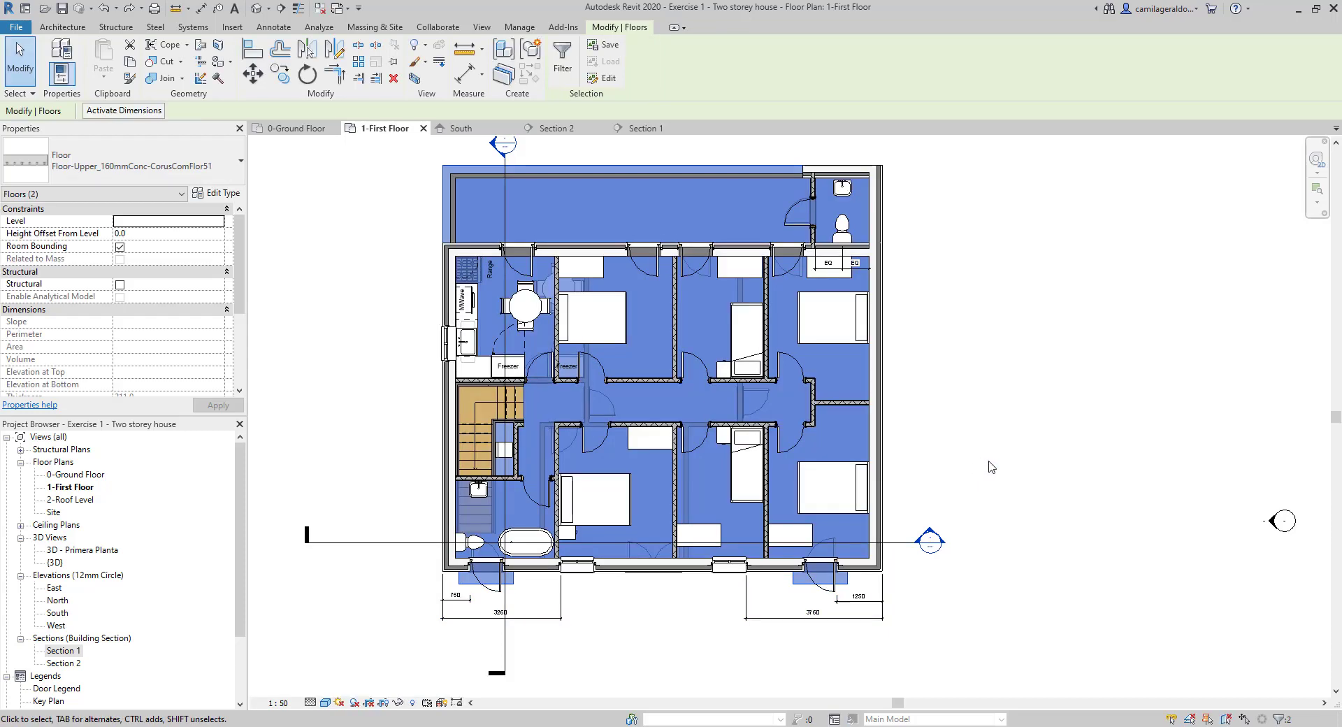
Temporarily hide the selected floor elements and inspect the ground-floor walls and doors beneath the 1-First Floor plan.
left_click(398, 704)
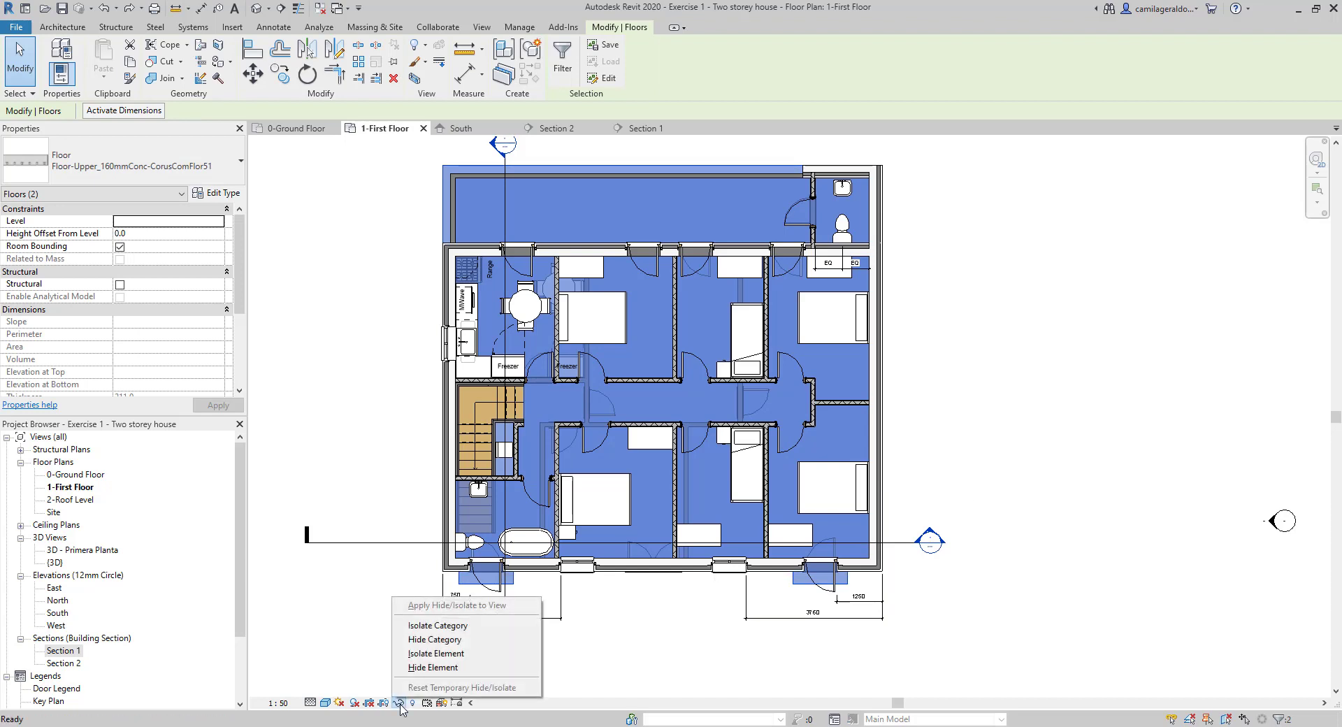
left_click(465, 668)
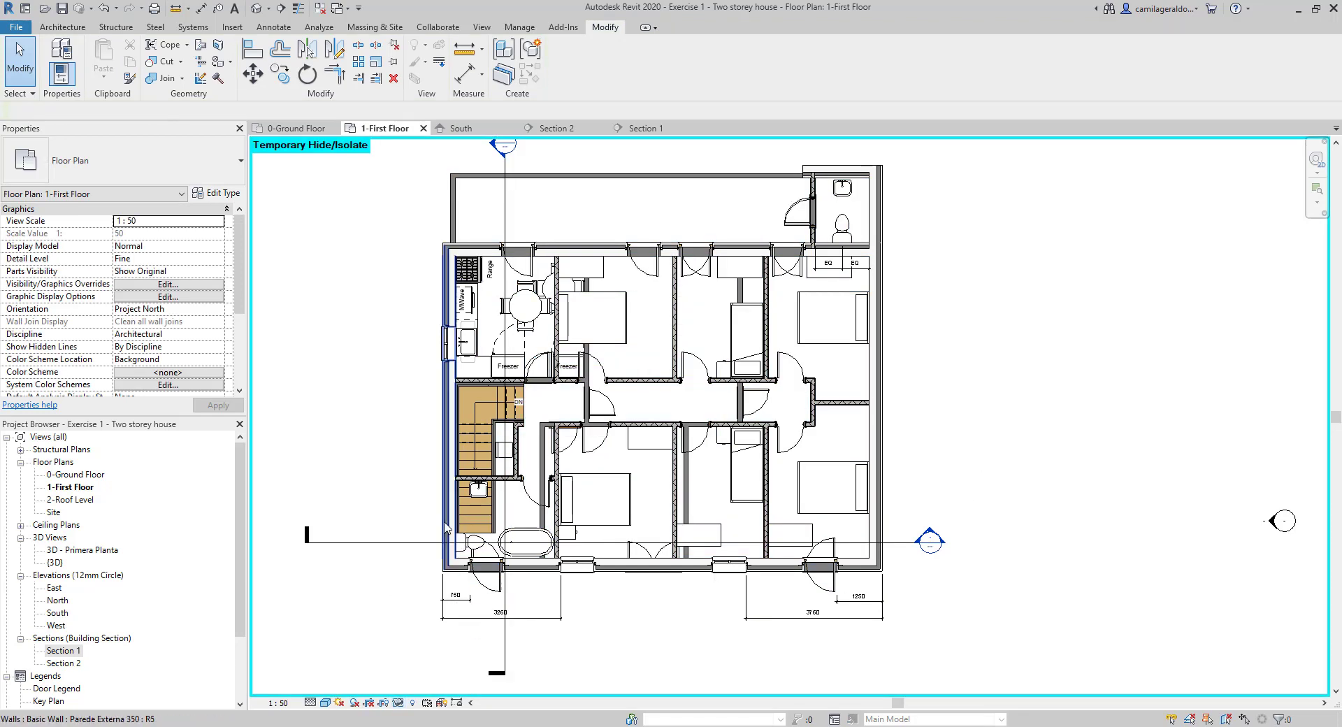
scroll(451, 335, "up", 4)
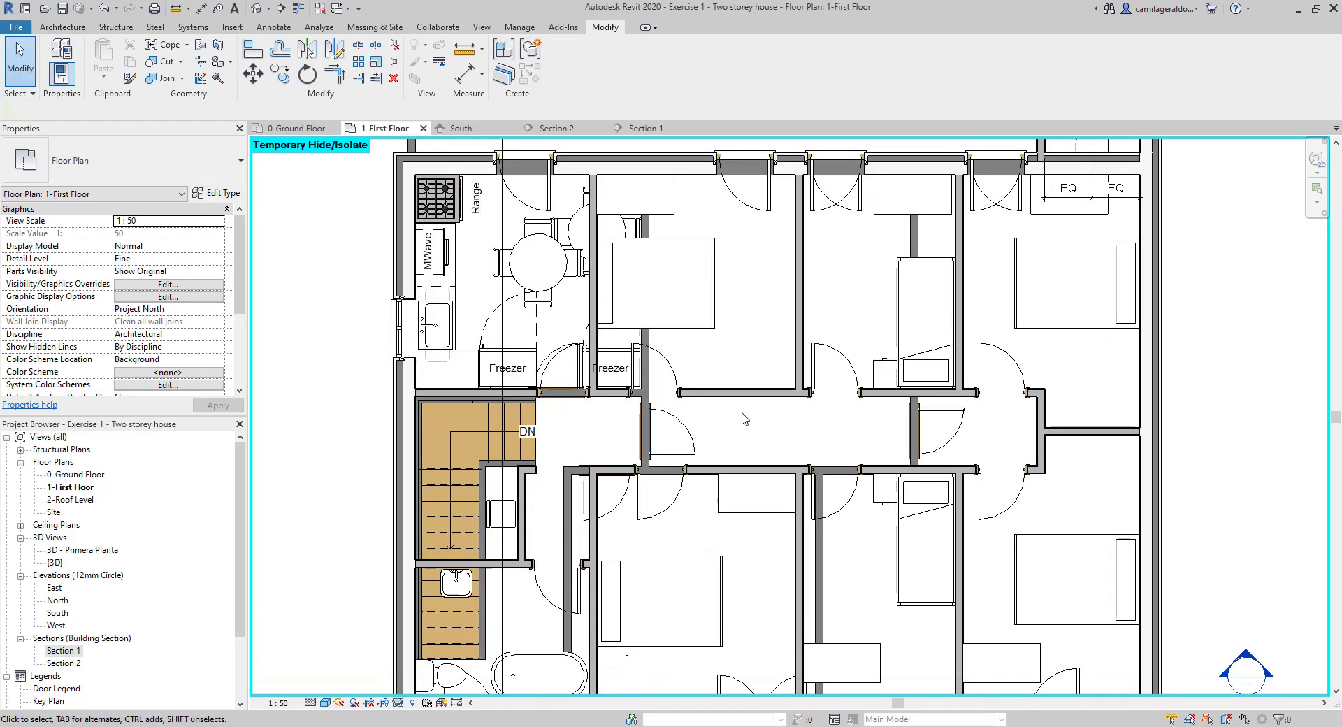
scroll(743, 418, "up", 1)
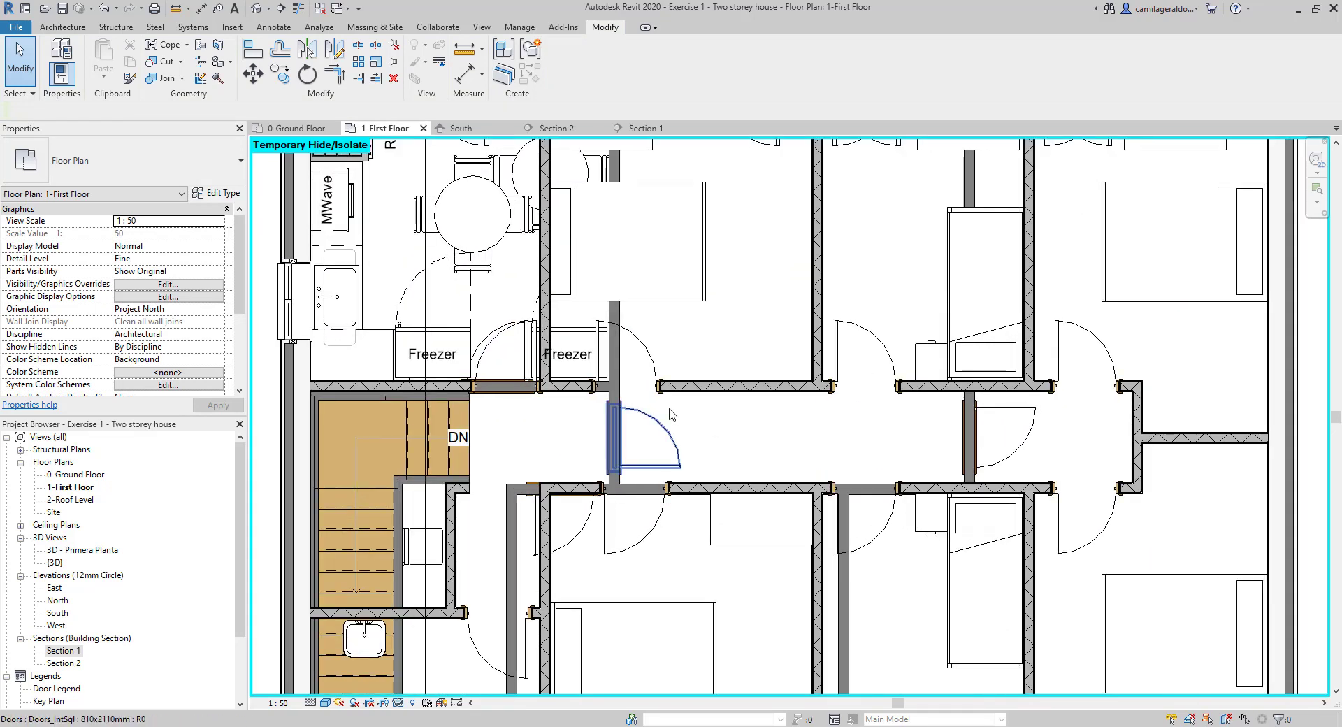
Hide the ground-floor M_Freezer-Stainless_Steel_Door element in the 1-First Floor view.
left_click(576, 338)
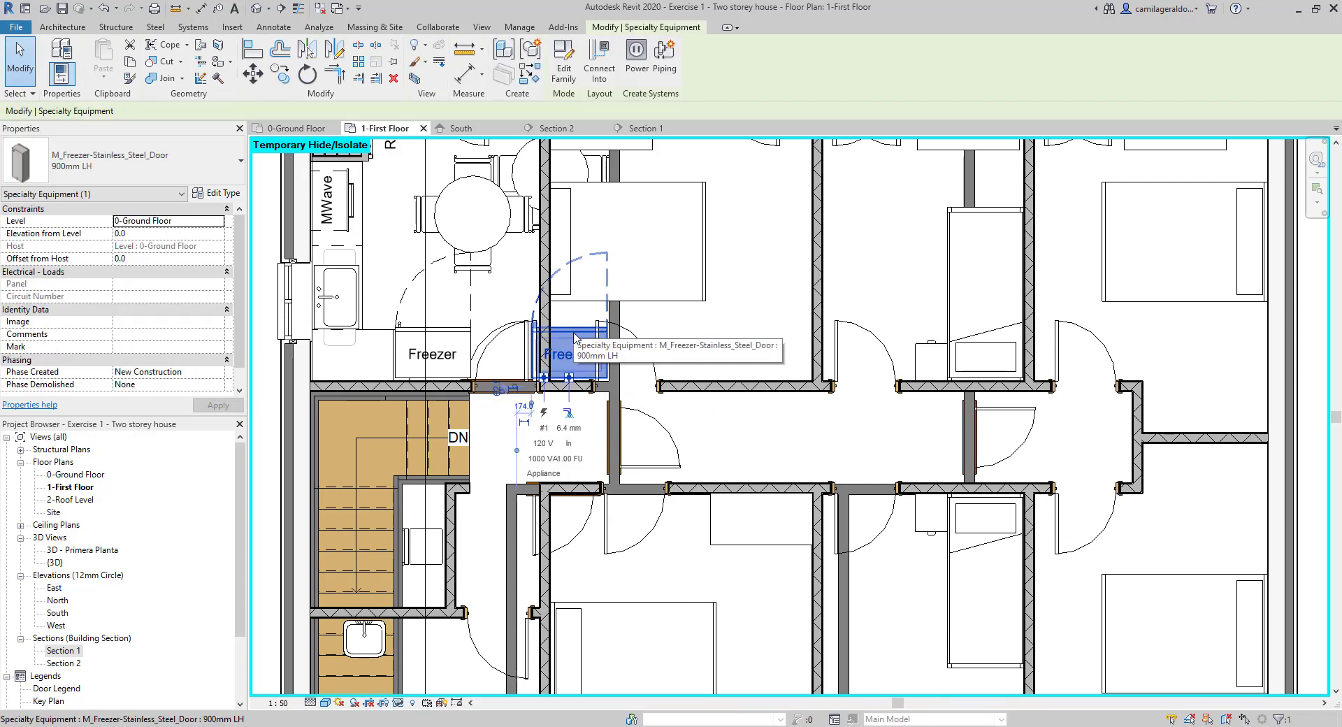
right_click(575, 338)
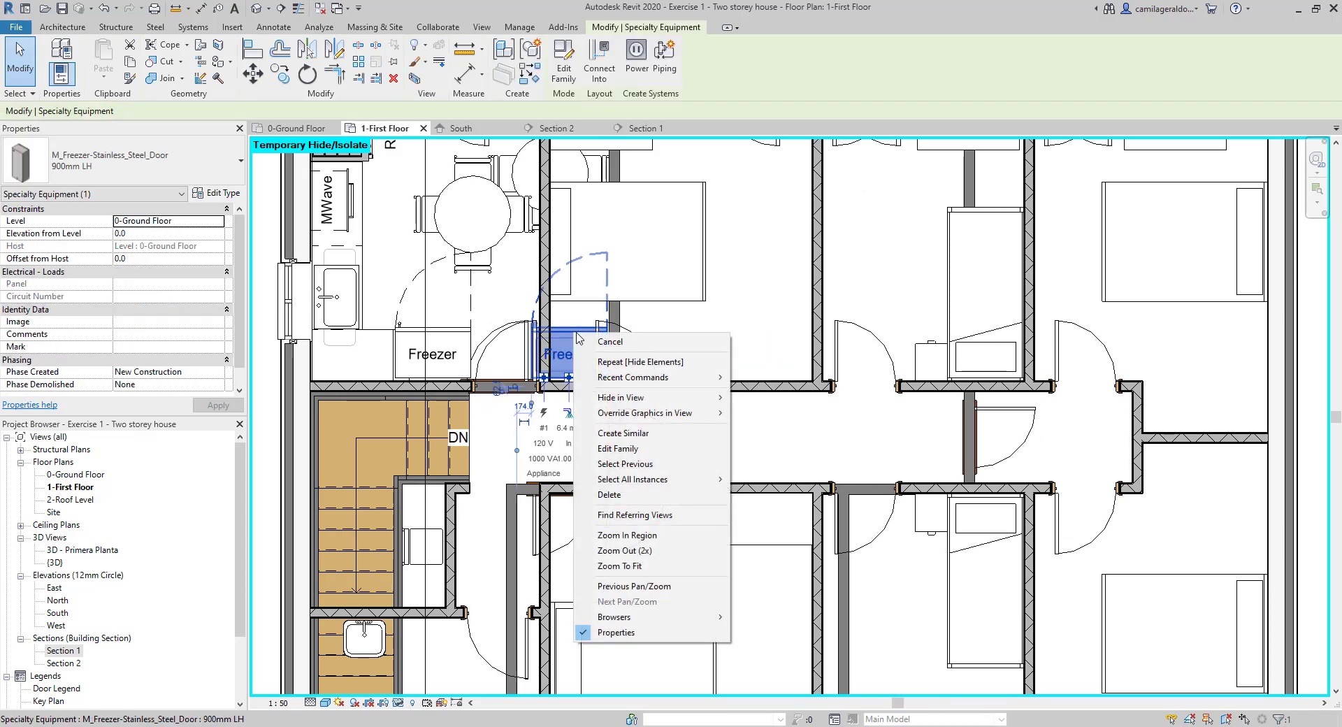
mouse_move(681, 397)
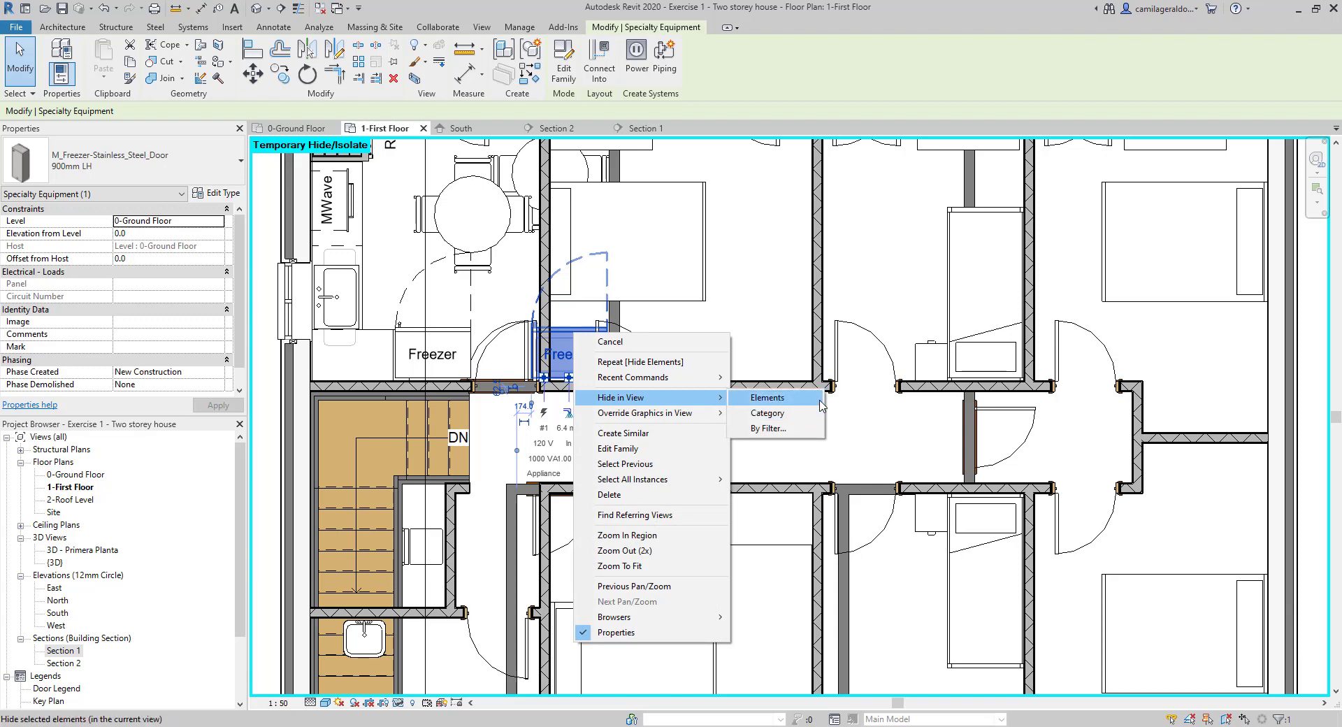
left_click(819, 399)
scroll(482, 421, "down", 4)
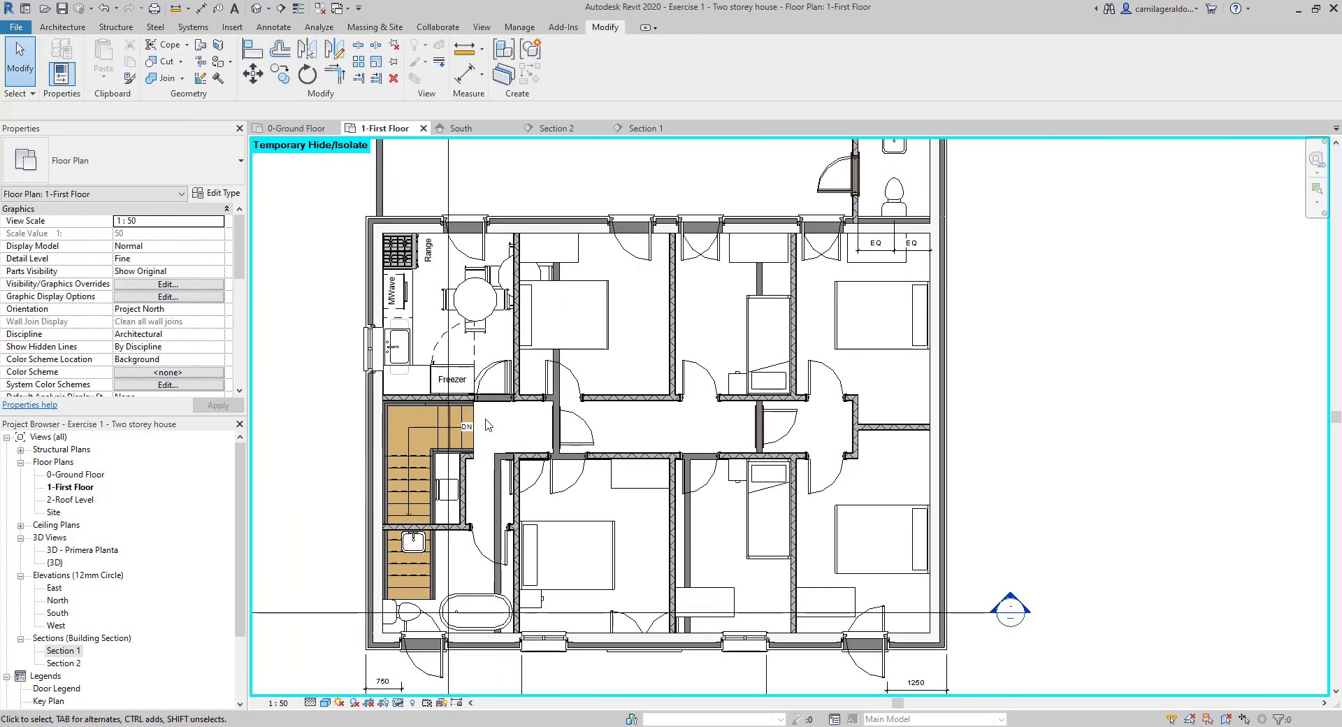
Reset the temporary hide/isolate on the 1-First Floor plan to bring back the floors.
left_click(402, 703)
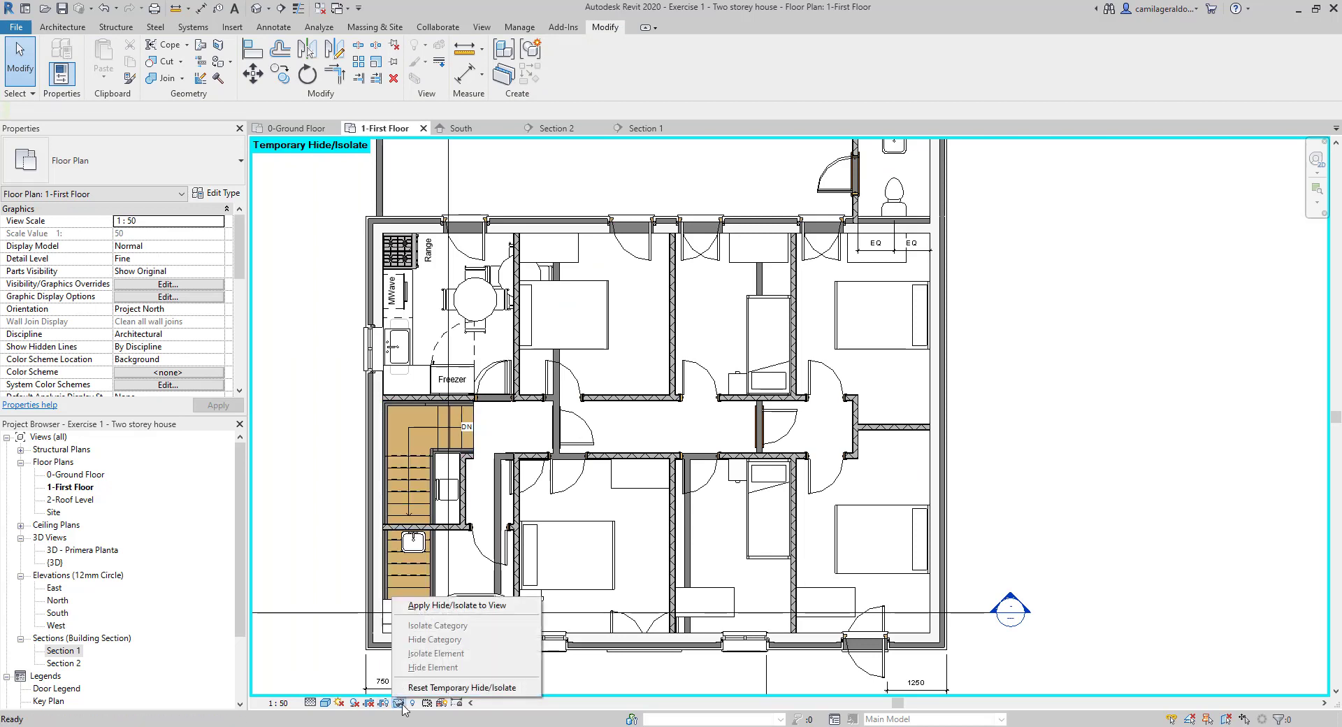
left_click(439, 688)
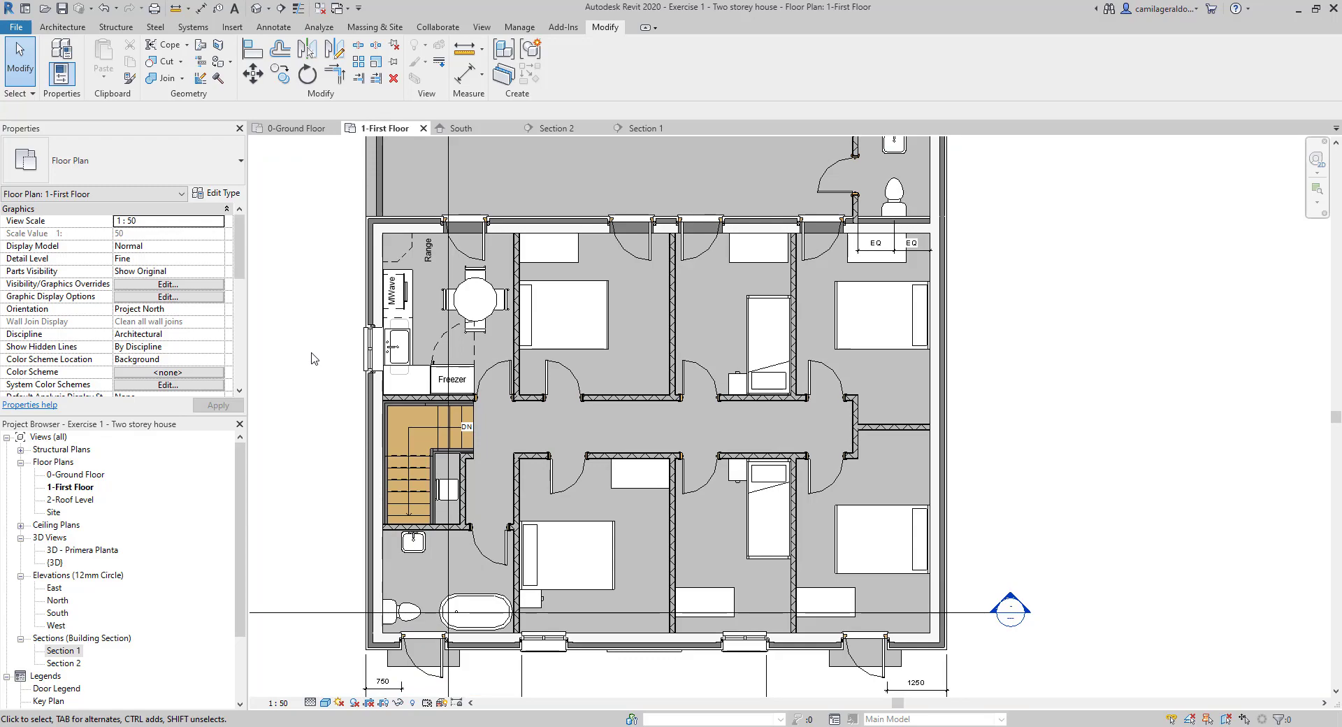
scroll(313, 360, "down", 1)
middle_click_drag(292, 291, 402, 335)
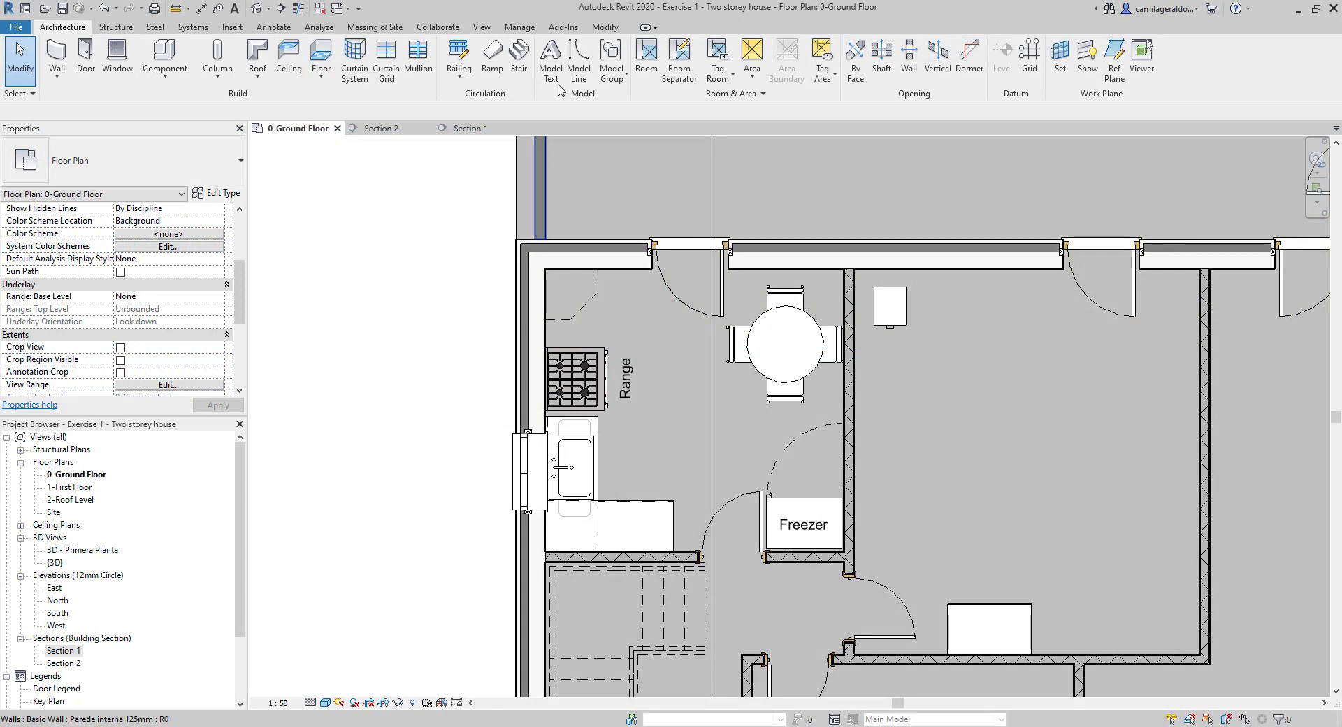
Arrange the 0-Ground Floor plan and Section 2 side by side as tiled views, closing the Section 1 view.
left_click(482, 28)
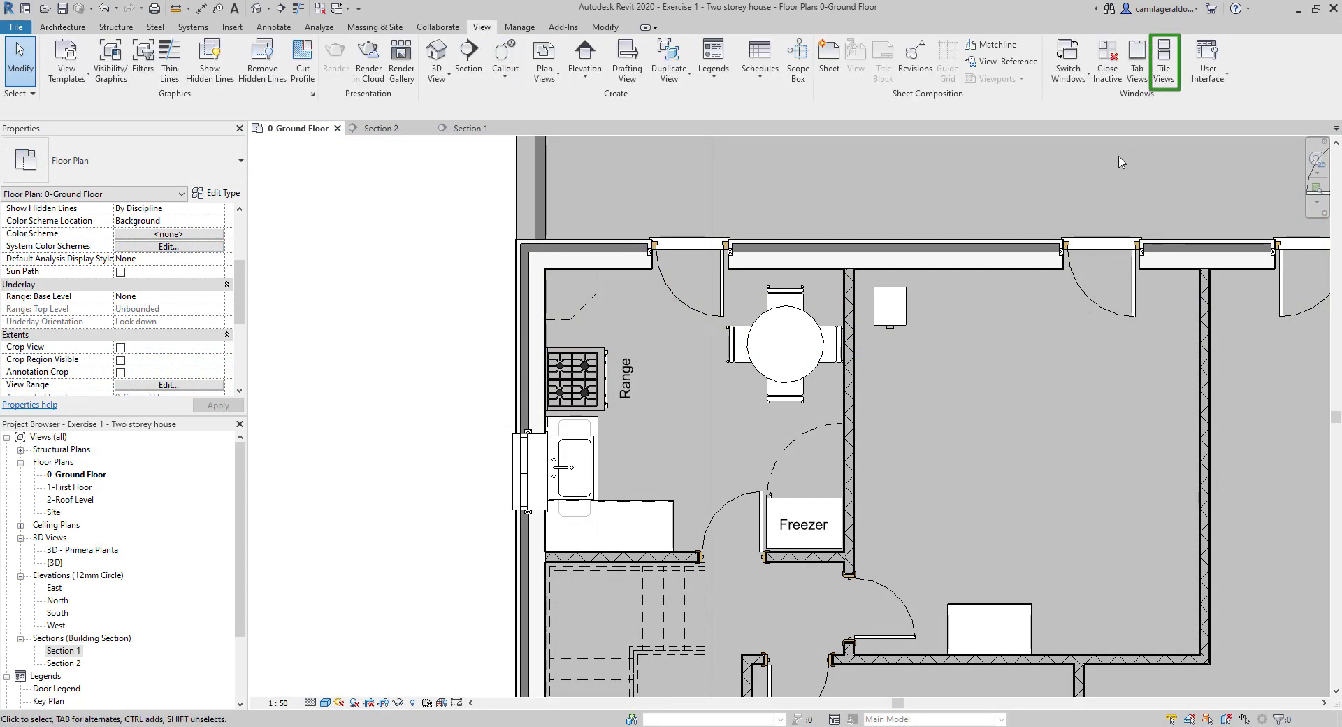
left_click(1172, 76)
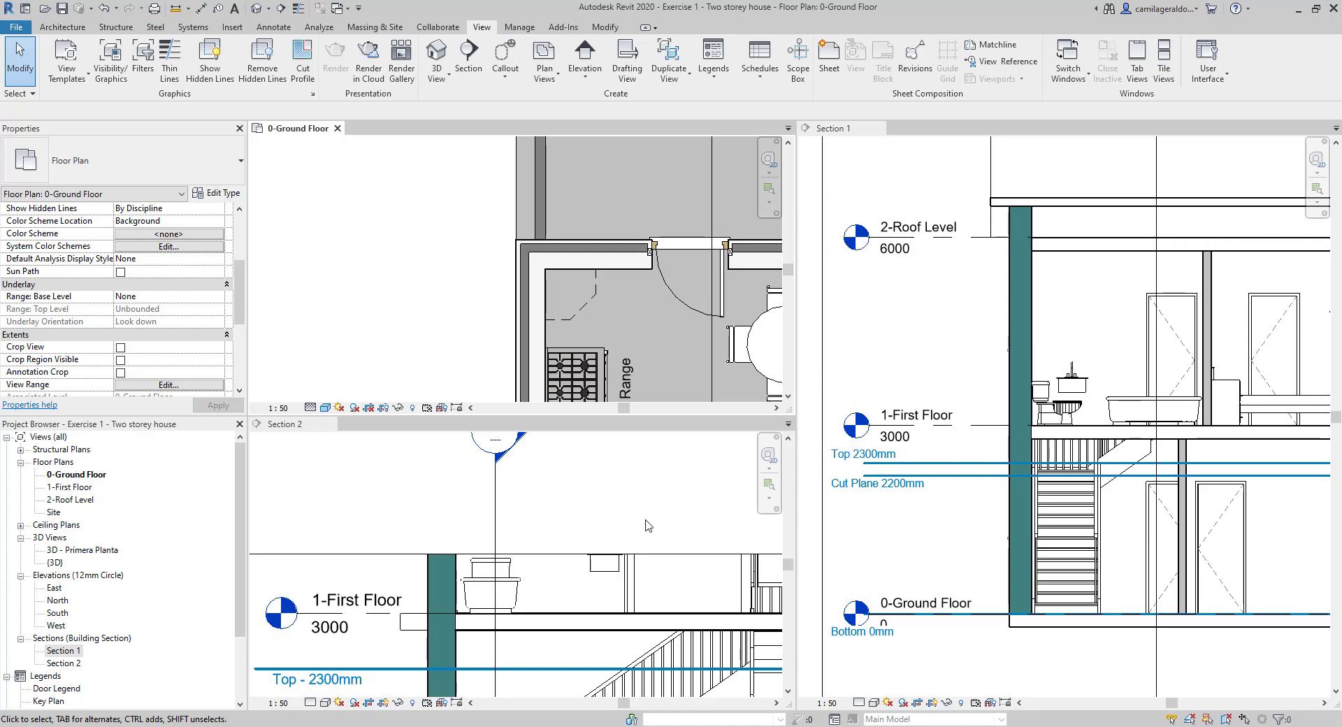
left_click(877, 129)
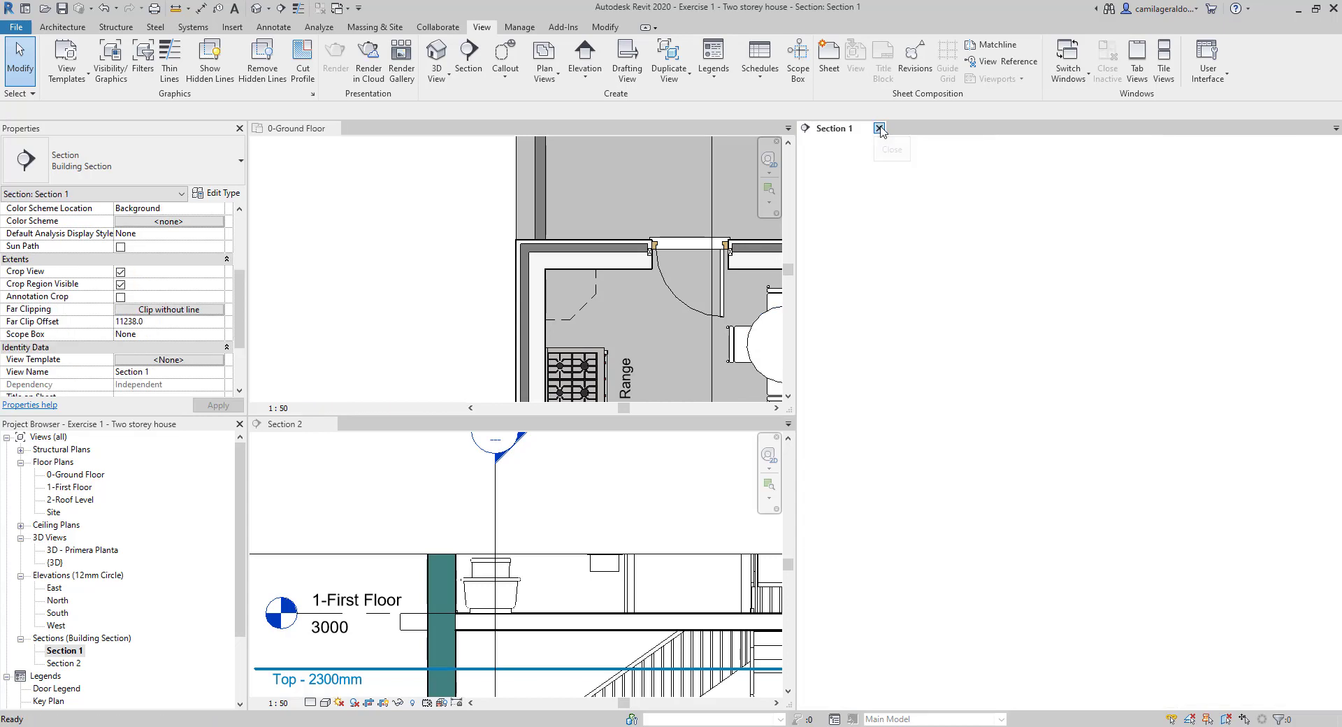
left_click_drag(357, 435, 549, 283)
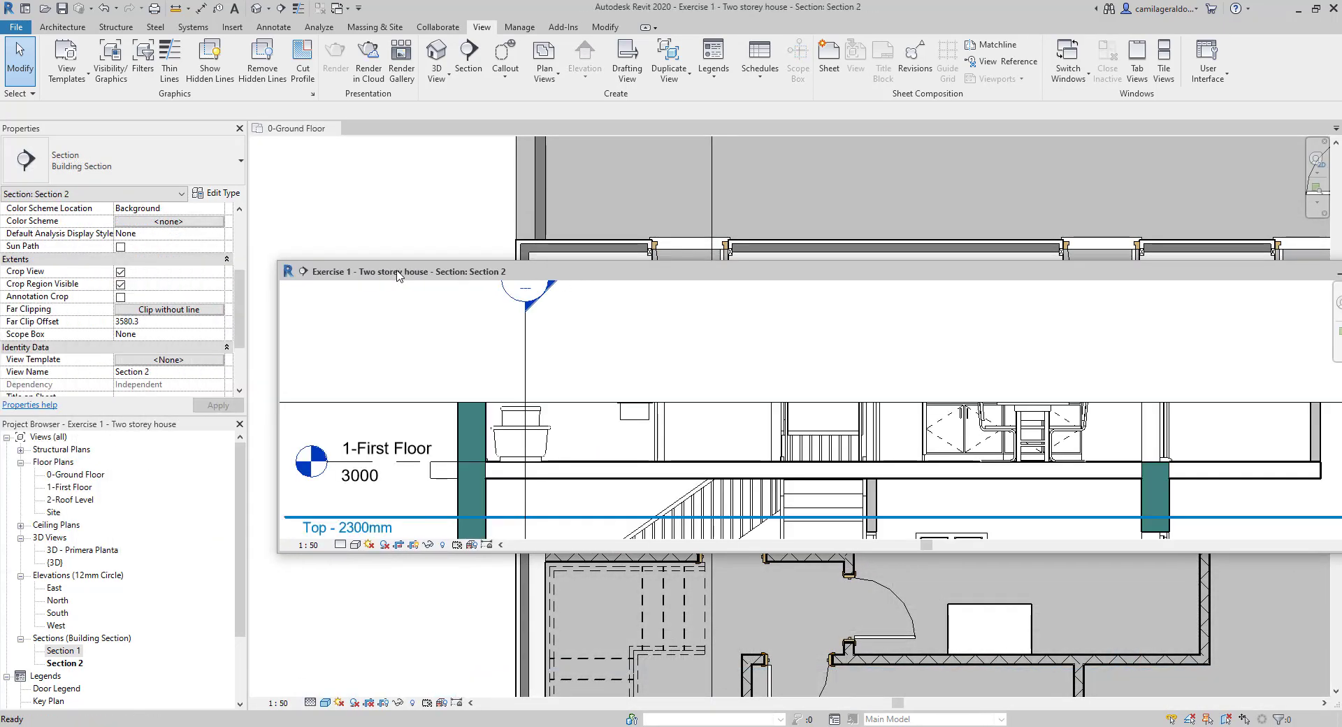
left_click_drag(396, 274, 1335, 411)
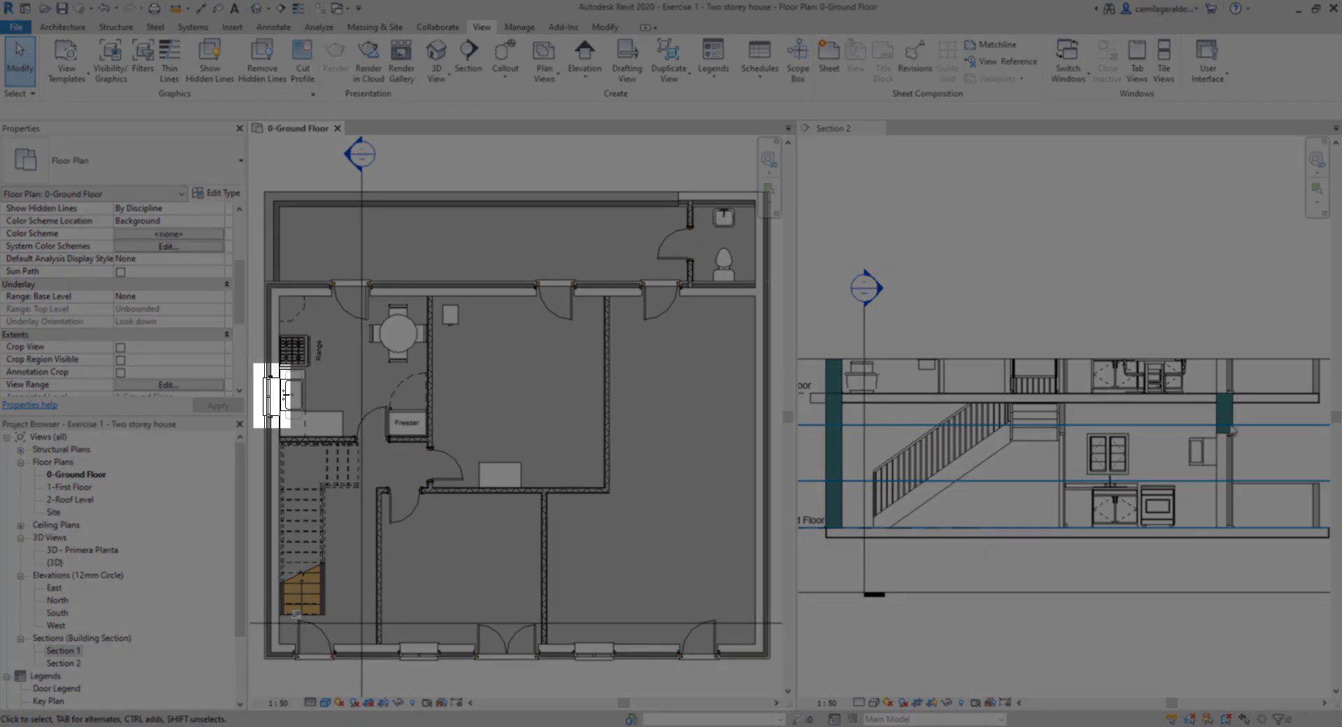
In Section 2, raise the kitchen range to 1200 mm above the ground floor and lower the wall-mounted unit beside it past the cut plane.
scroll(1192, 472, "up", 2)
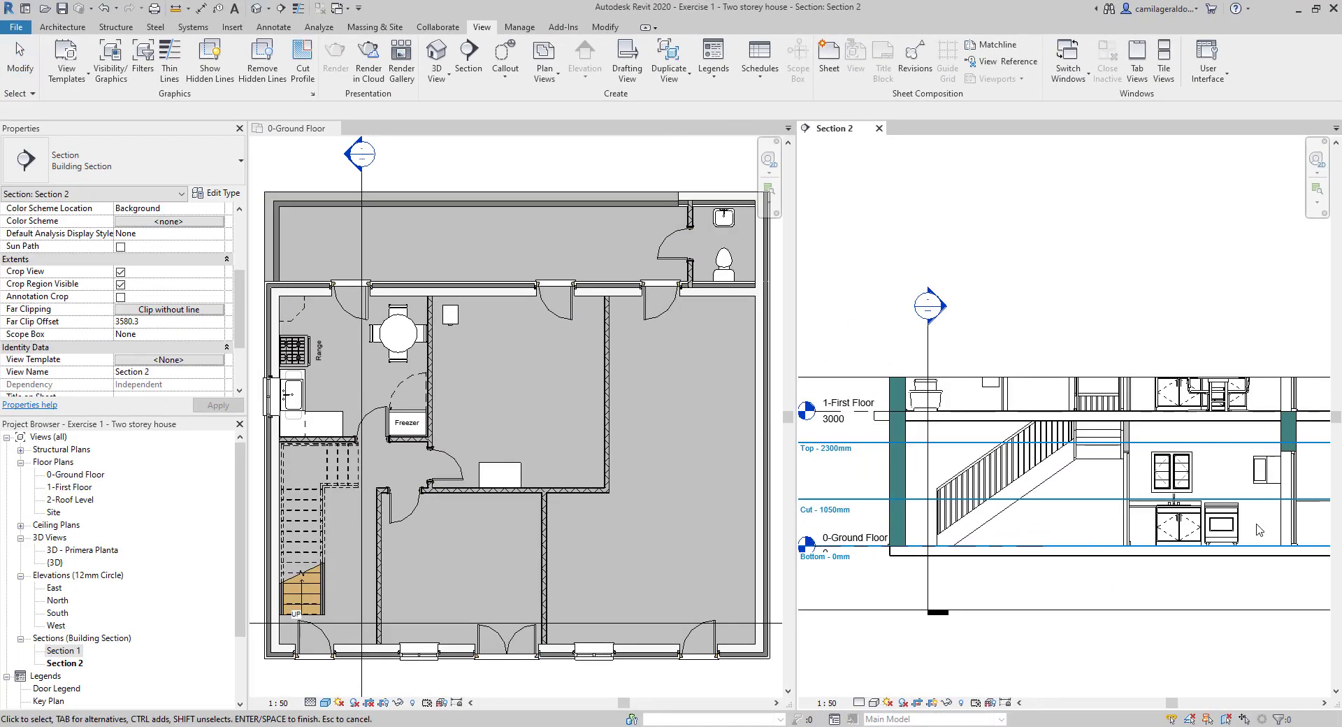
left_click(1234, 537)
scroll(1241, 552, "up", 3)
left_click(1240, 548)
left_click(1233, 437)
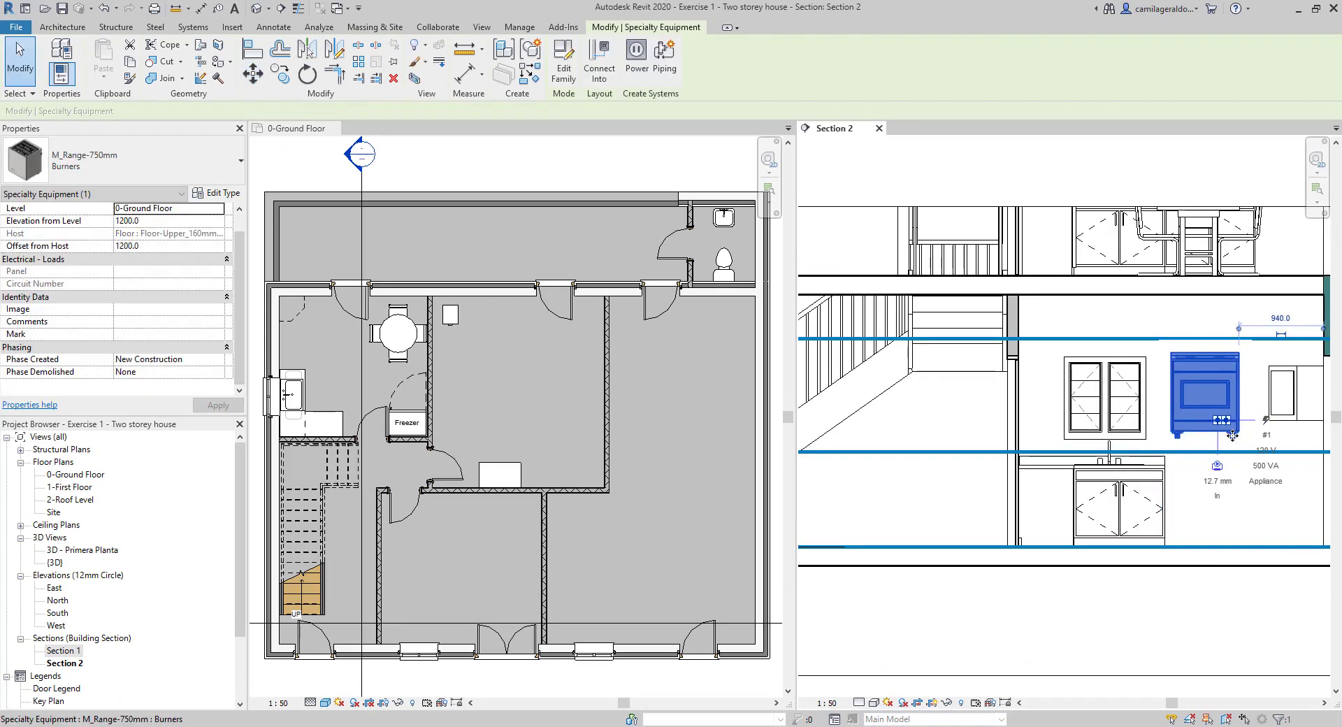
left_click(1222, 521)
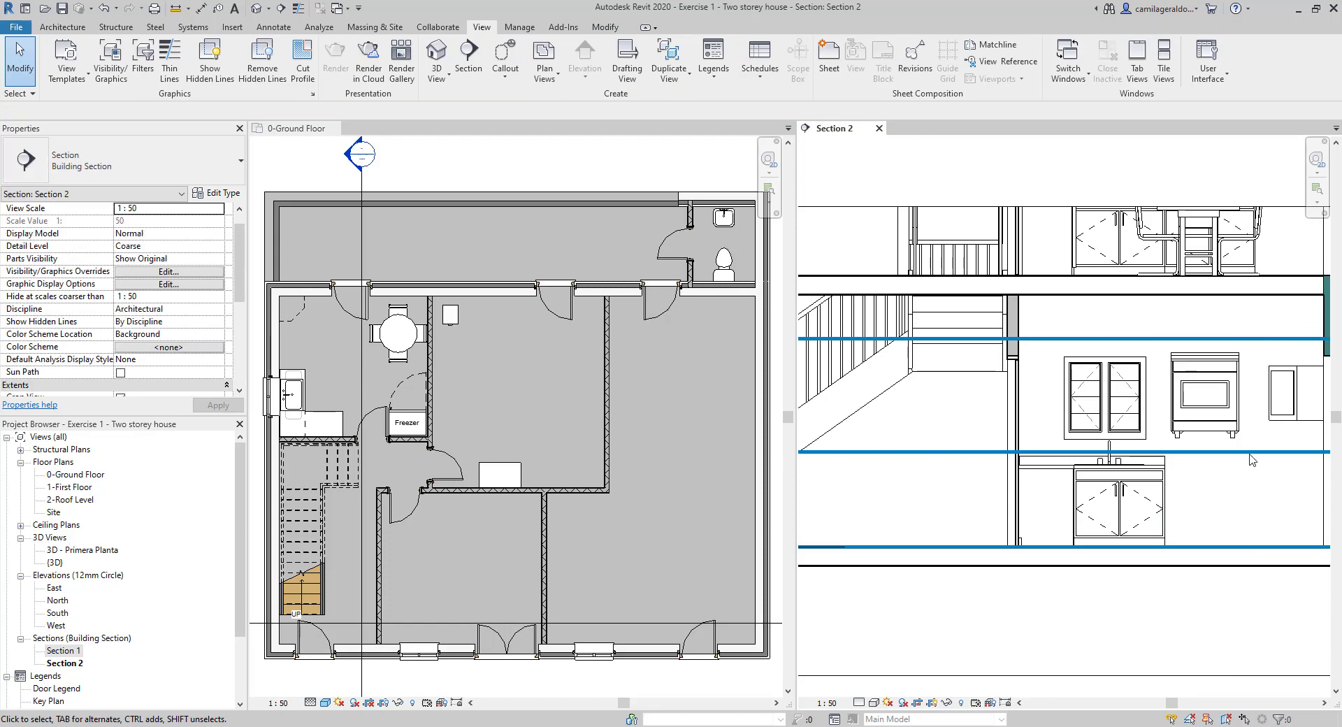
left_click(1271, 405)
left_click_drag(1270, 405, 1272, 498)
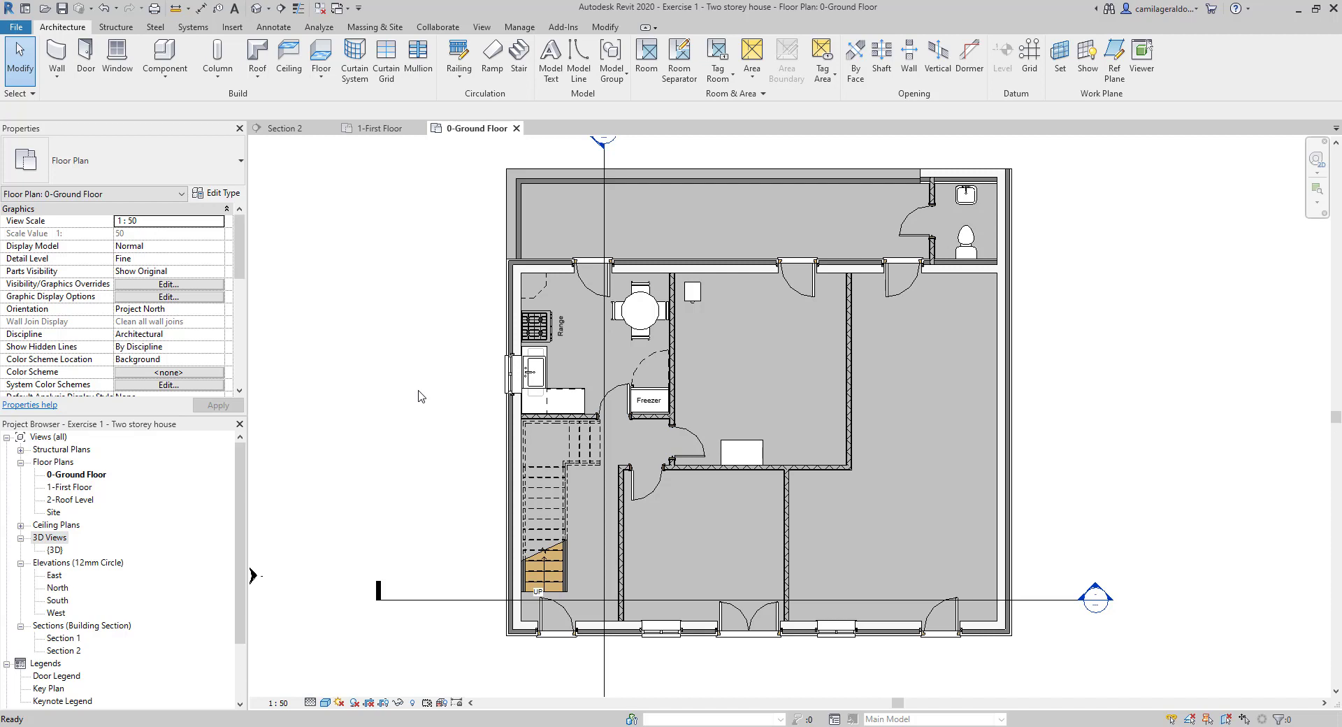
Draw three chained Parede interna 125mm walls on the 0-Ground Floor plan, forming a small enclosure outside the house's upper-left corner.
key("w")
key("a")
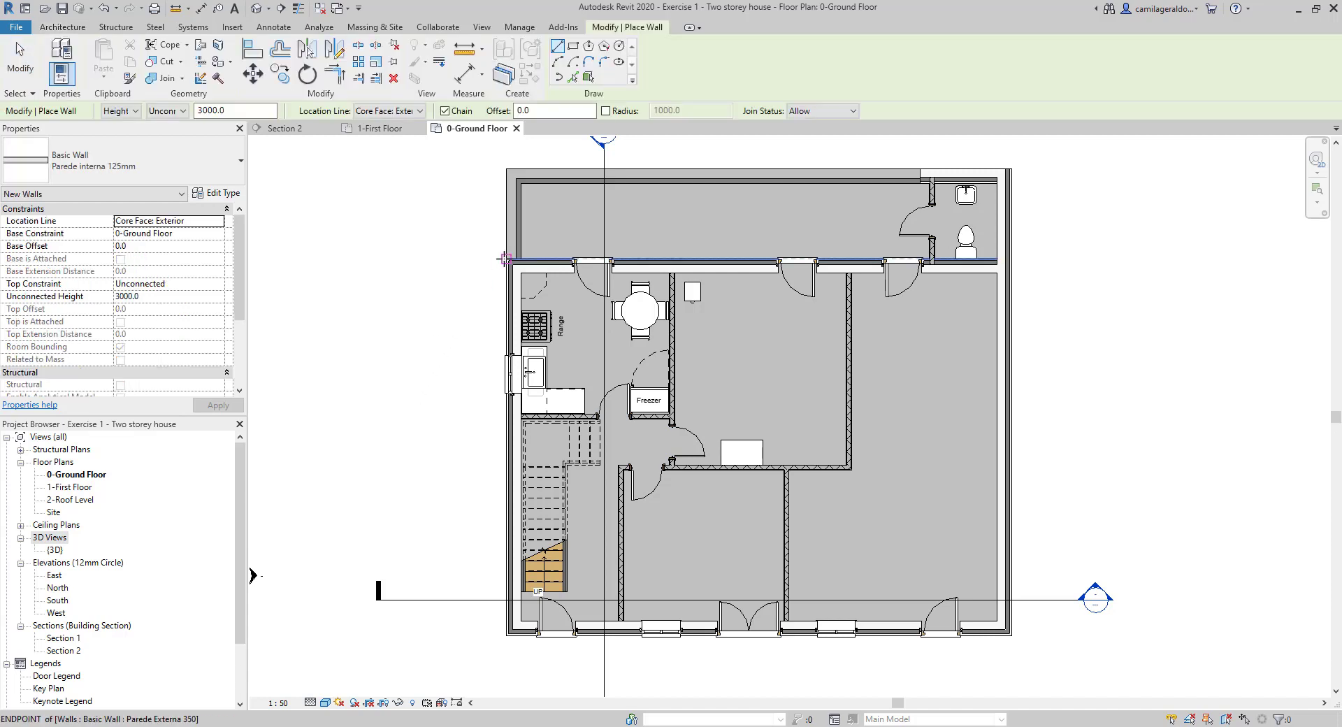
left_click(505, 259)
left_click(407, 257)
left_click(408, 168)
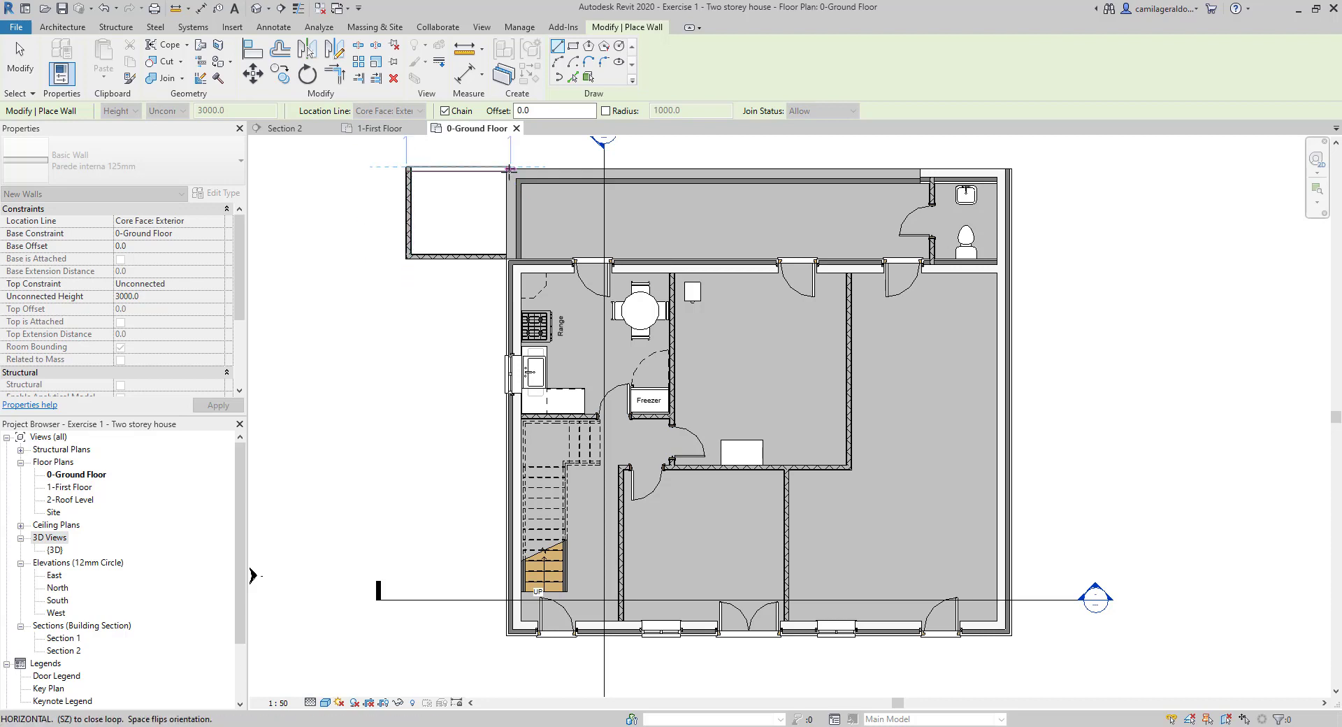
left_click(507, 168)
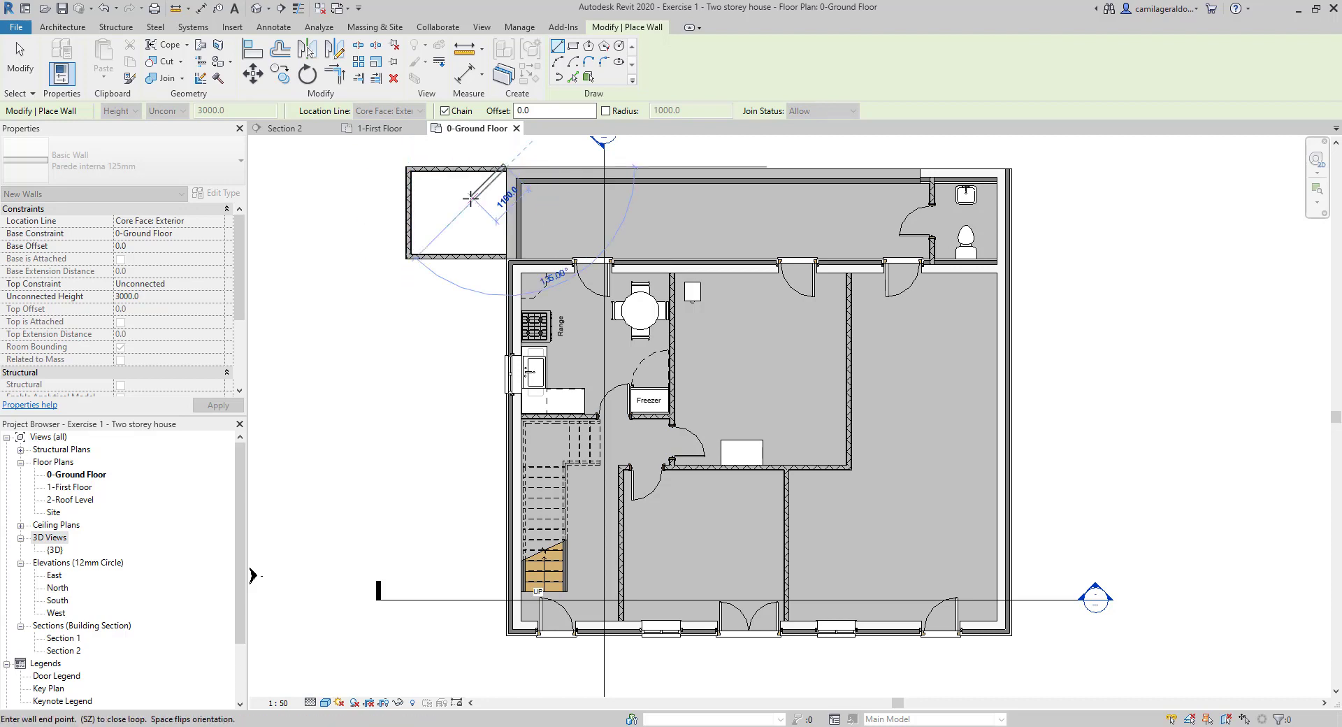
key("Escape")
key("Escape")
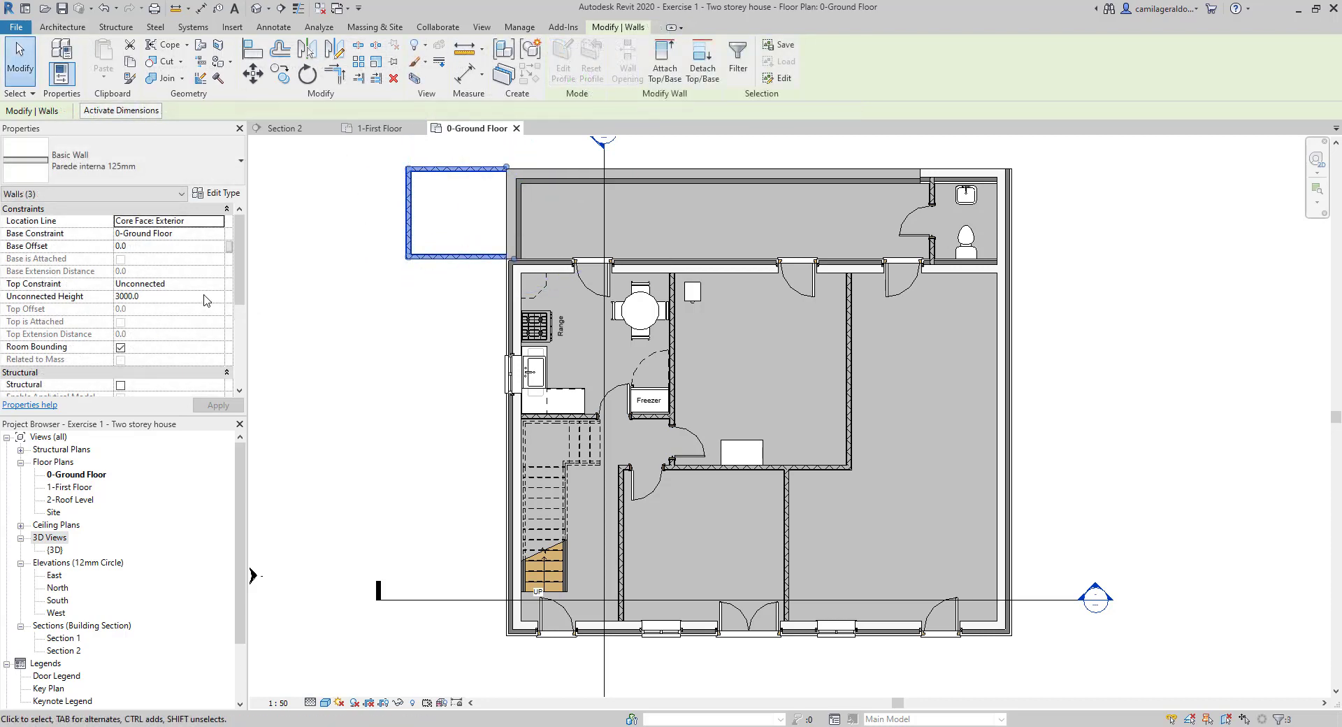
Set the top constraint of the three new walls to Up to level: 1-First Floor and check them in the 3D view.
left_click(204, 285)
left_click(218, 284)
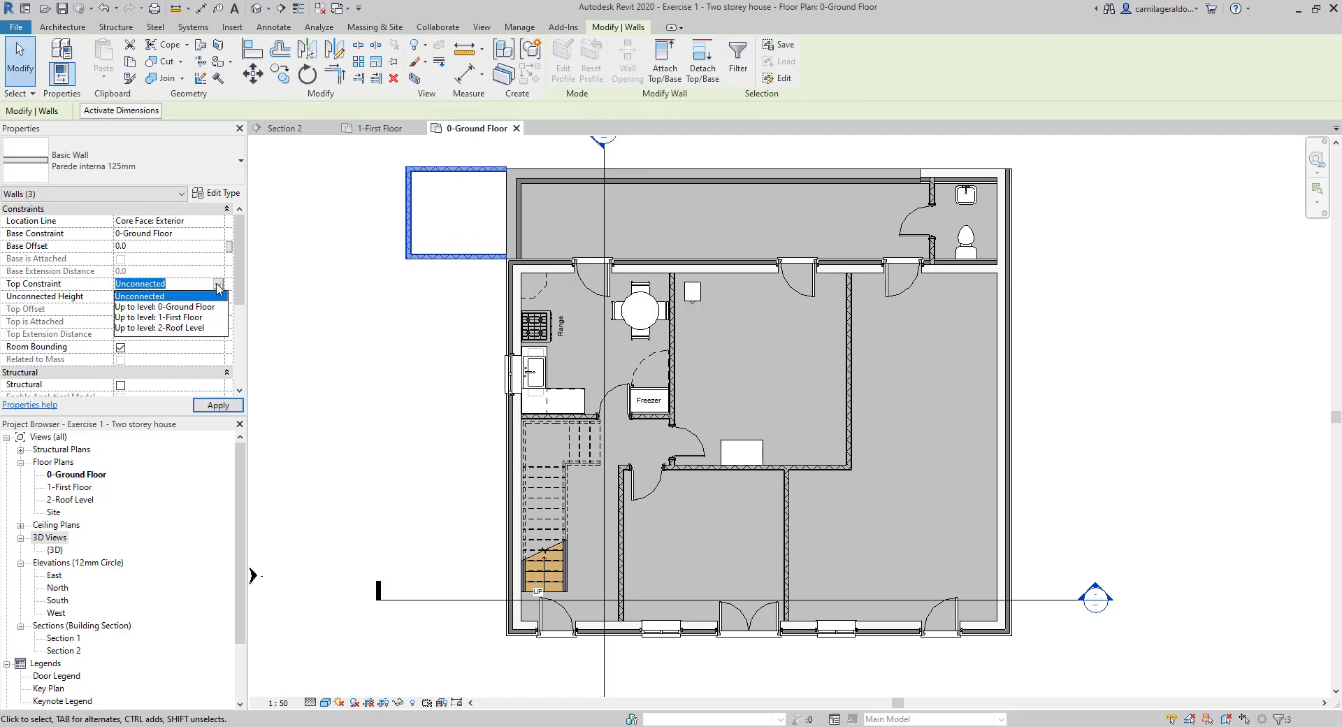
left_click(193, 318)
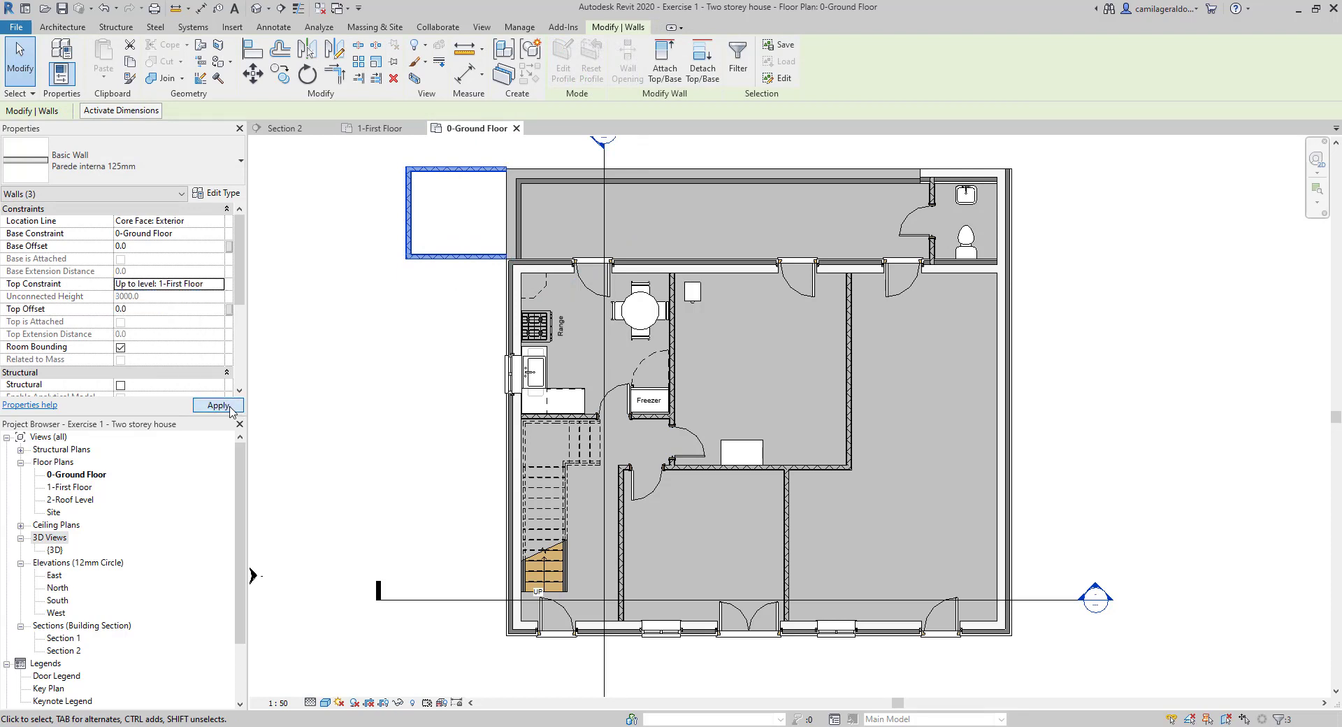
left_click(218, 405)
double_click(55, 550)
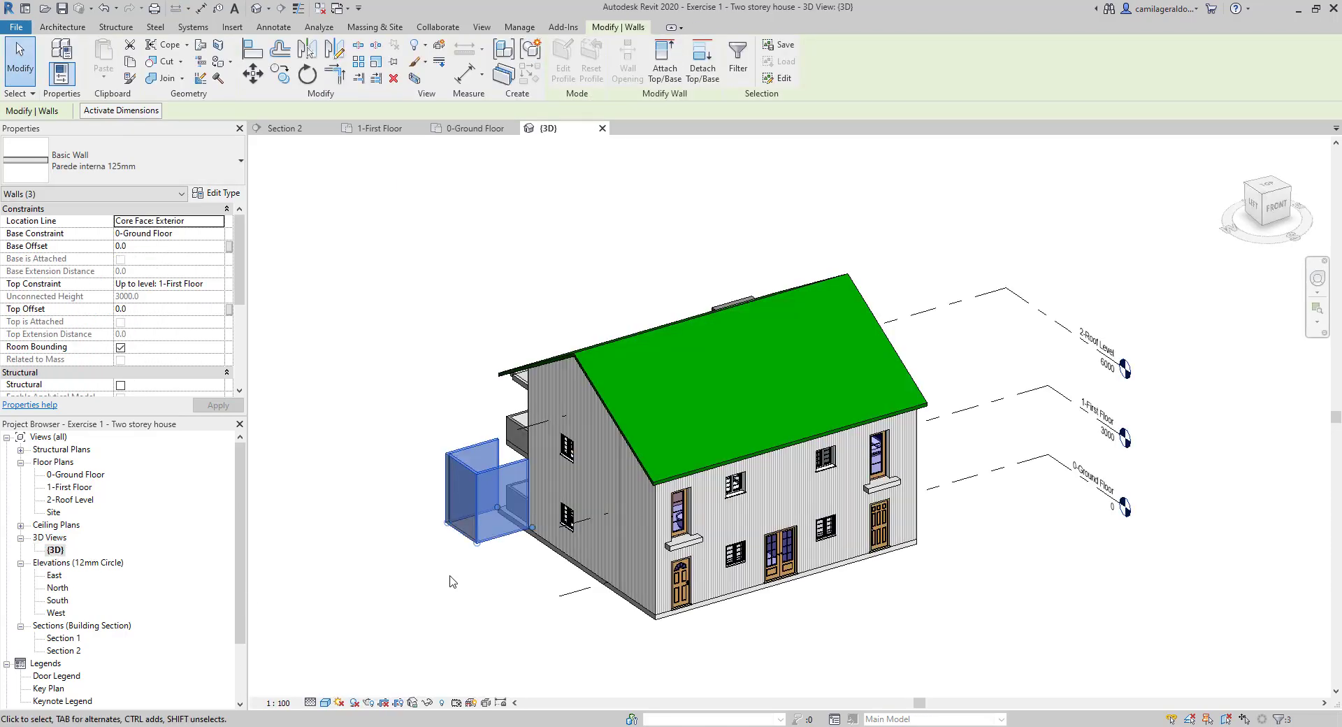
left_click(427, 583)
In the 1-First Floor plan's View Range, set Bottom to Associated Level (1-First Floor) and View Depth to Level Below (0-Ground Floor).
left_click(398, 131)
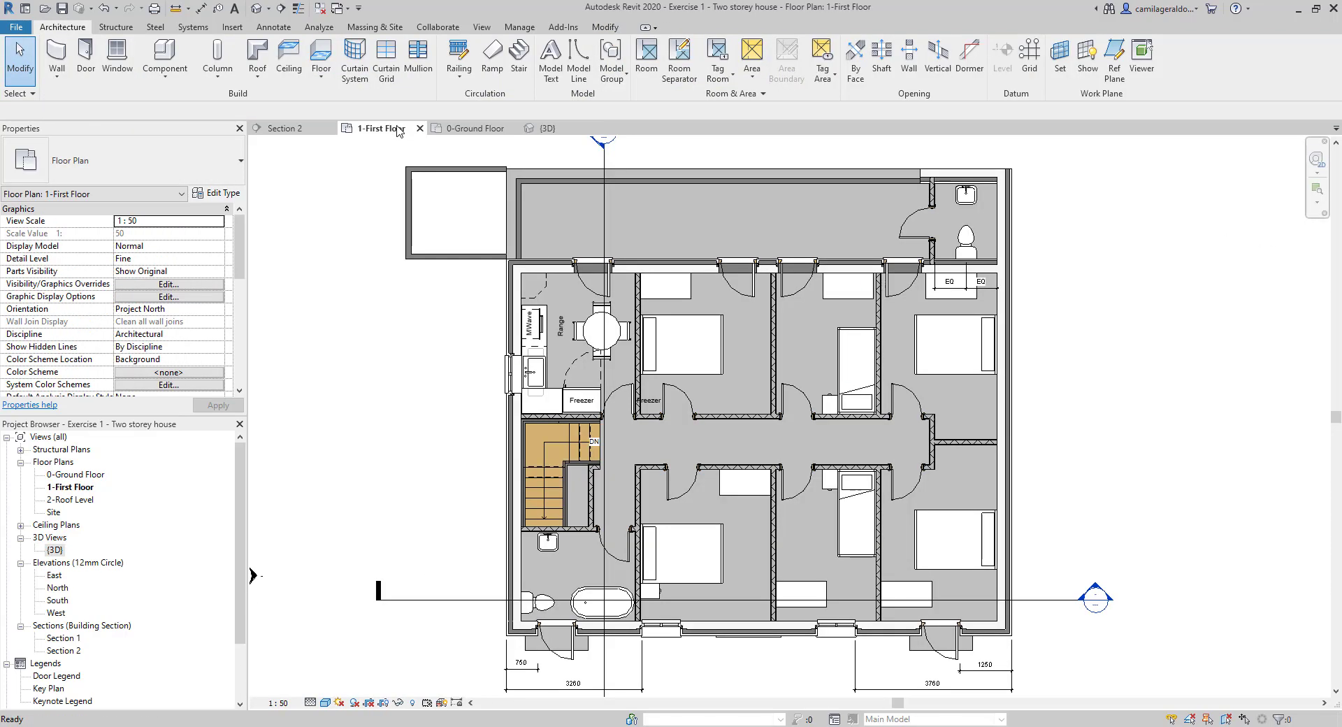
scroll(175, 349, "down", 5)
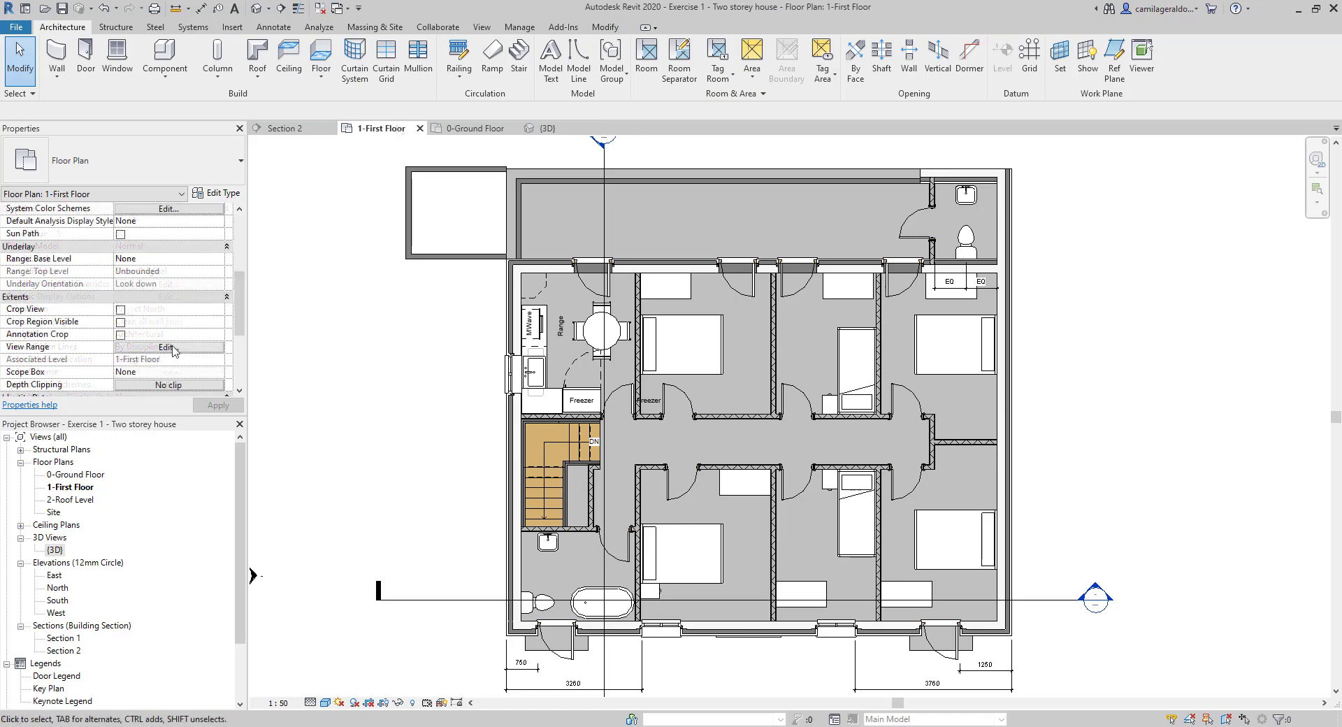
left_click(175, 348)
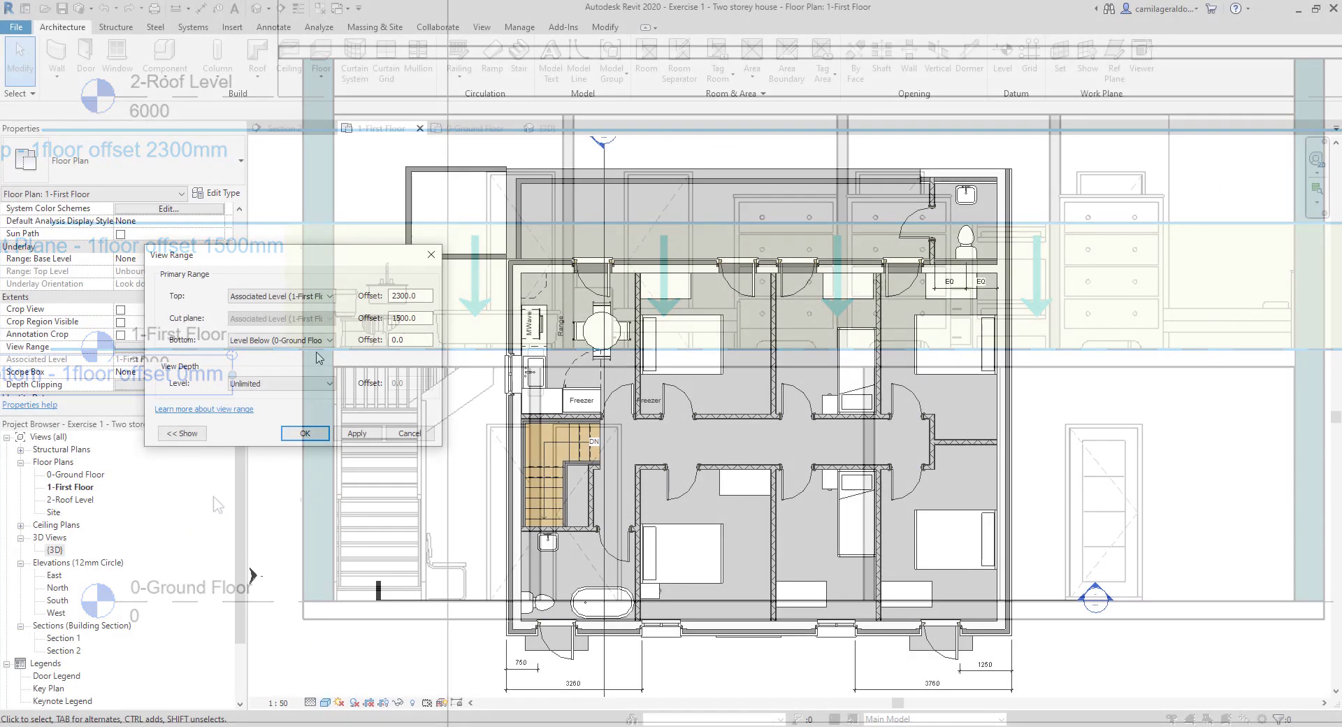
left_click(326, 341)
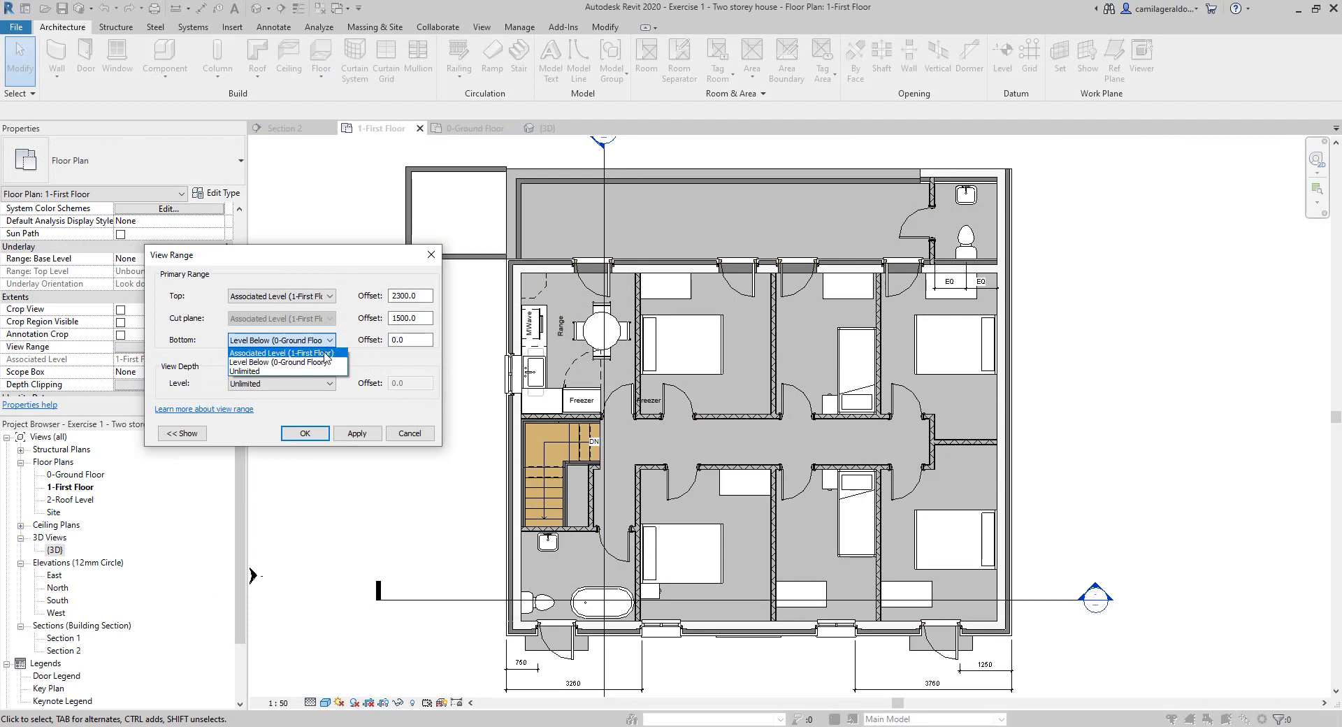
left_click(308, 353)
left_click(378, 430)
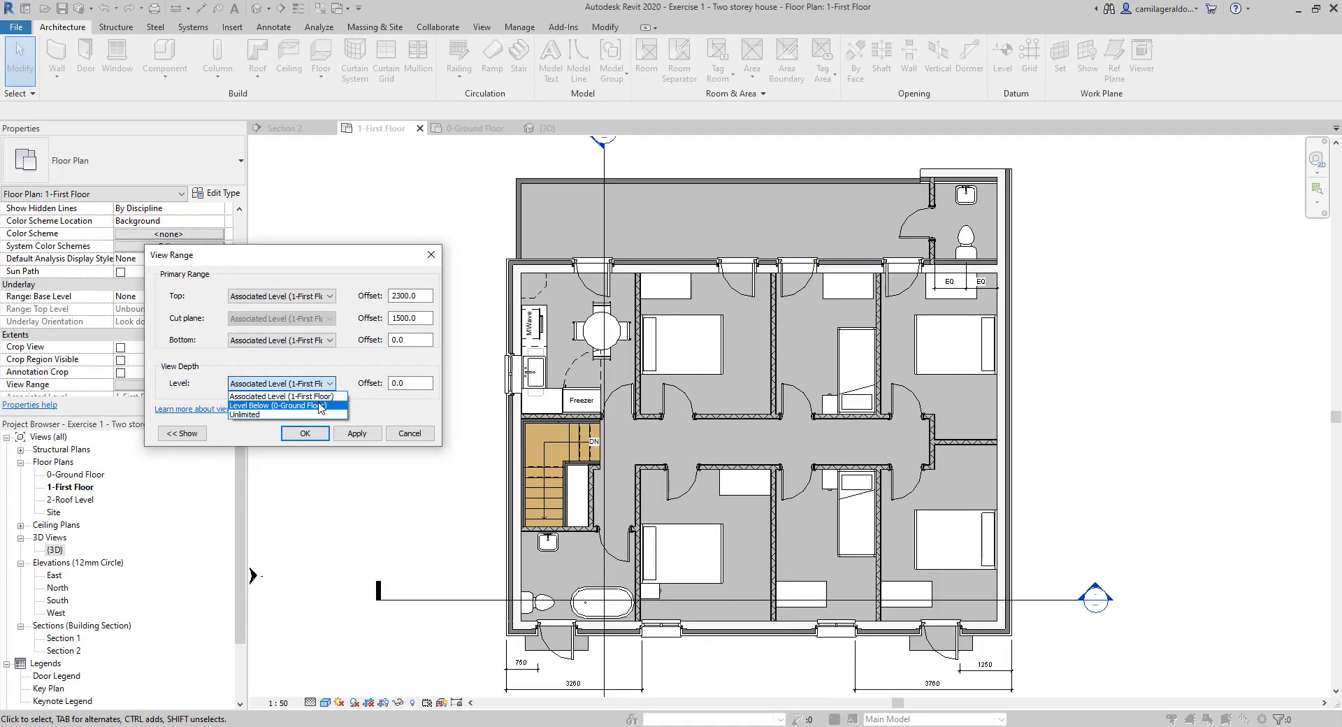
left_click(320, 406)
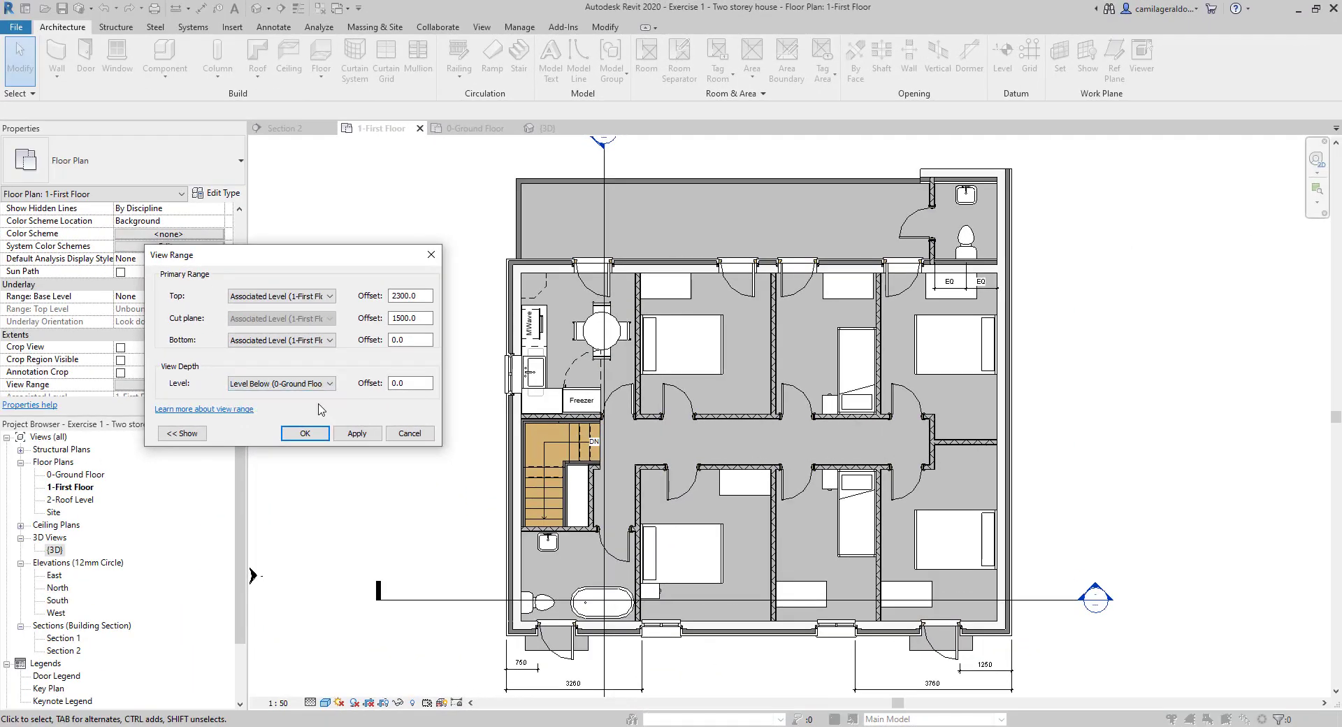
left_click(362, 435)
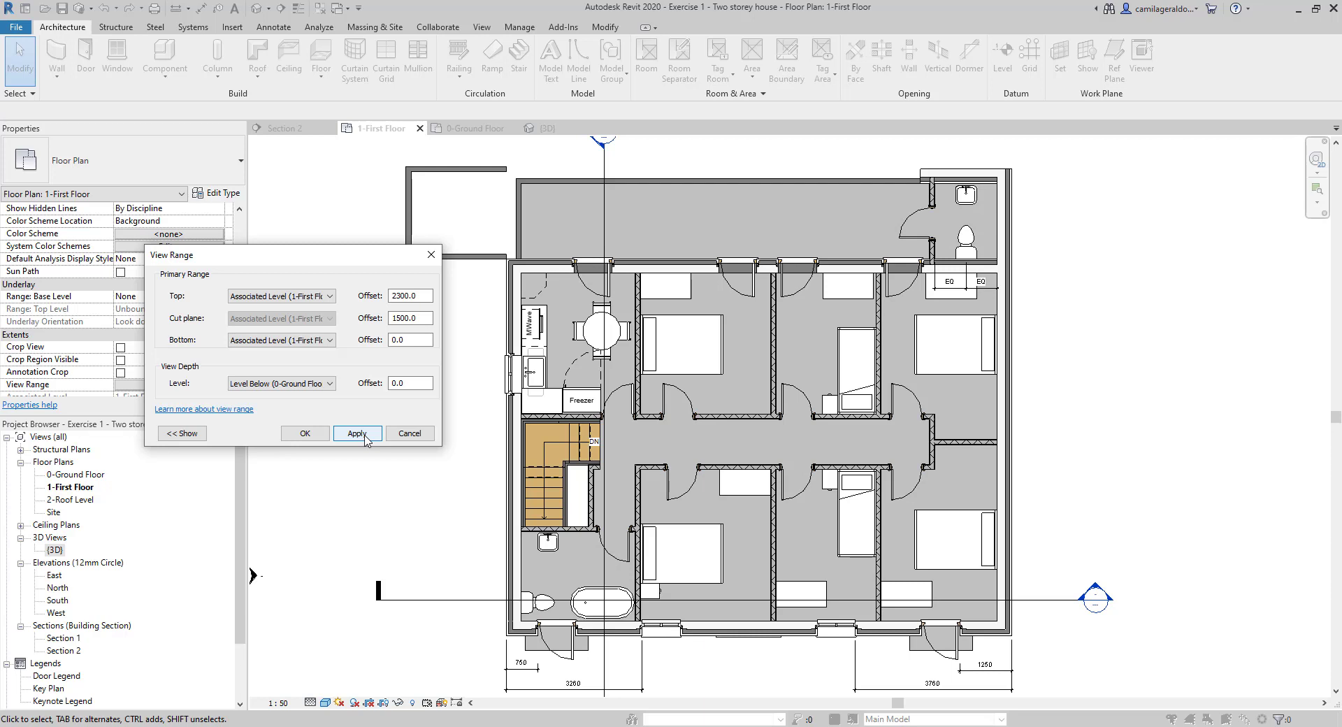
Try Unlimited and Associated Level (1-First Floor) in turn as the view depth level of the 1-First Floor plan.
left_click(329, 383)
left_click(244, 414)
left_click(328, 383)
left_click(331, 397)
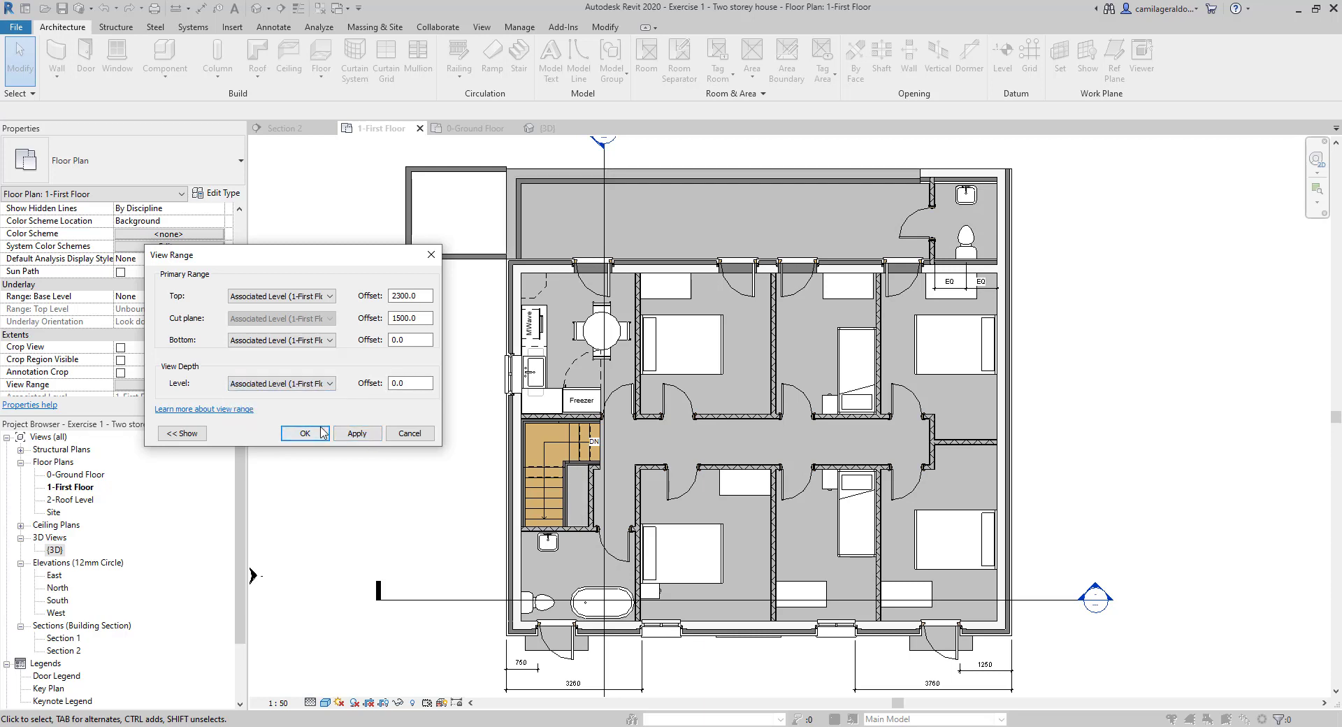
left_click(358, 433)
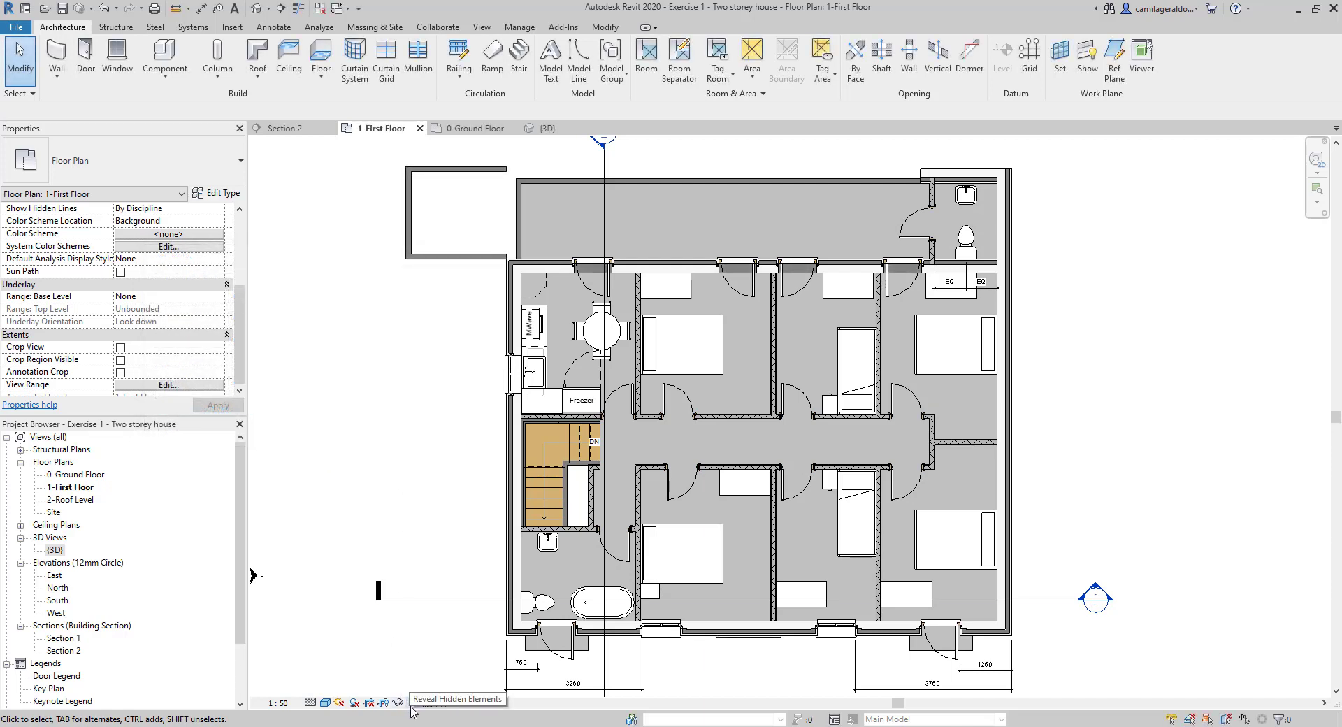
Change the visual style of the 1-First Floor plan to Hidden Line.
left_click(326, 703)
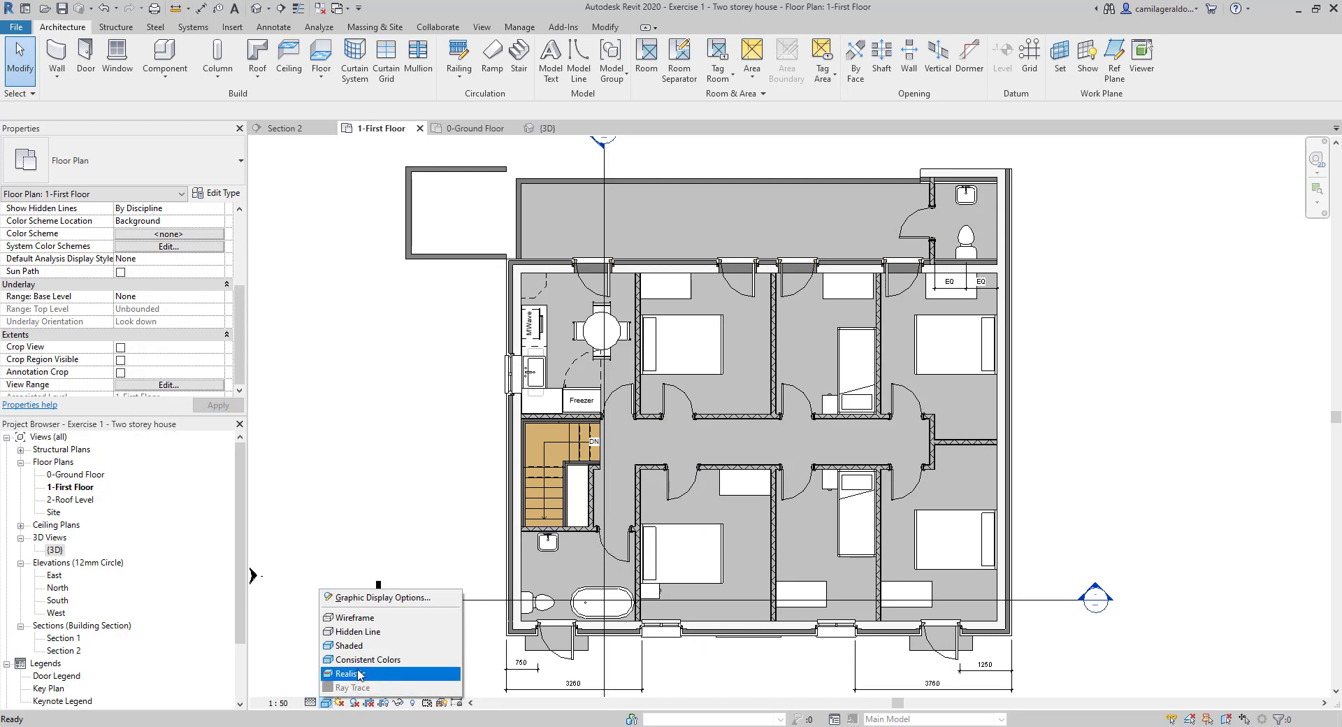
left_click(389, 632)
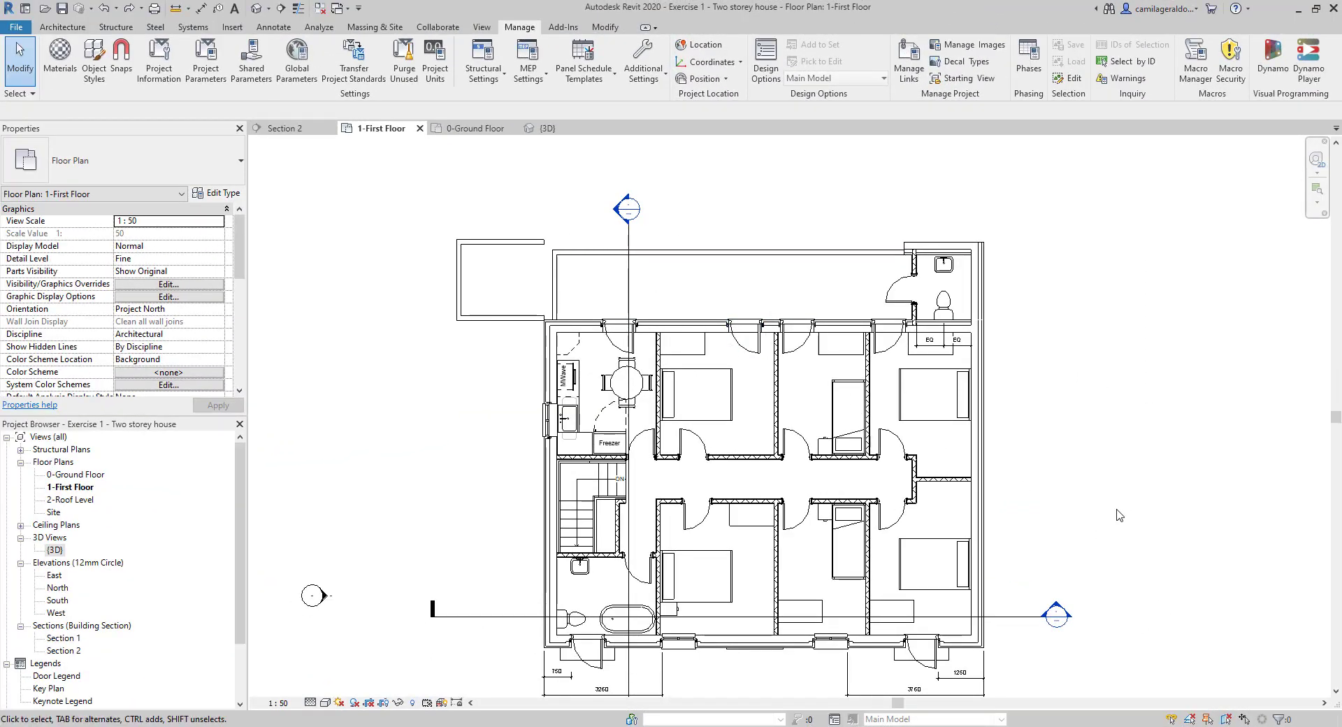
Area-select the first-floor plan elements, clear the selection, and examine the three added walls up close.
left_click_drag(1128, 520, 349, 199)
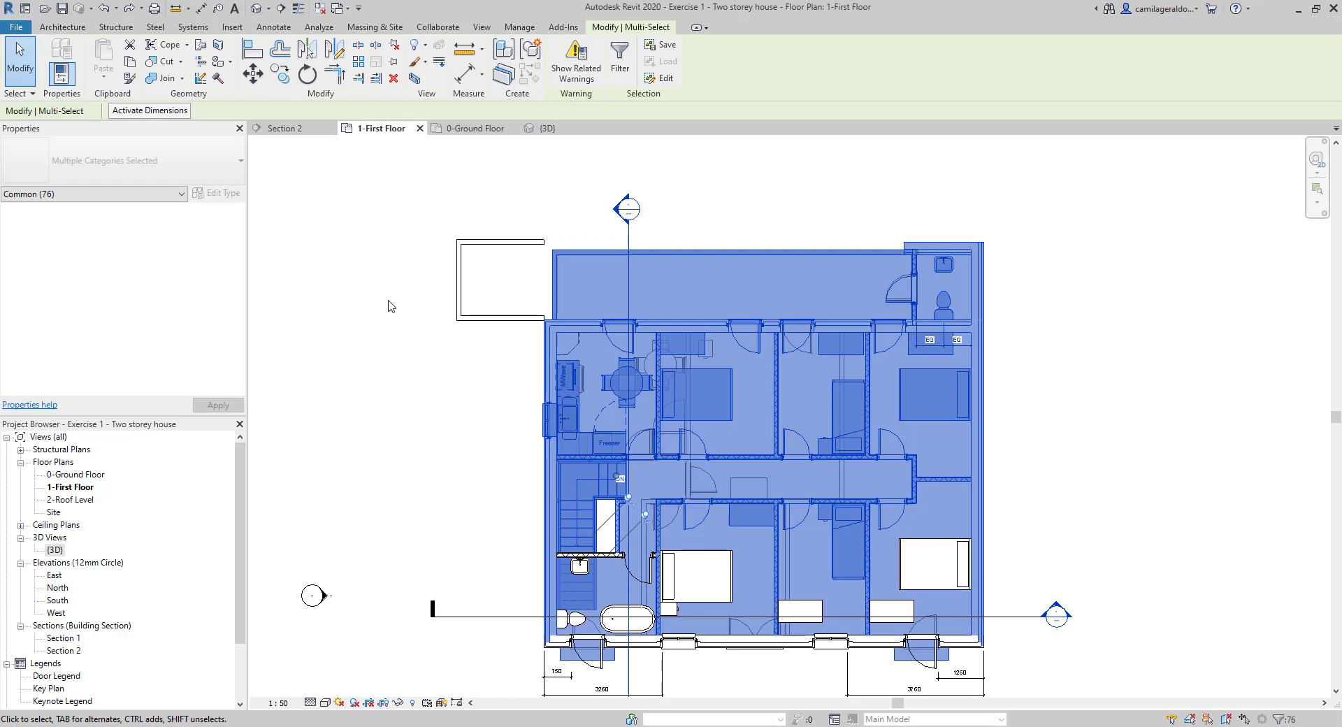
left_click(390, 306)
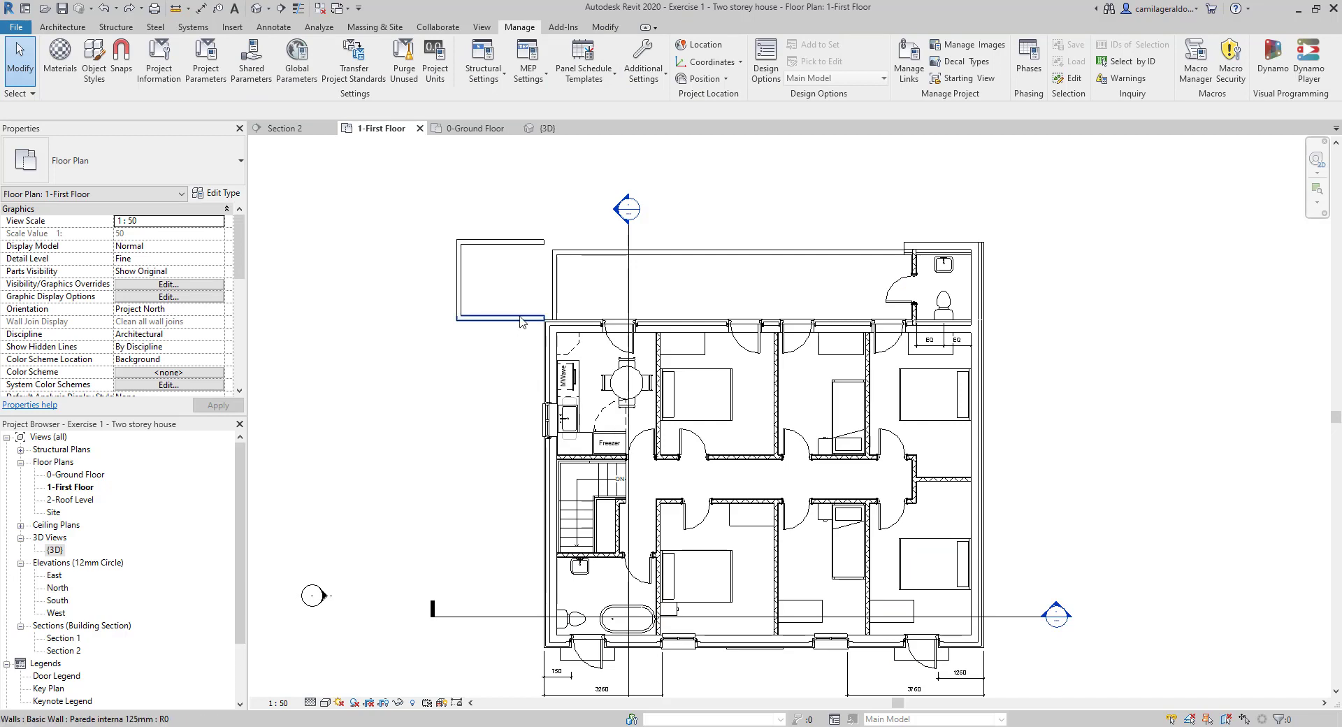
scroll(529, 311, "up", 3)
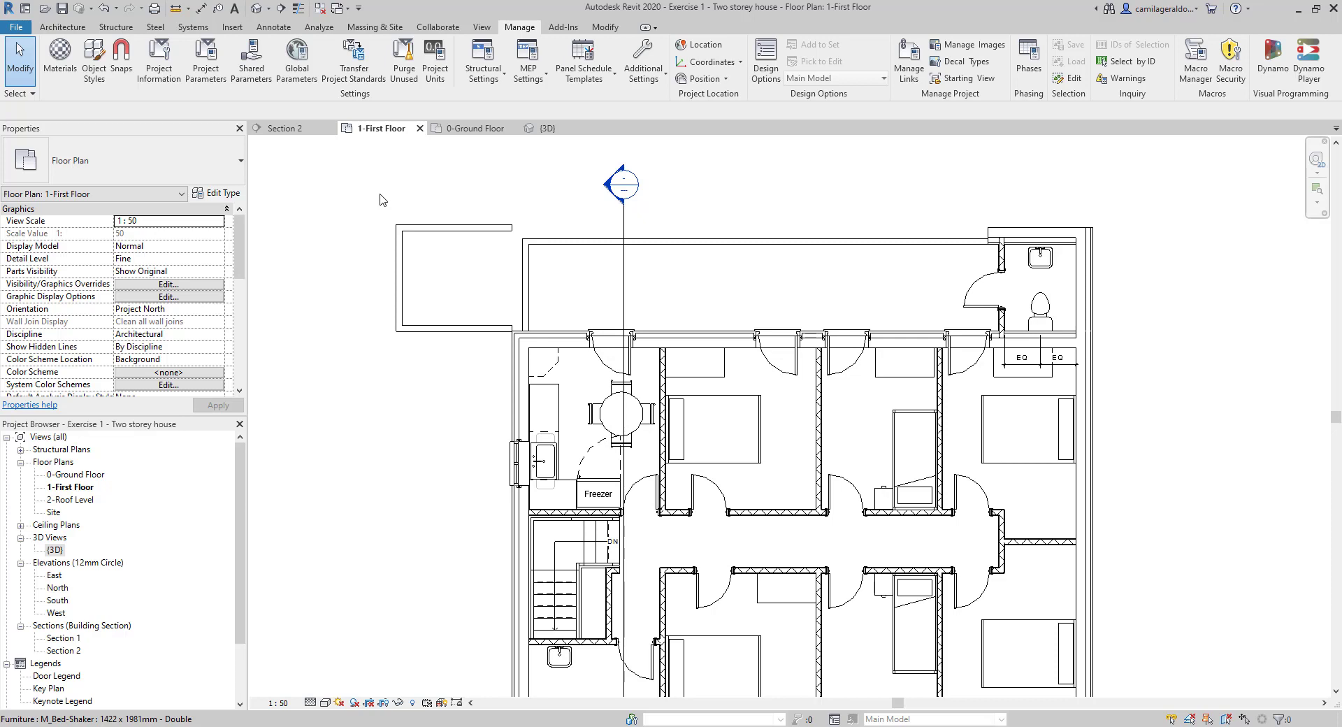
In the project's Line Styles, set the <Beyond> line colour to RGB 000-128-192.
left_click(654, 73)
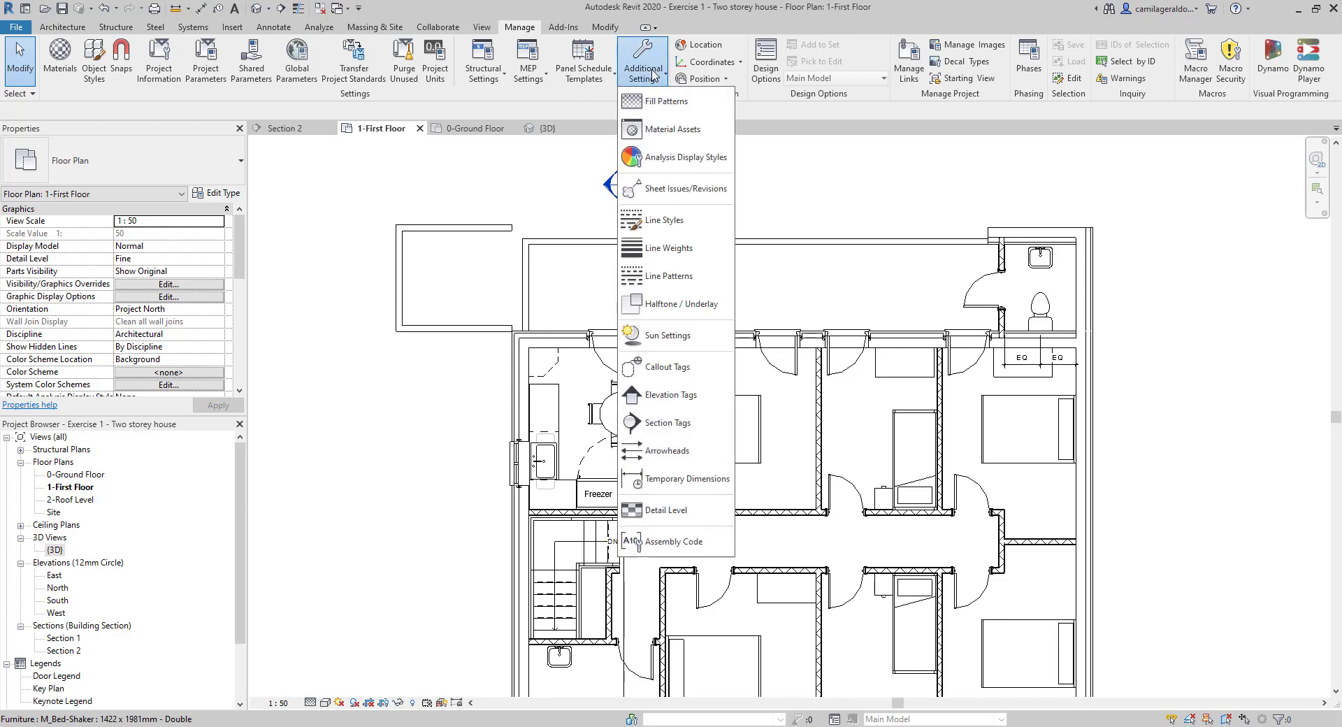
left_click(690, 231)
left_click(621, 299)
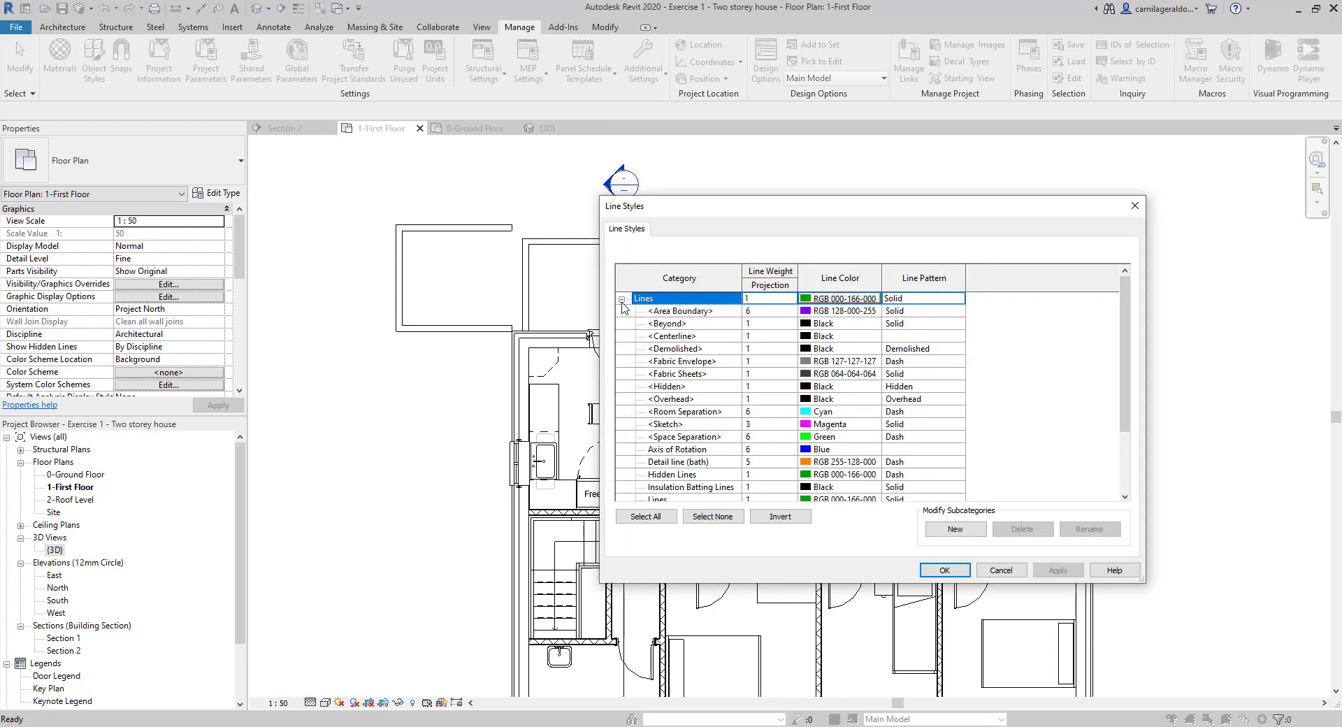
left_click(705, 324)
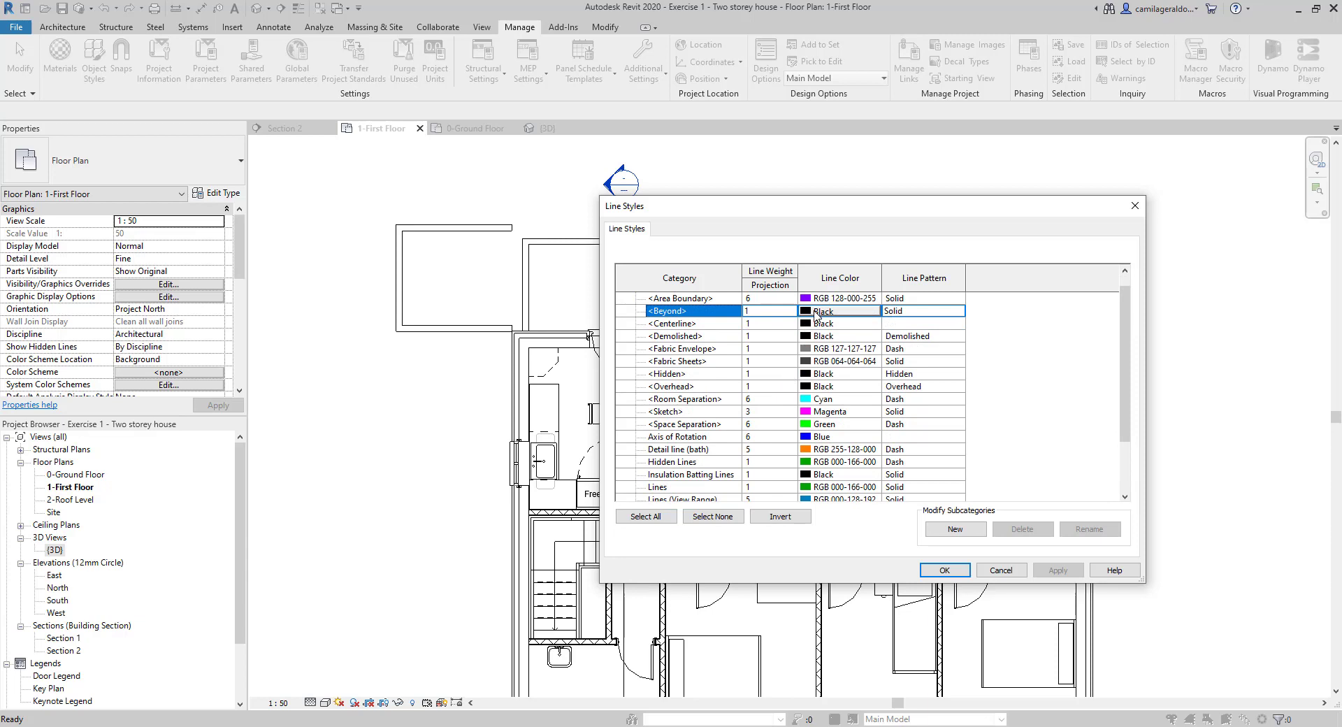
left_click(816, 312)
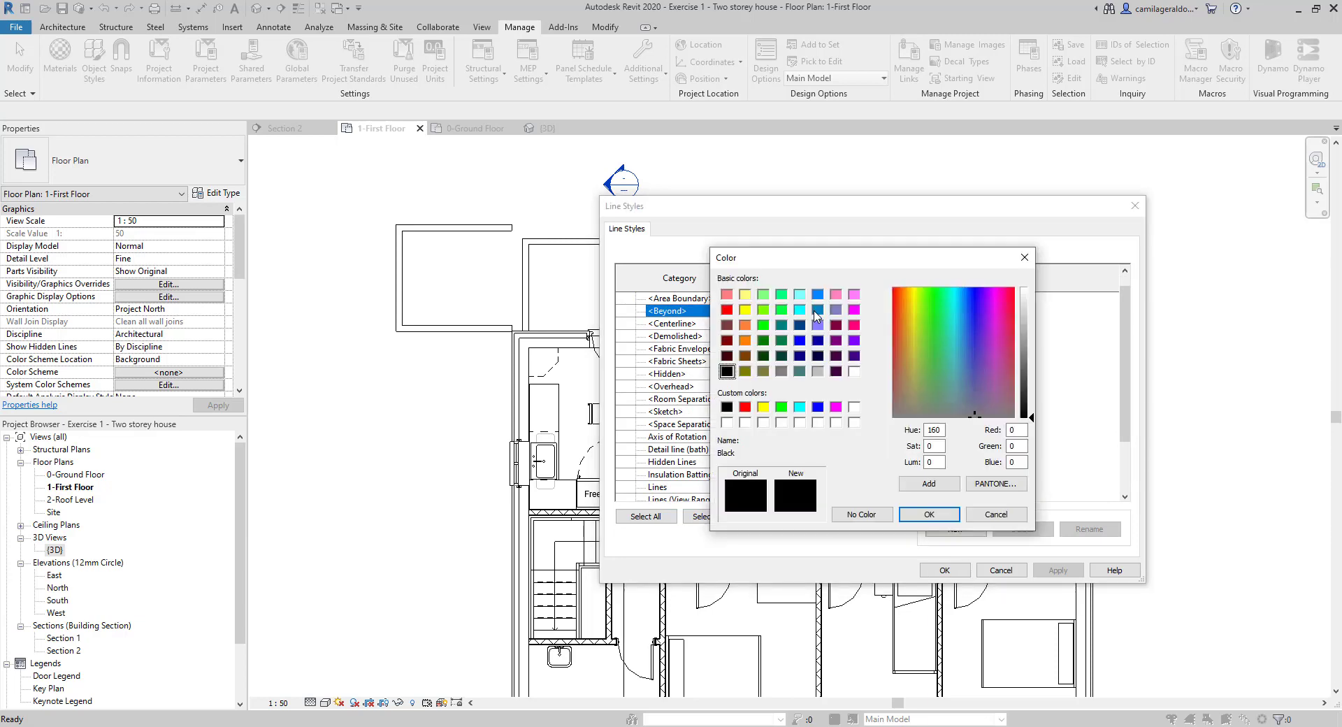
left_click(817, 311)
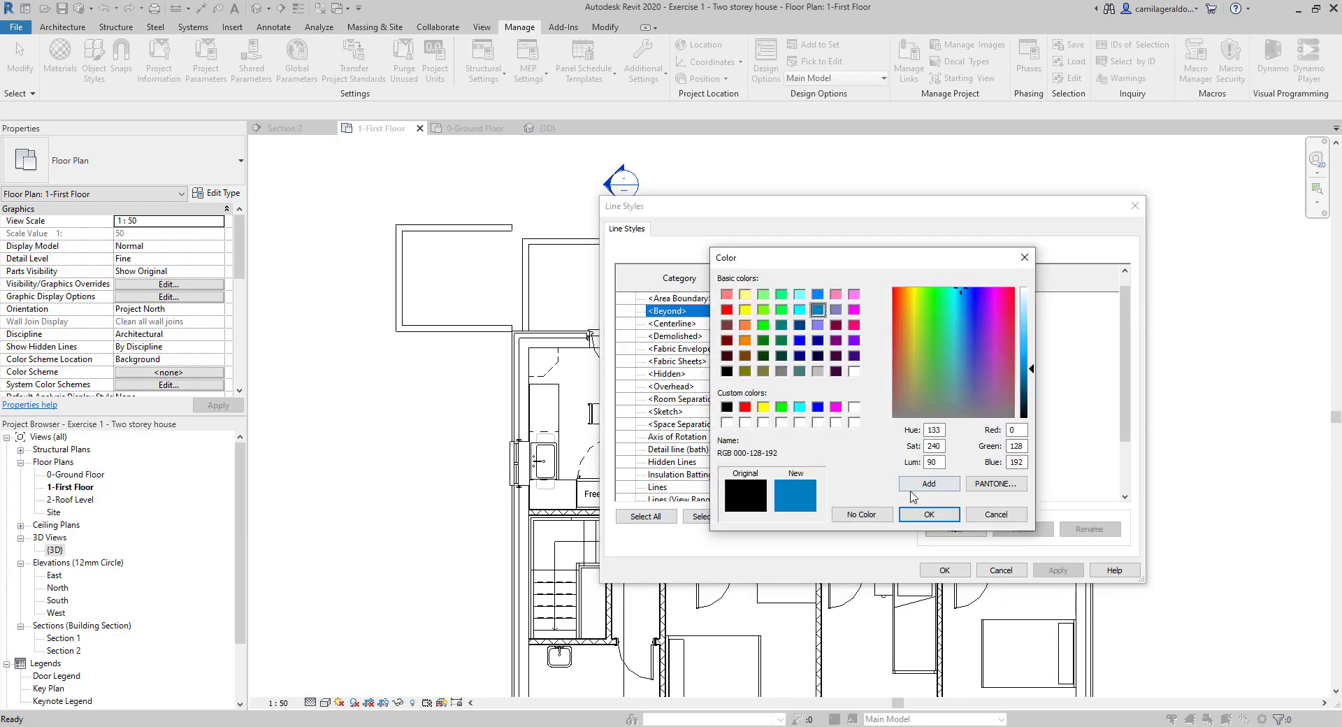
left_click(926, 514)
Set the <Beyond> line pattern to Dash dot2 and apply the line style changes.
left_click(908, 311)
left_click(957, 312)
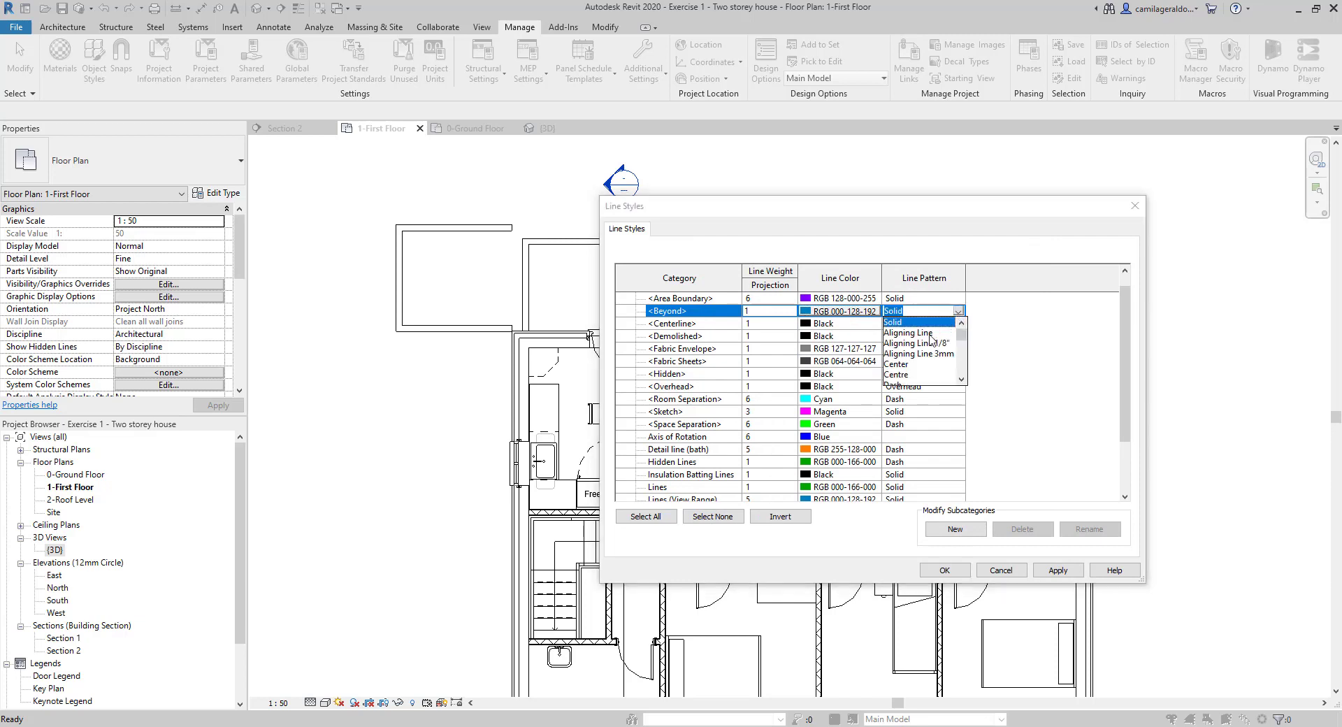
scroll(929, 343, "down", 3)
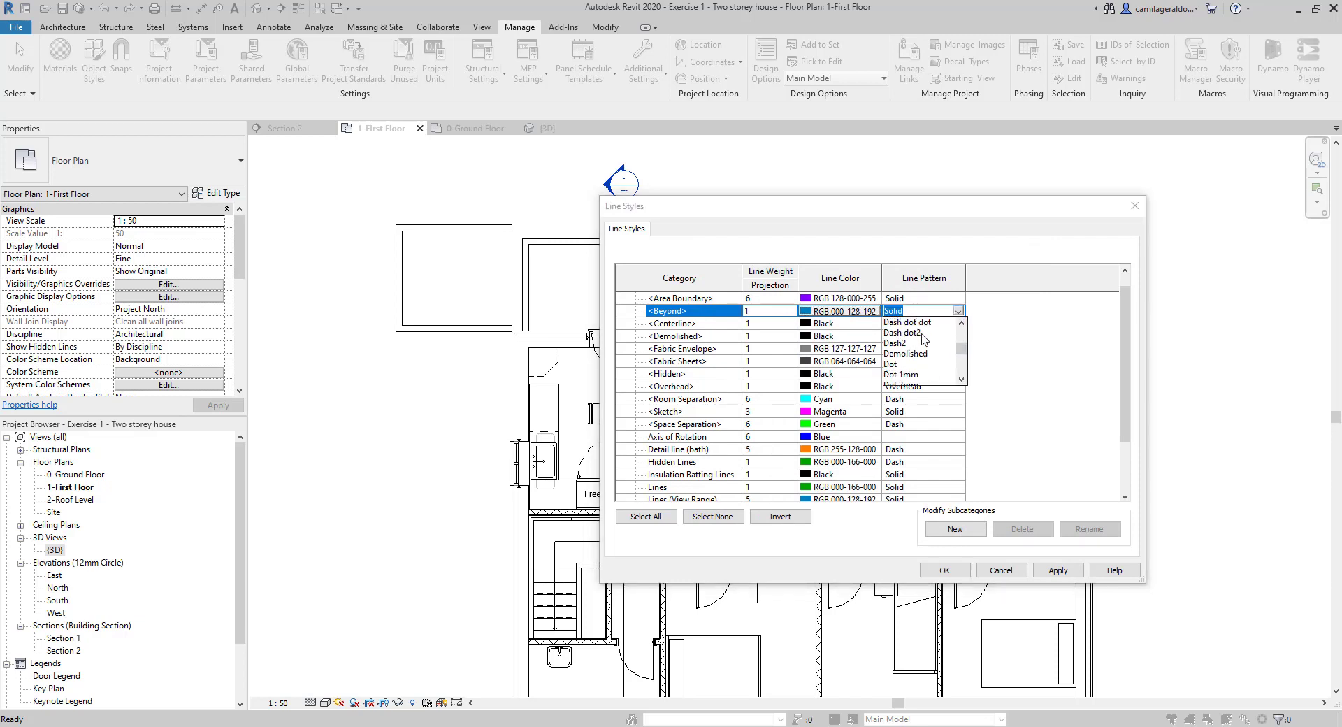
left_click(923, 333)
left_click(1068, 571)
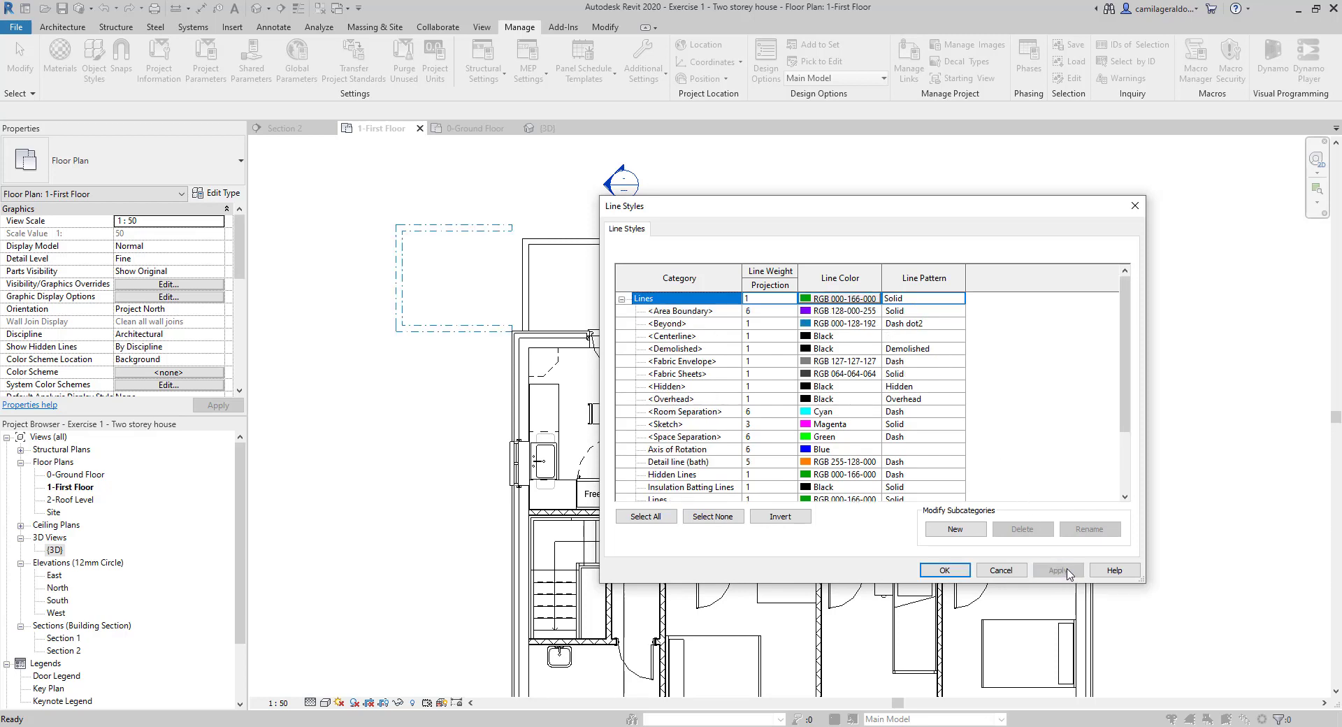
Set the <Beyond> line style to a Solid pattern and Black colour, and apply the changes.
left_click_drag(787, 201, 939, 194)
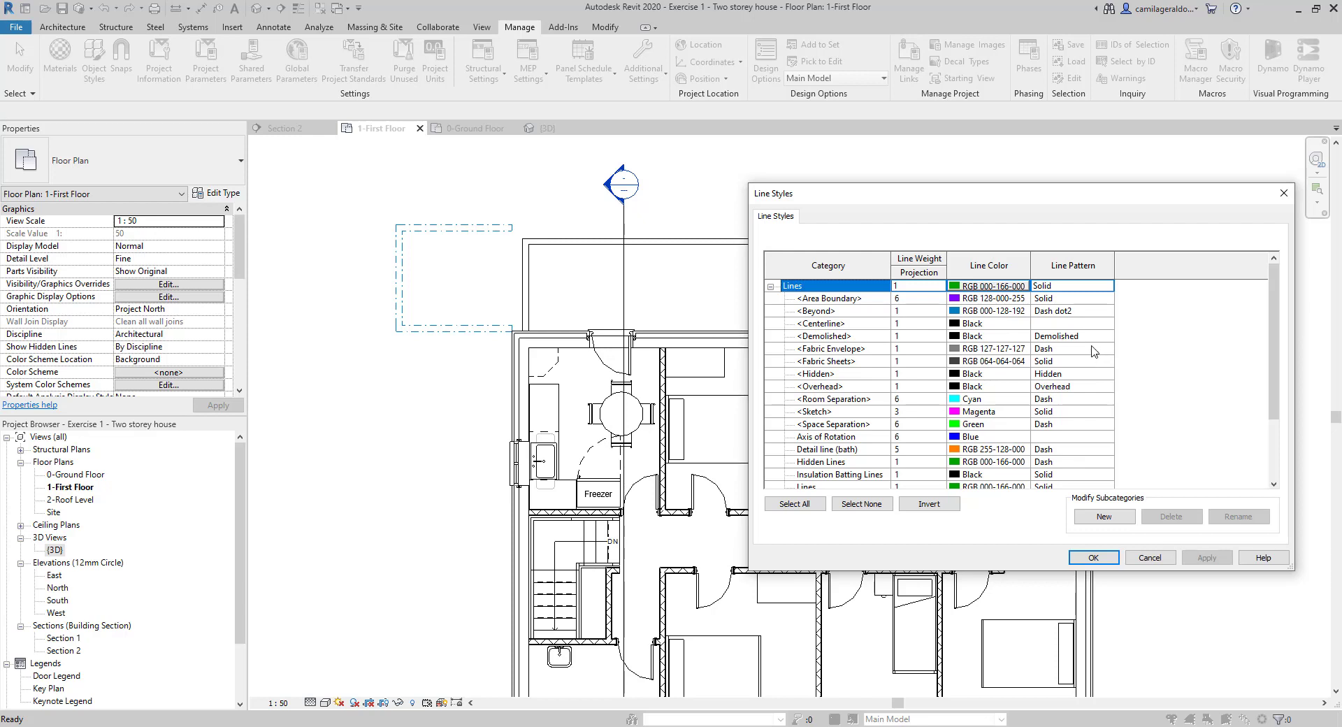
left_click(1061, 312)
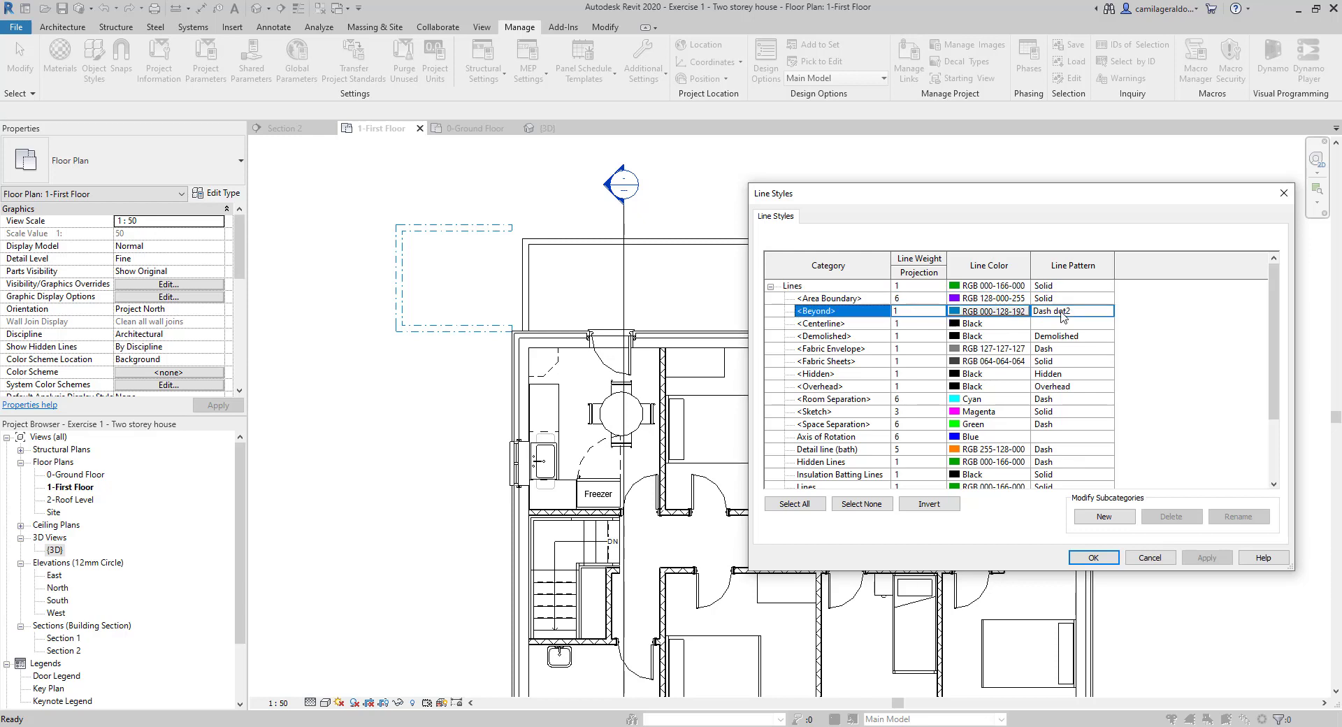
left_click(1107, 311)
left_click(1107, 311)
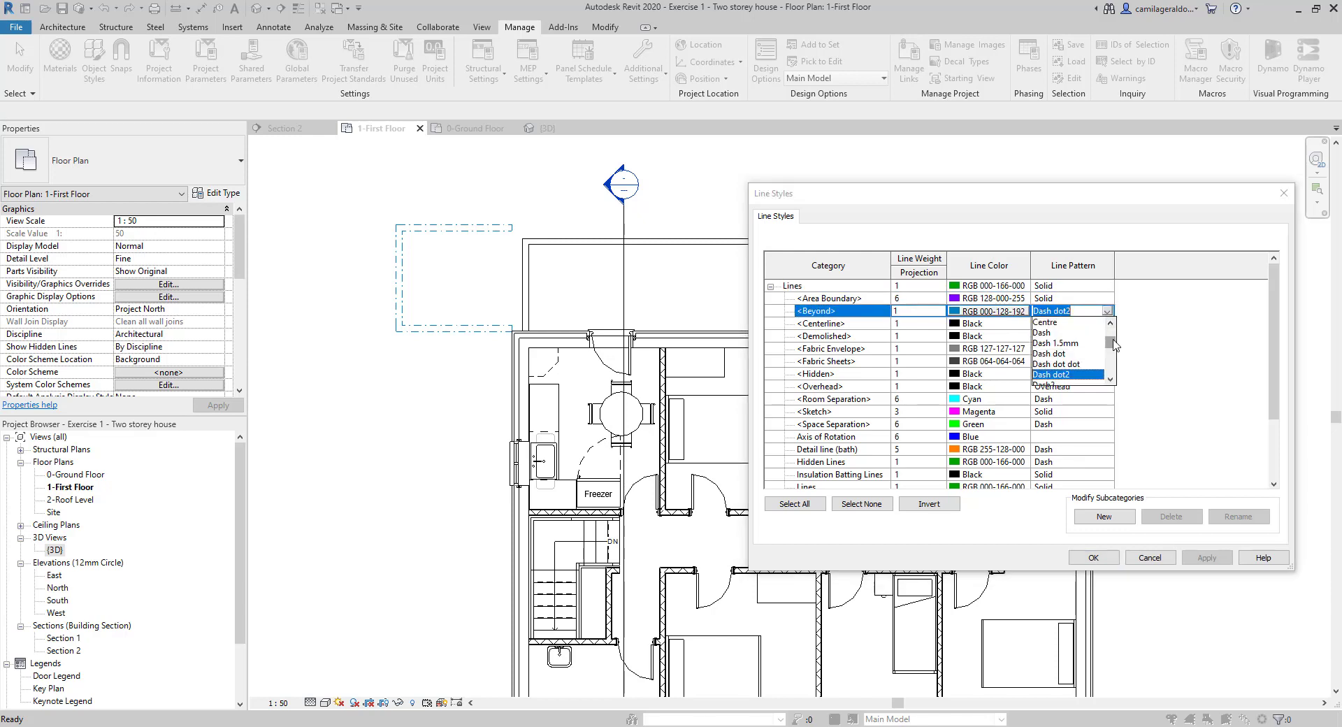
scroll(1107, 342, "up", 2)
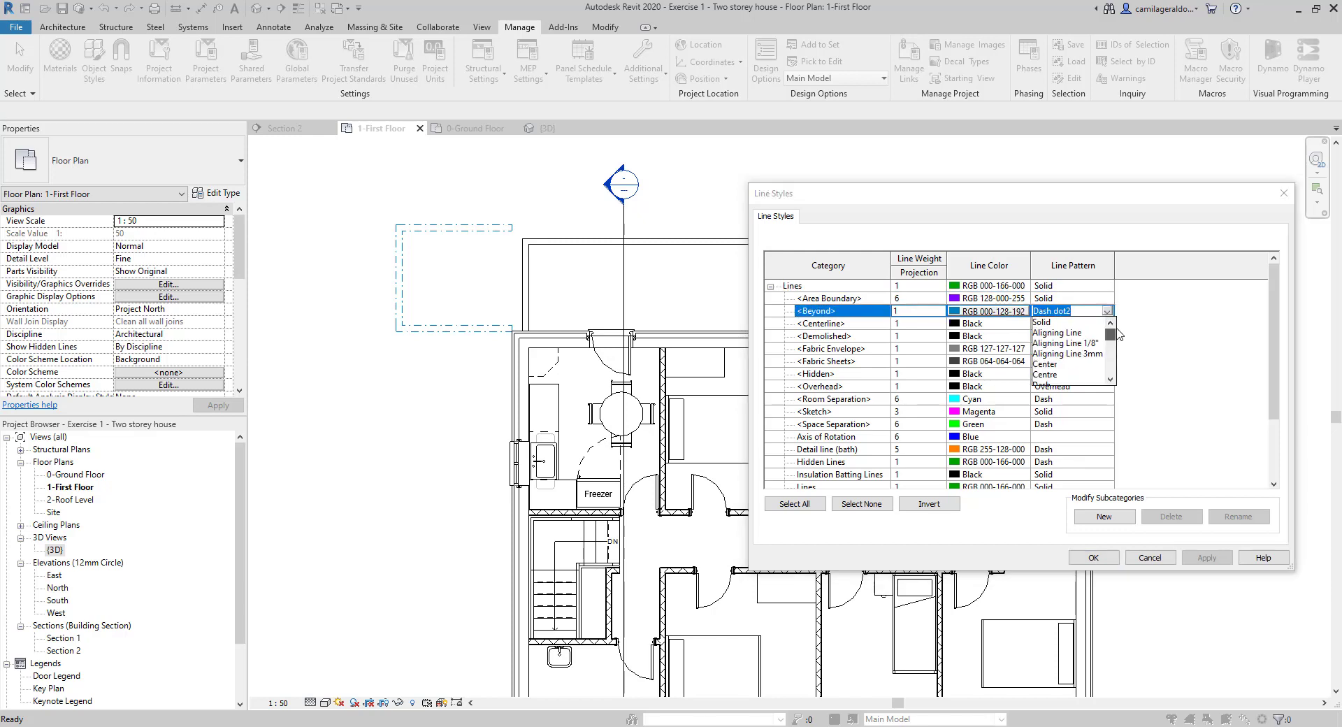
left_click(1021, 311)
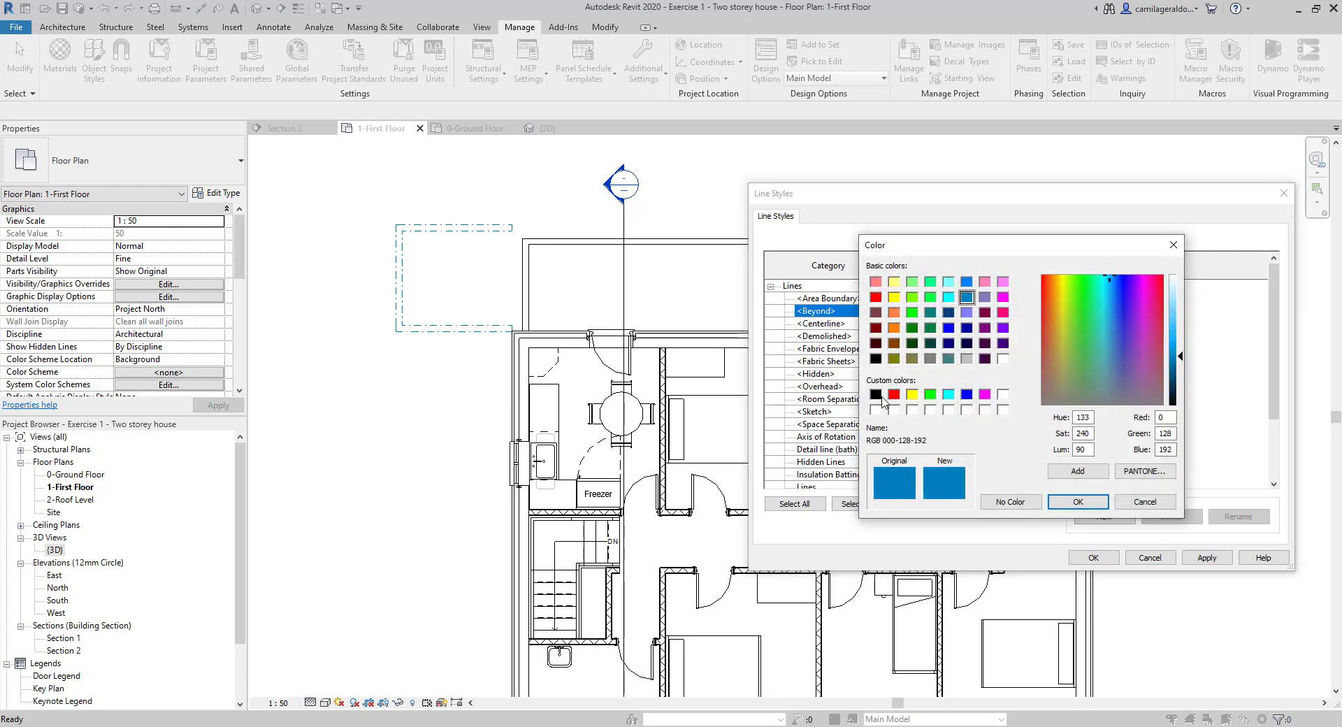
left_click(877, 395)
left_click(1077, 501)
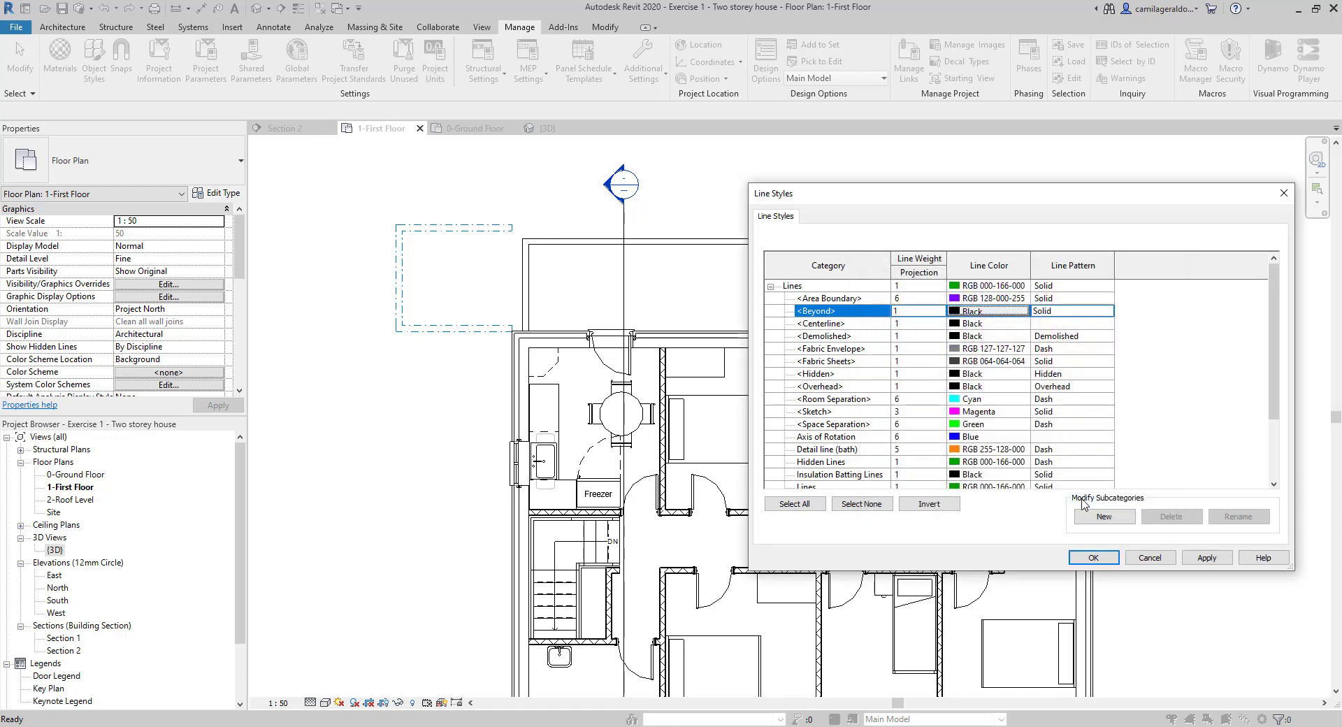
left_click(1207, 557)
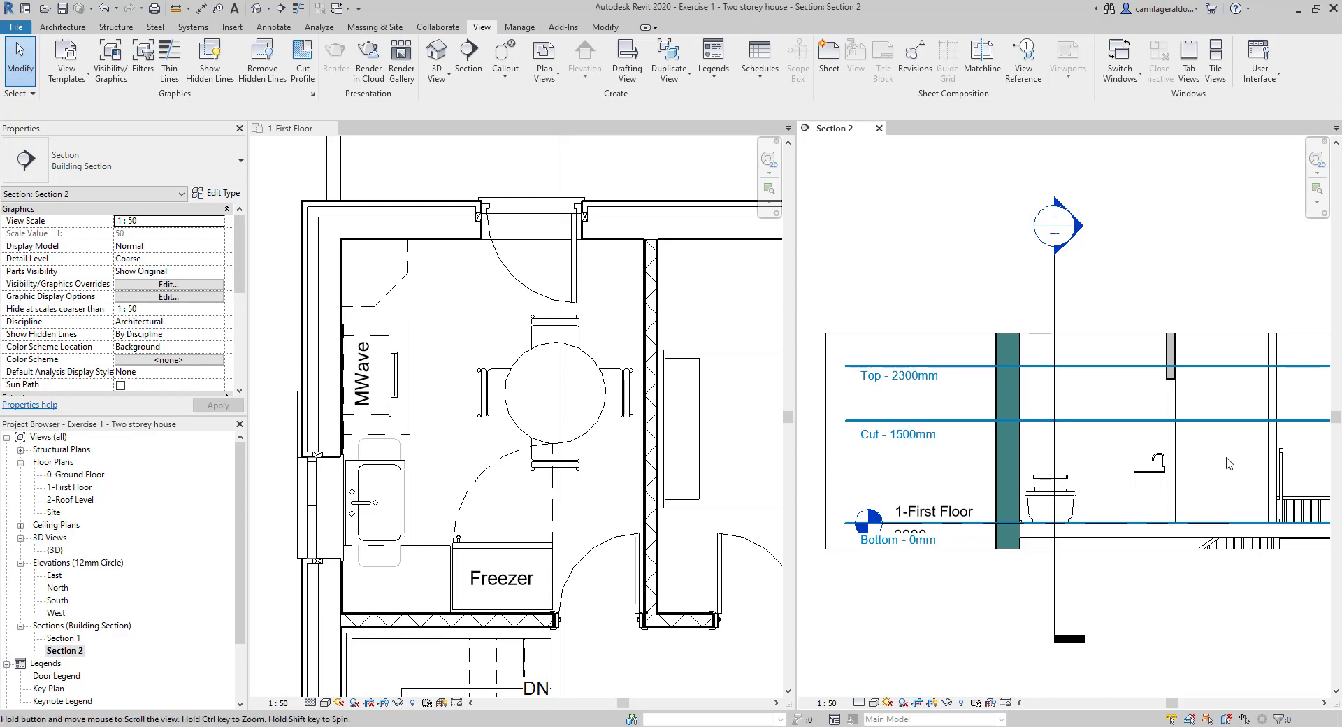
In Section 2, raise the built-in microwave above the cut plane to an elevation of 1698.6 from 1-First Floor.
middle_click_drag(1227, 461, 801, 476)
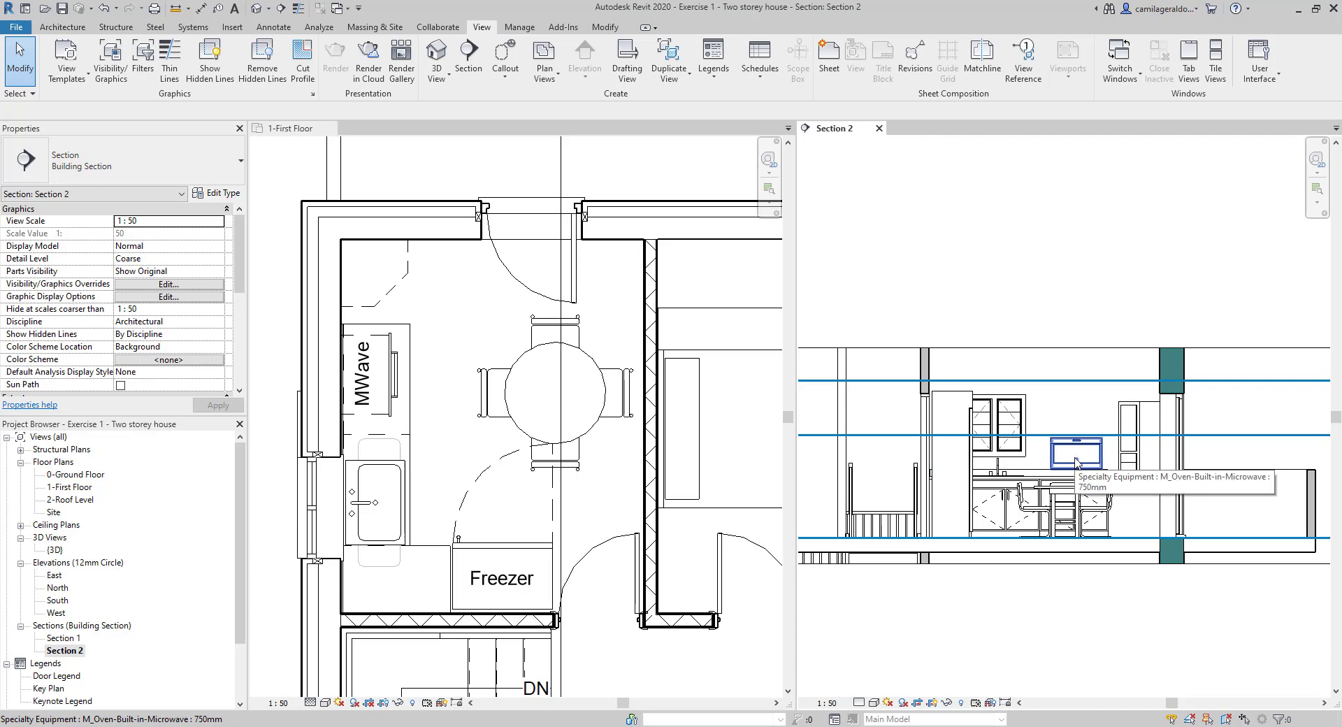
scroll(1112, 455, "up", 3)
left_click(1087, 455)
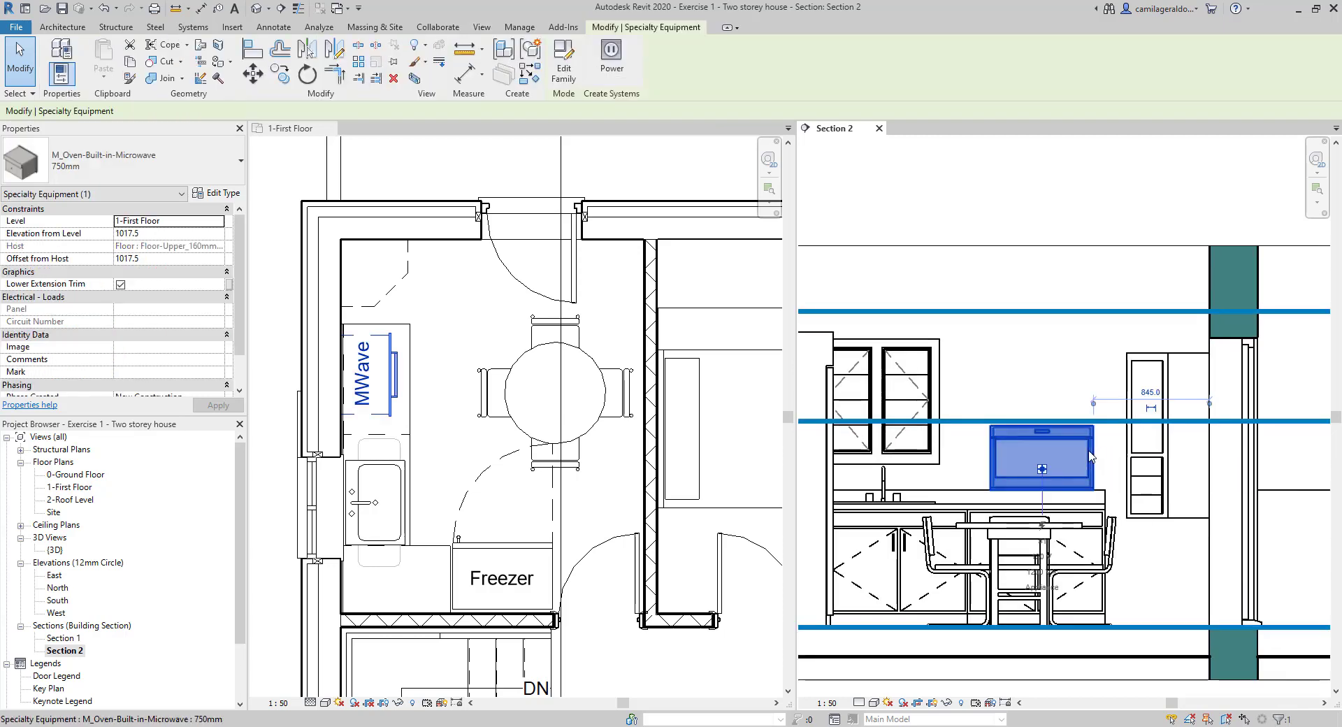
left_click_drag(1085, 455, 1087, 408)
key("Up")
key("Up")
key("Up")
key("Up")
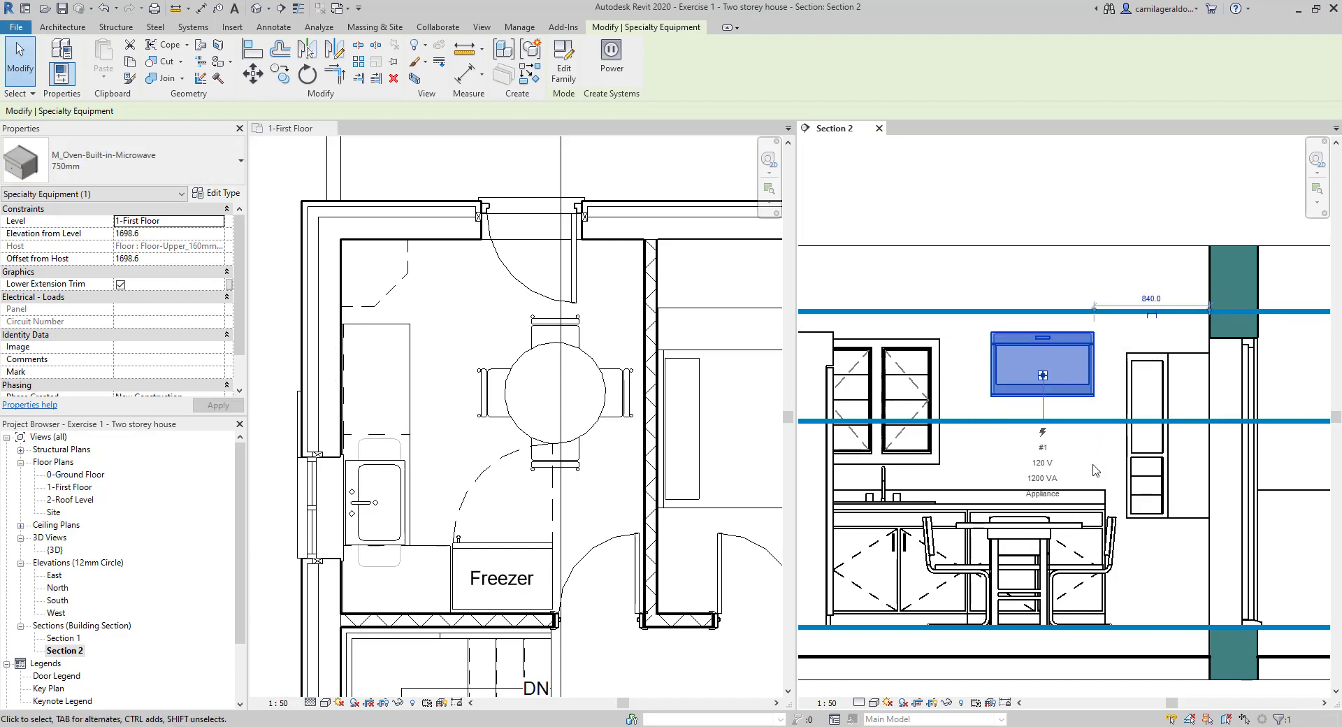
Lower the microwave to an elevation of 1498.6 so its base meets the cut plane, and clear the selection.
key("Down")
key("Down")
key("Down")
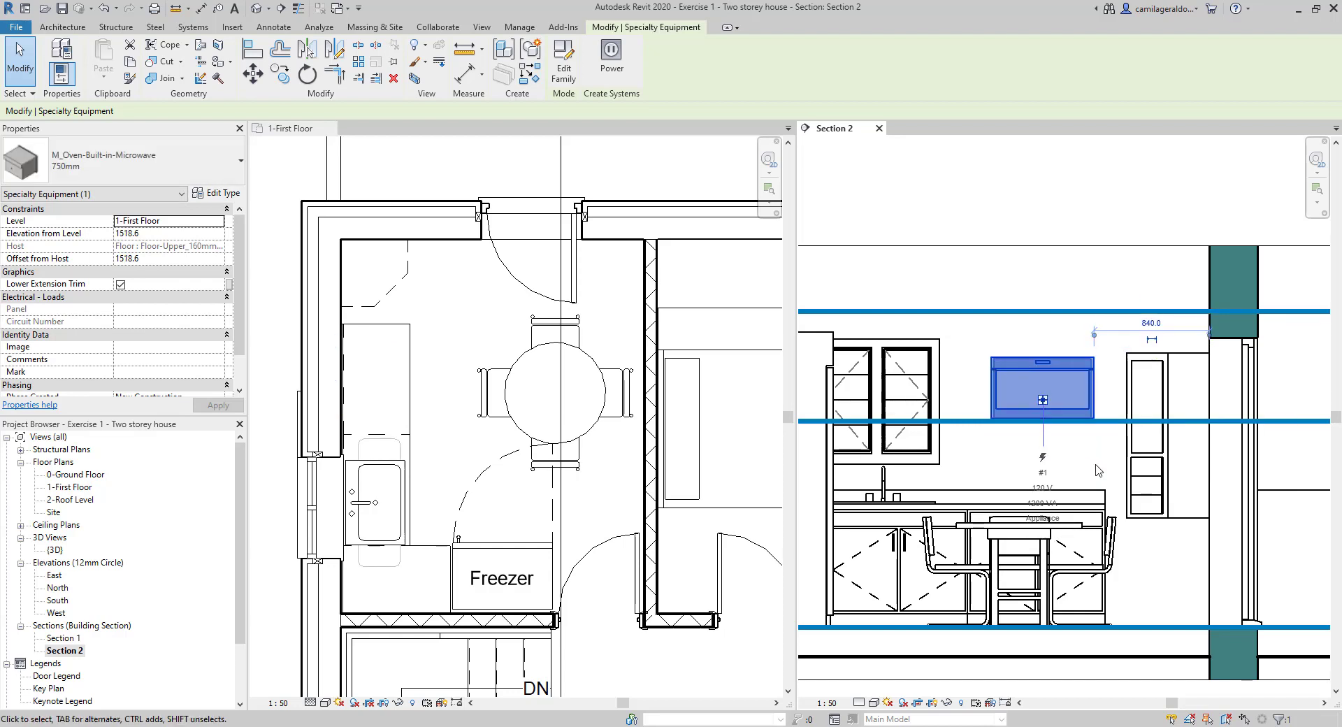
key("Down")
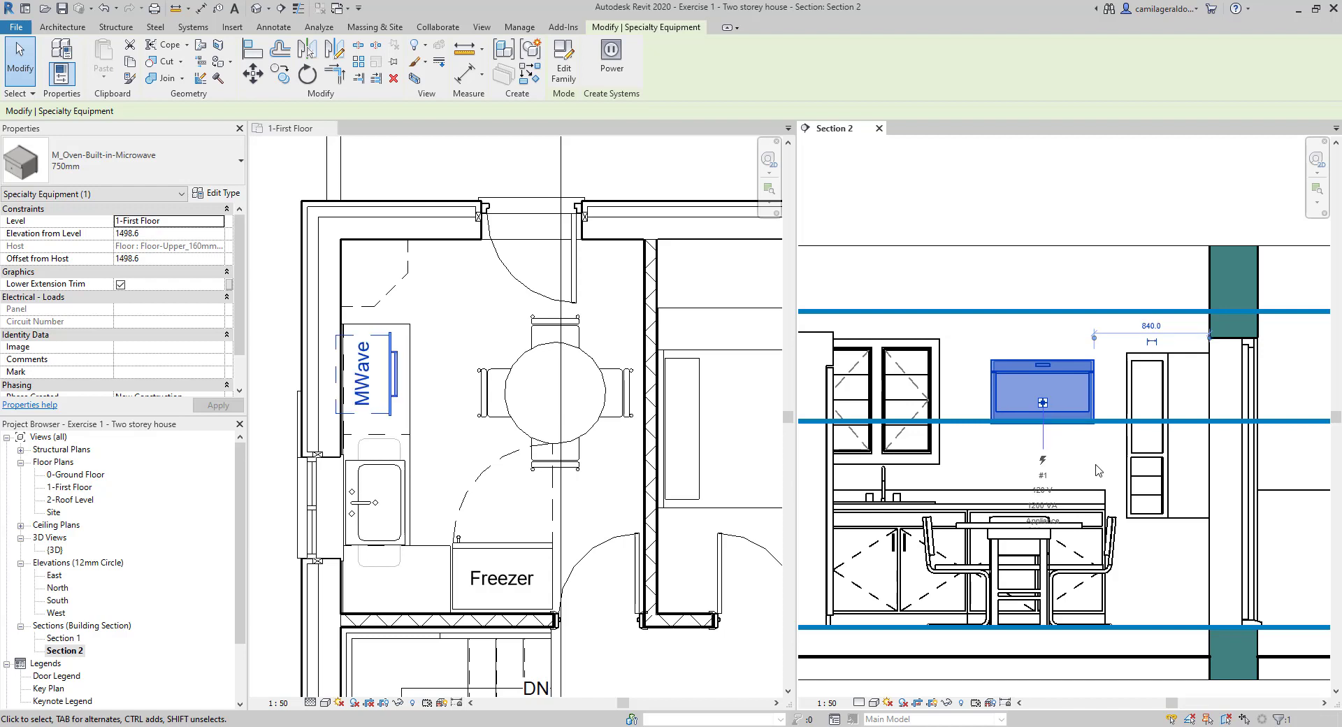
key("Escape")
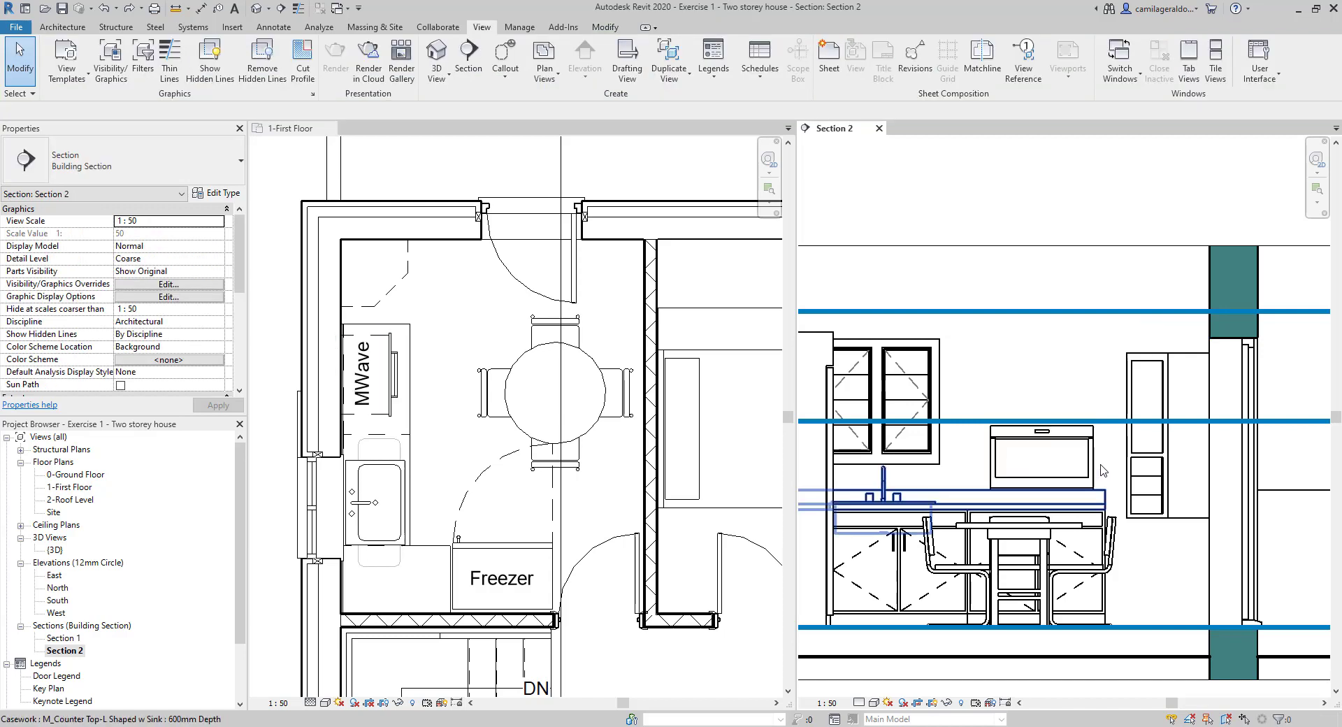
Move the tall corner upper cabinet in Section 2 upward, above the cut plane.
left_click(1157, 517)
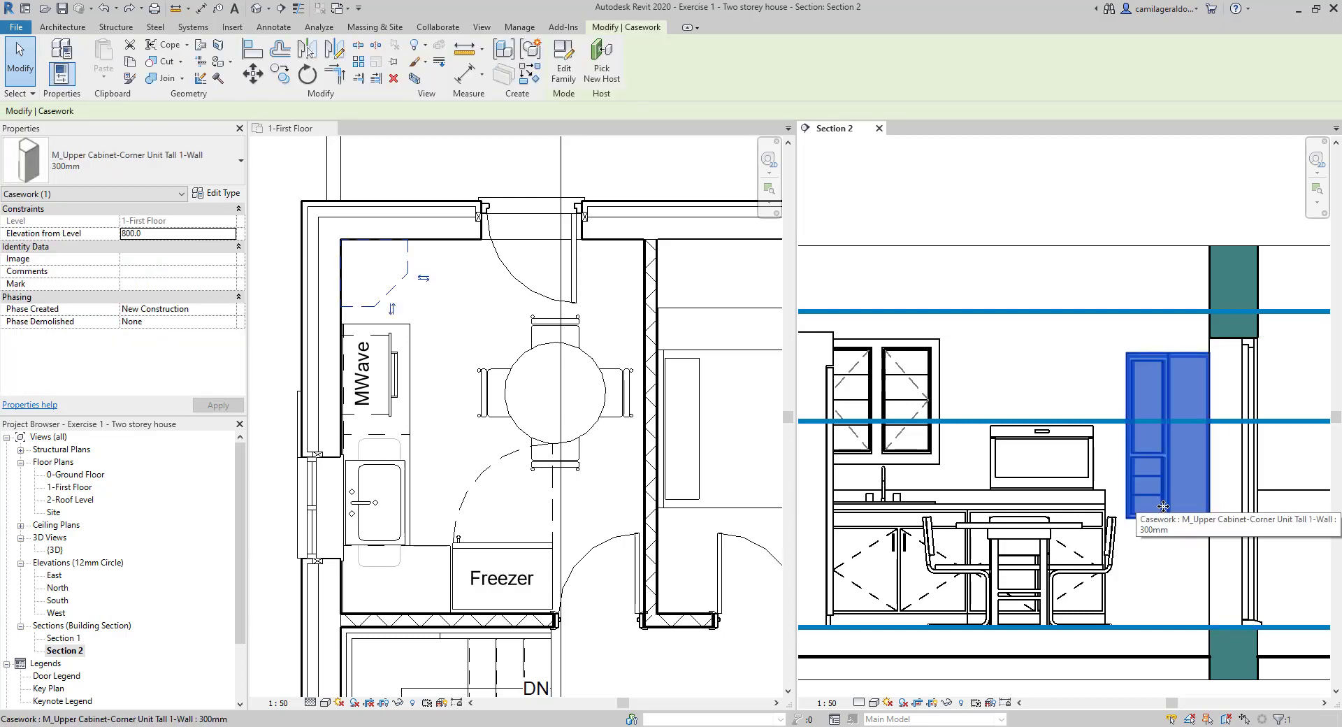
left_click_drag(1163, 506, 1162, 287)
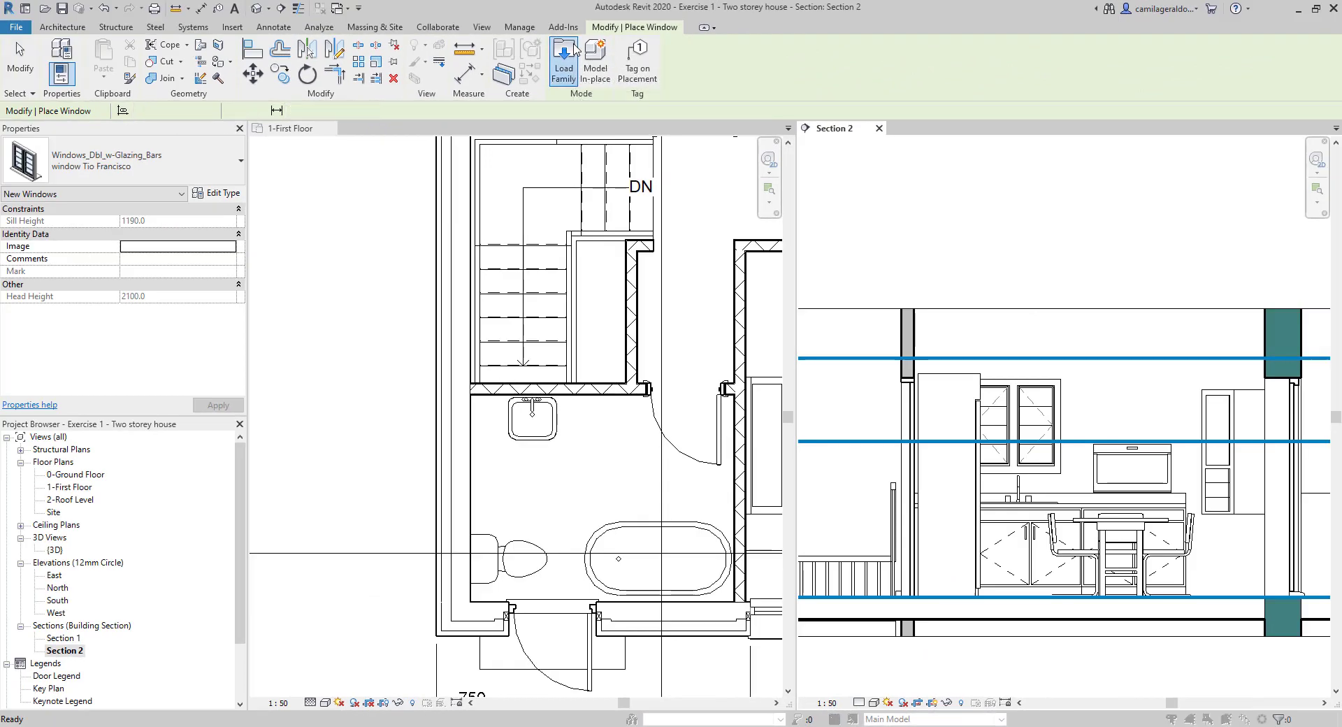
Load the M_Window-Double-Hung-Arch-Head family and place a 600 x 1200mm window in the bathroom's outer wall, about 500 mm from the stair-side partition.
left_click(563, 63)
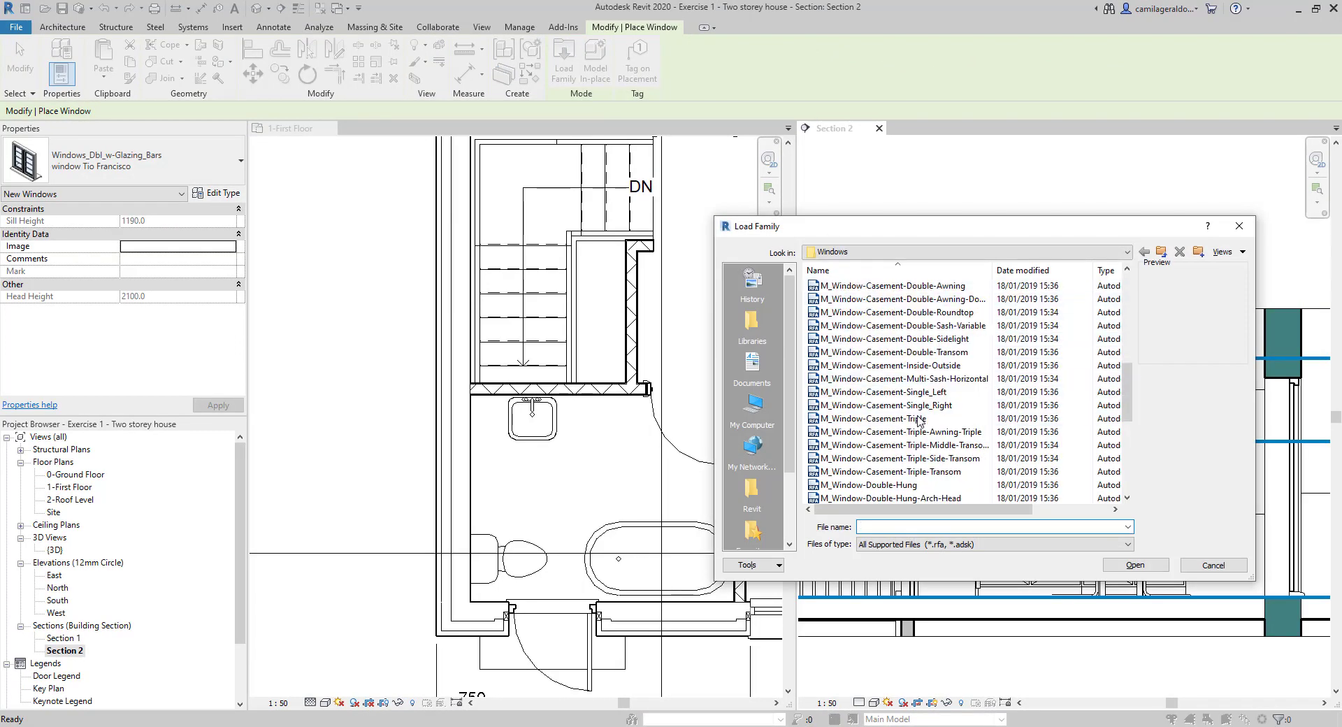
scroll(918, 420, "down", 4)
left_click(958, 339)
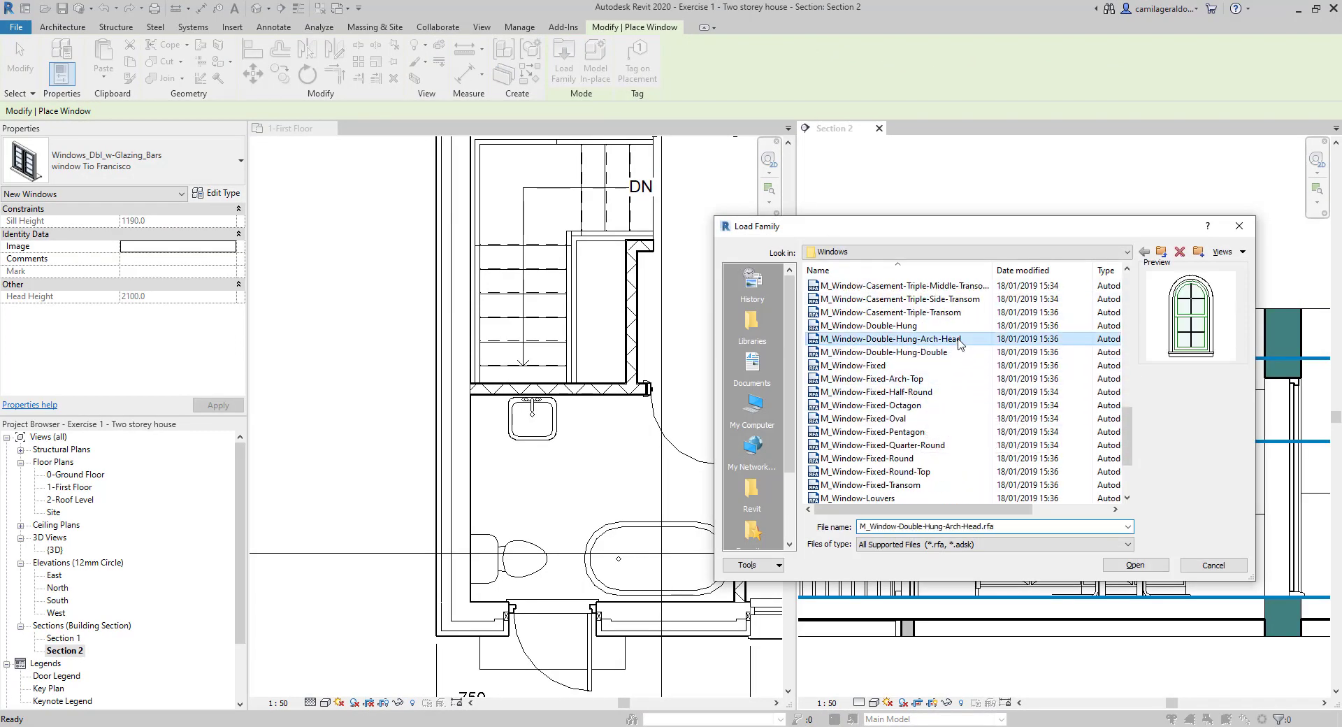
double_click(958, 339)
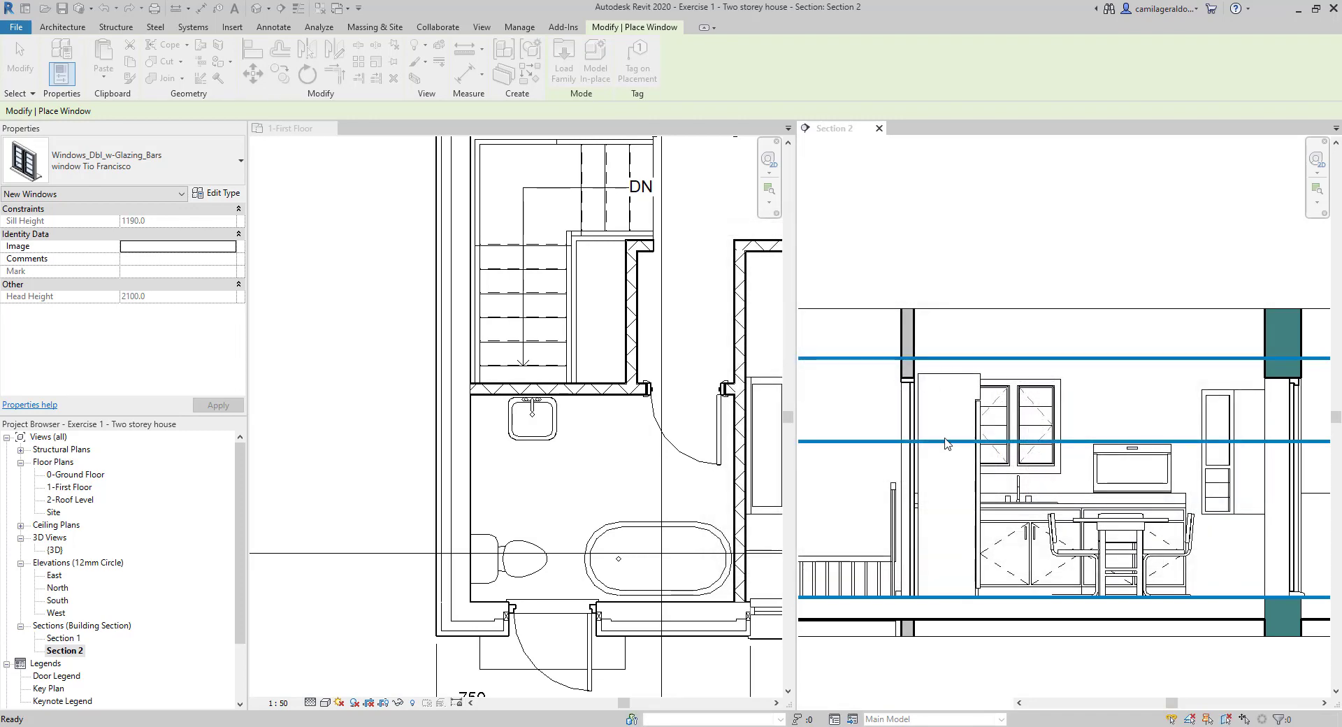
left_click(455, 466)
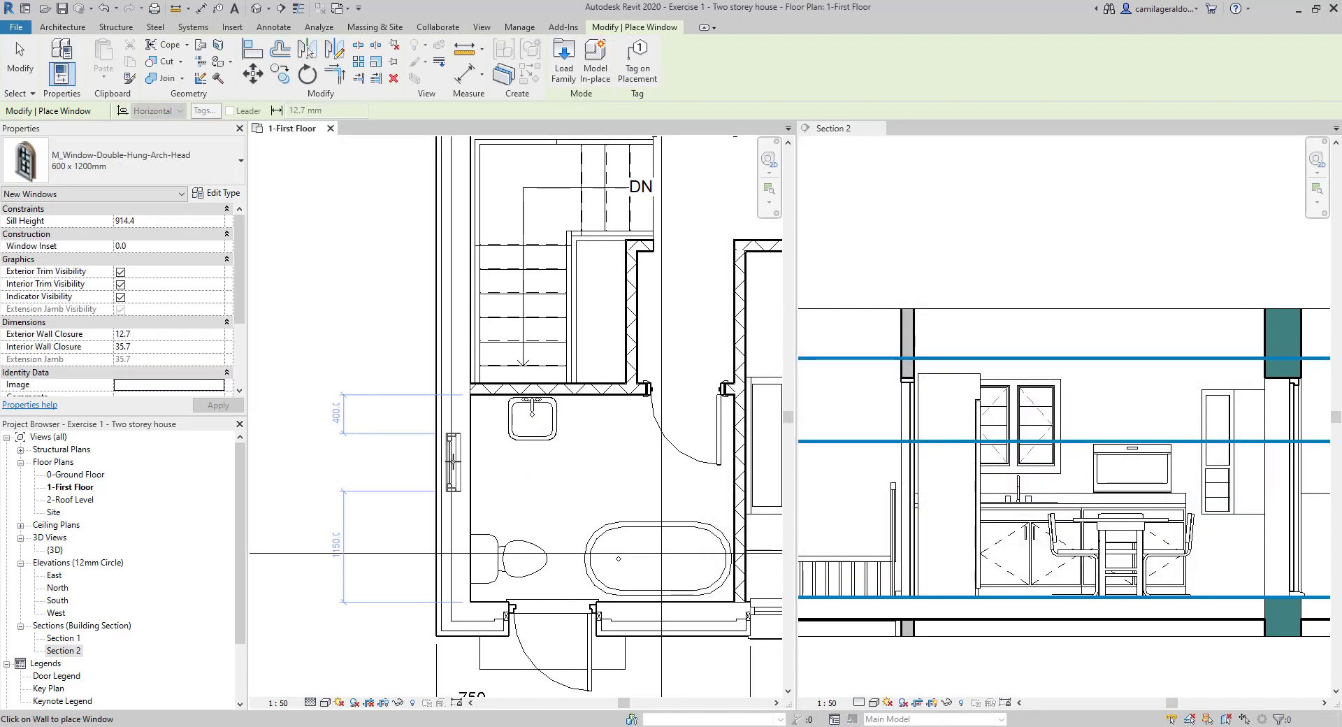
left_click(453, 473)
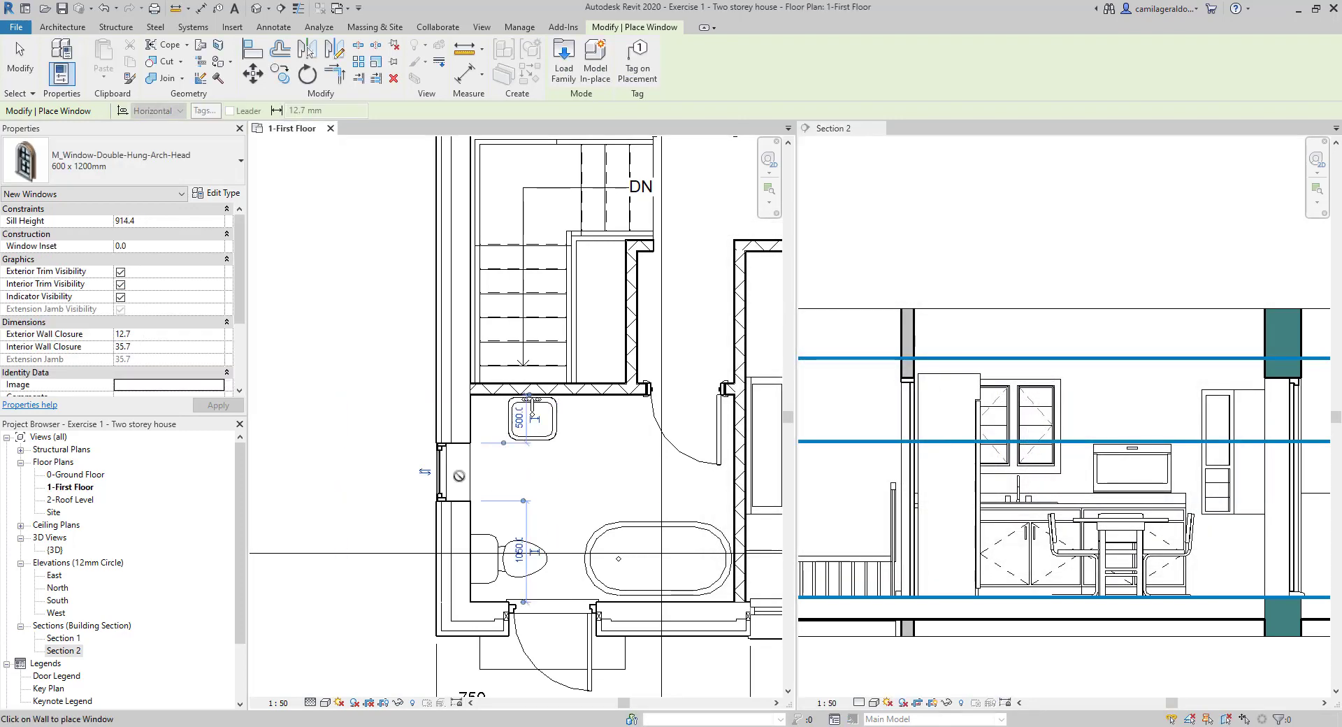
Select the arched window in Section 2 and lower it in small increments, past a sill height of 354.4.
left_click(885, 400)
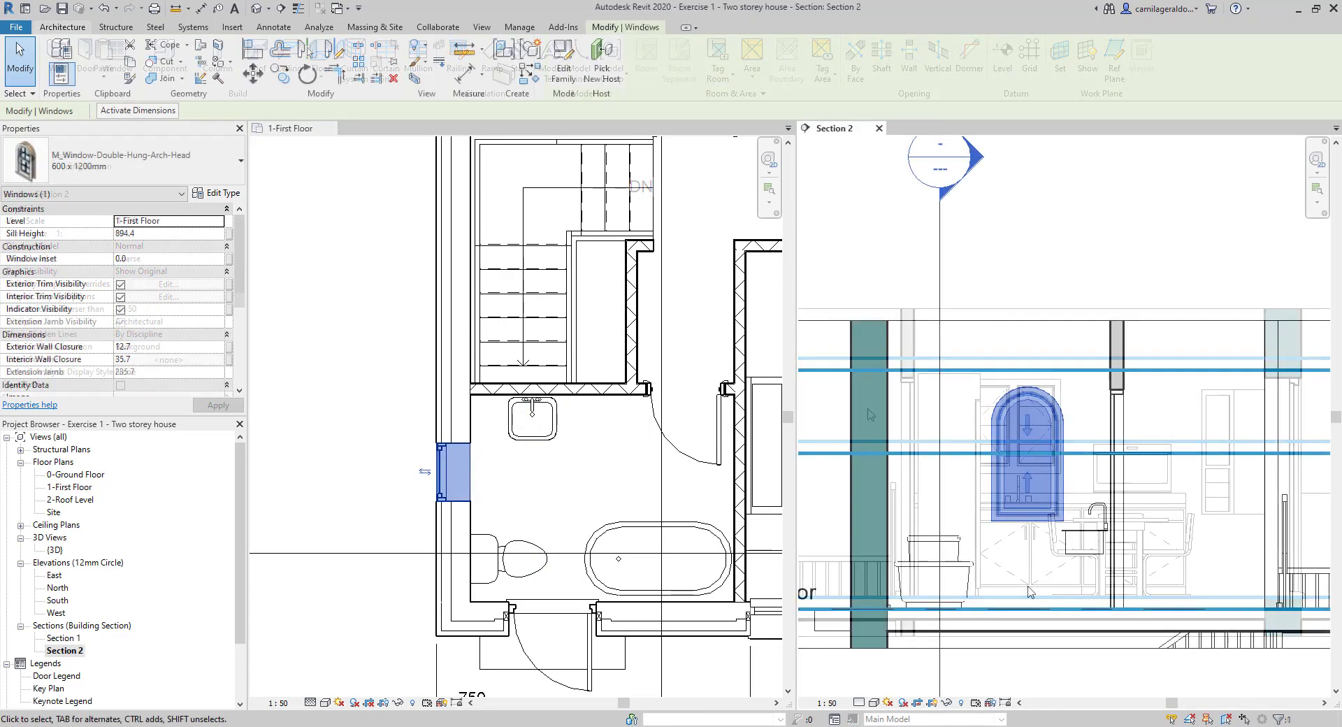
key("Down")
key("Down")
key("Down")
key("Down")
key("Down")
key("Down")
key("Down")
key("Down")
key("Down")
key("Down")
key("Down")
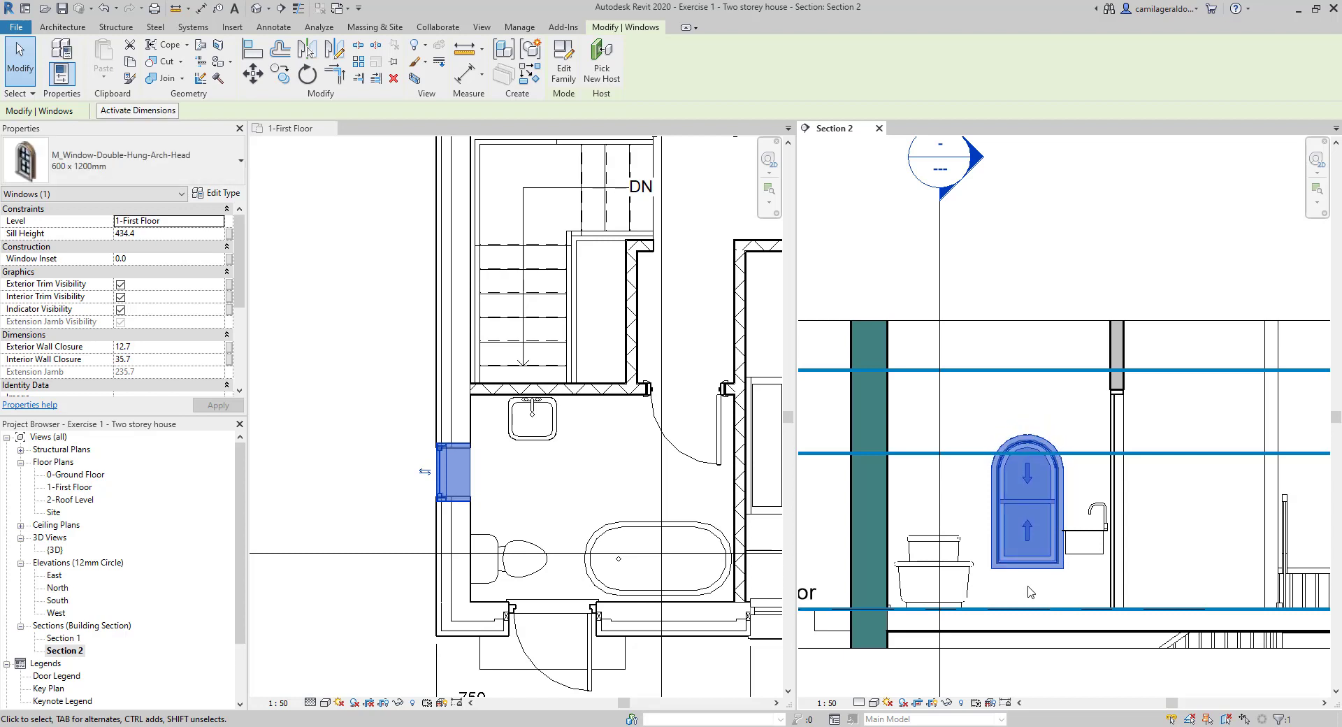
key("Down")
key("Down")
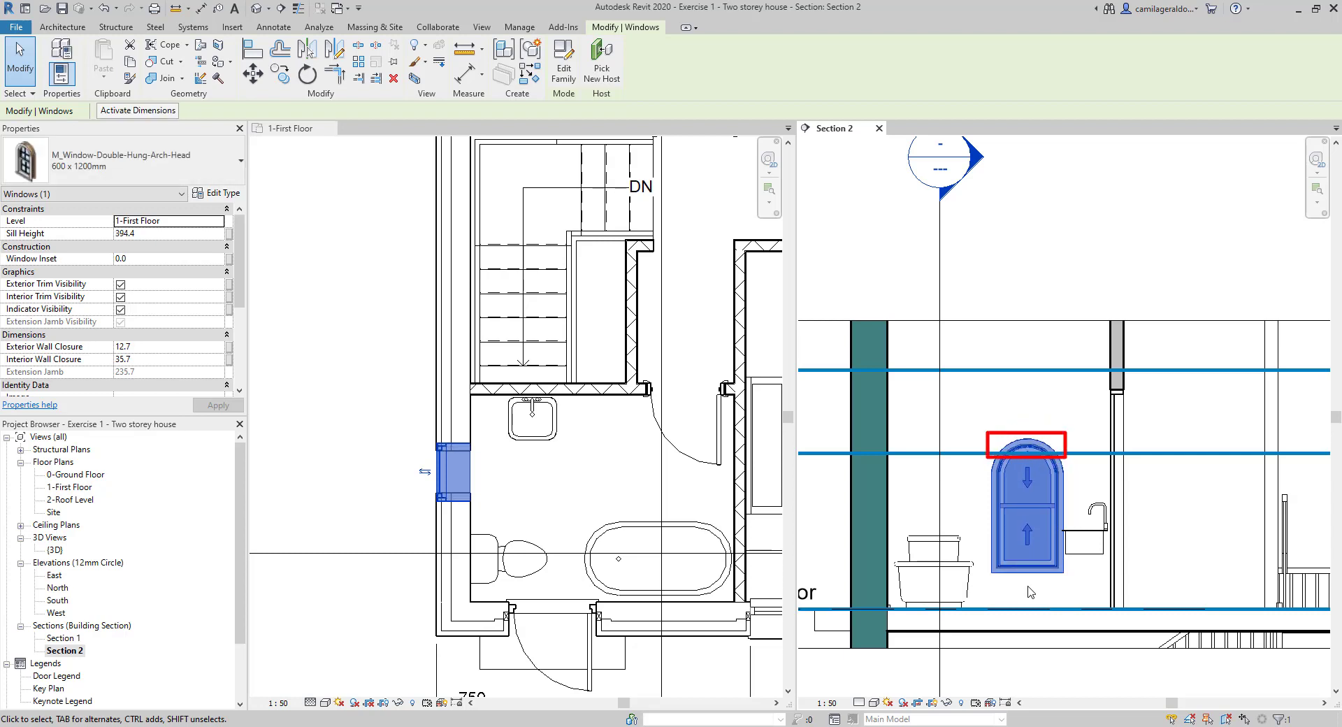
key("Down")
key("Down")
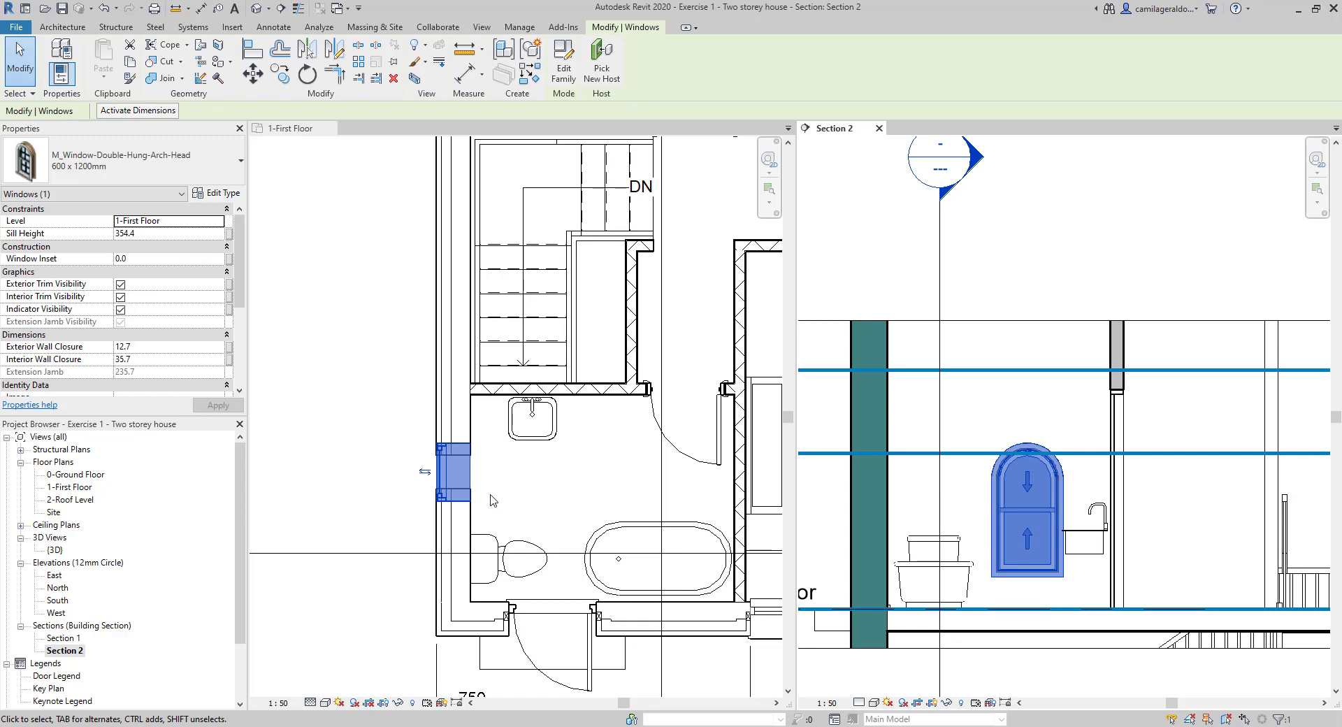
key("Down")
key("Down")
key("Down")
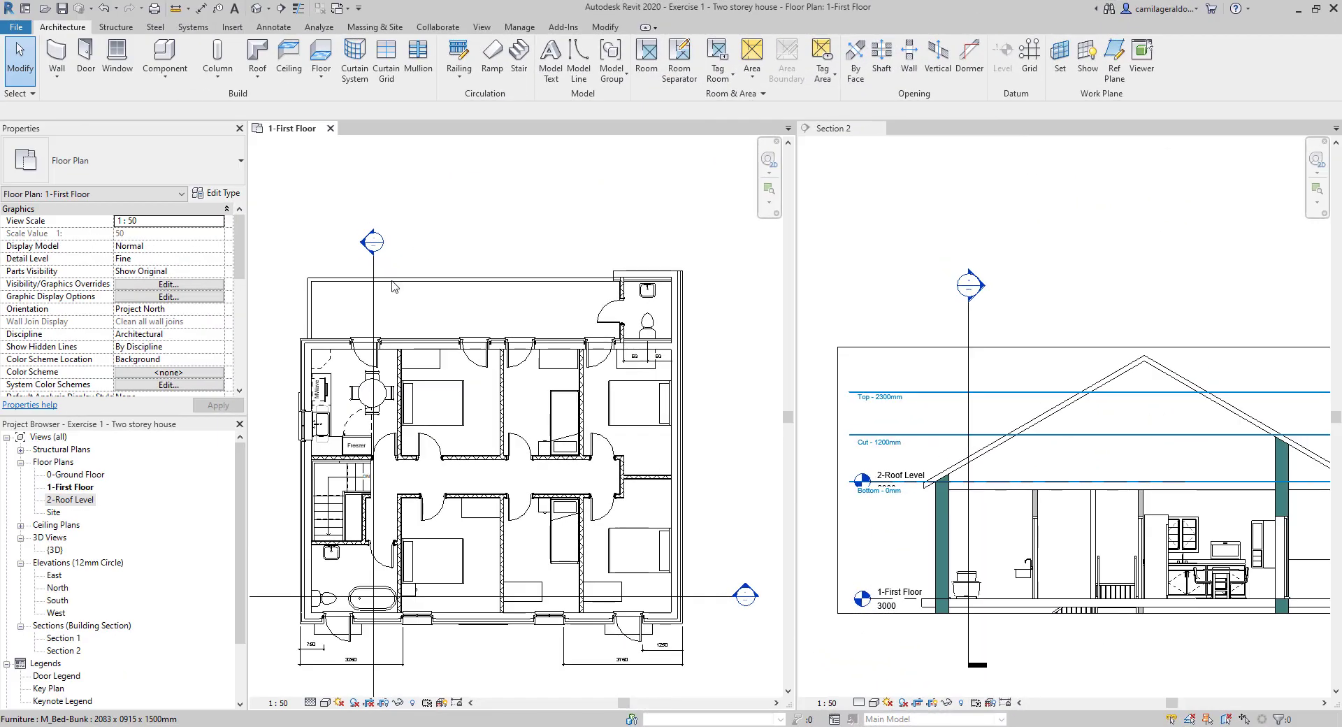
Open the 2-Roof Level floor plan and select the roof to compare its extent with Section 2, clearing the selection again.
double_click(73, 504)
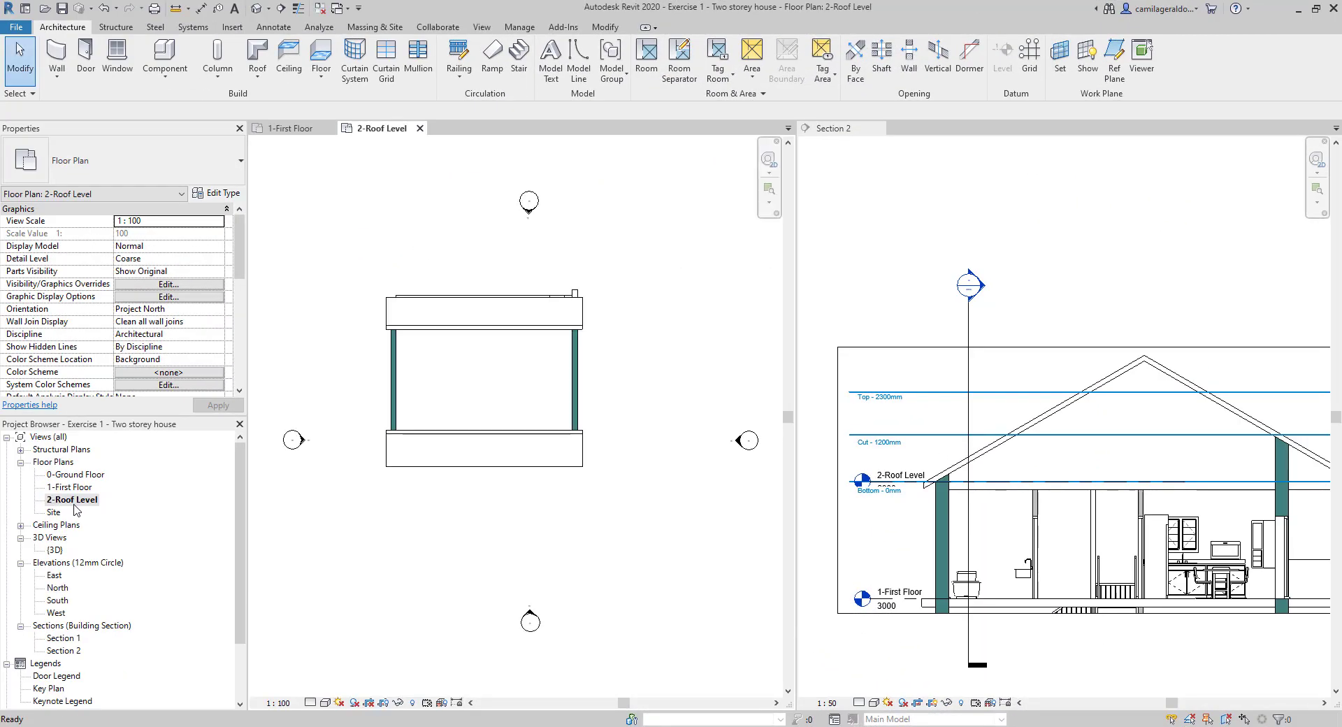
scroll(389, 334, "up", 2)
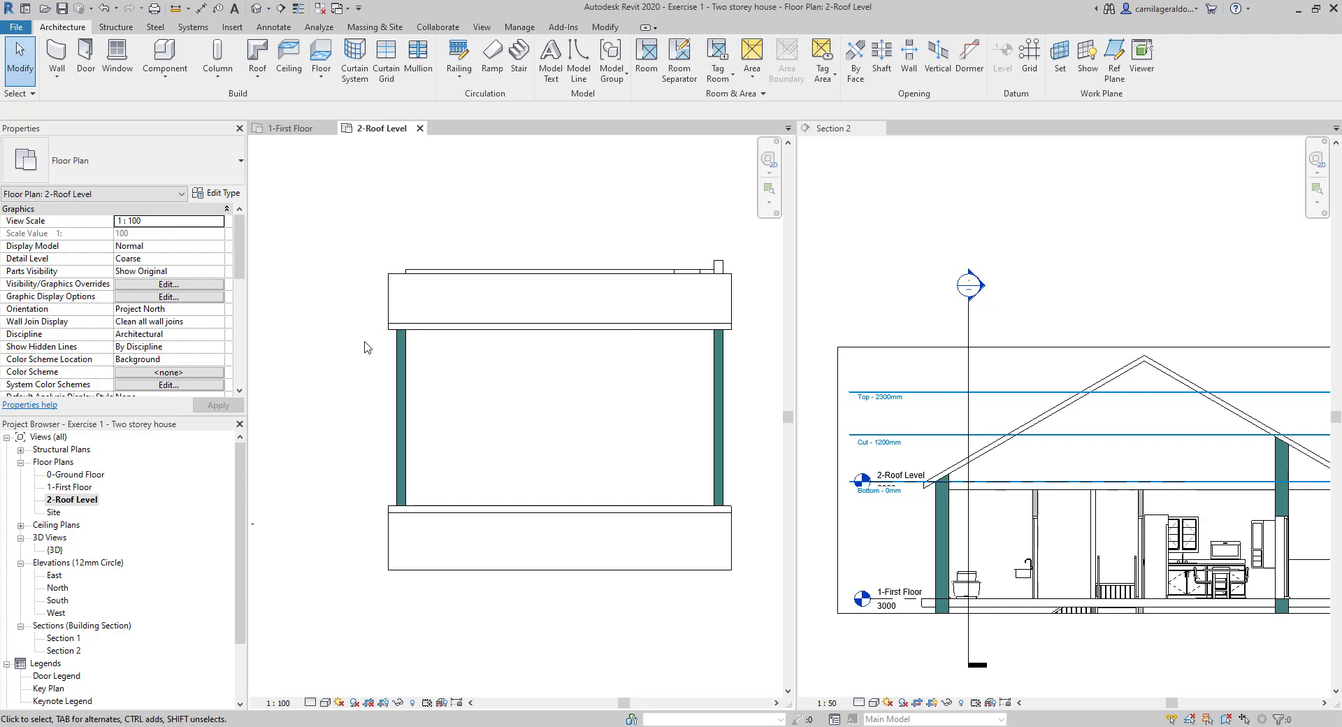
scroll(365, 350, "up", 2)
middle_click_drag(574, 417, 518, 434)
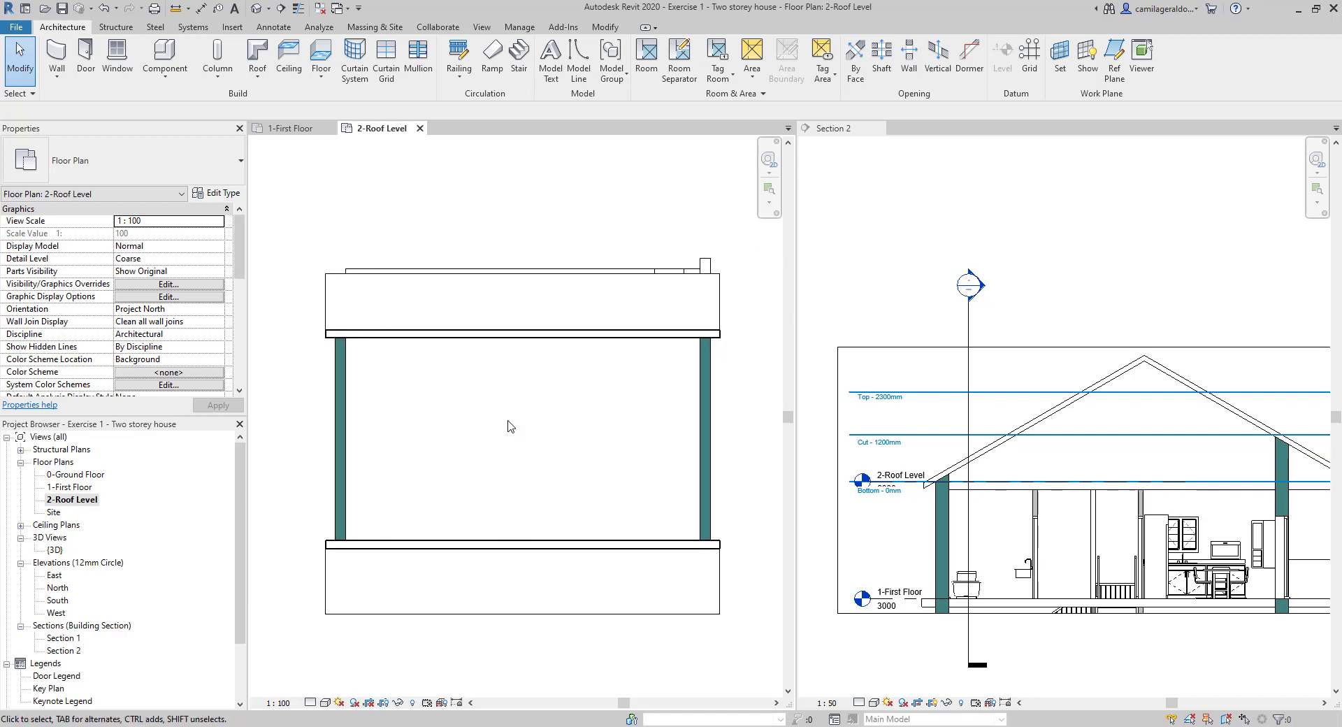
left_click(605, 334)
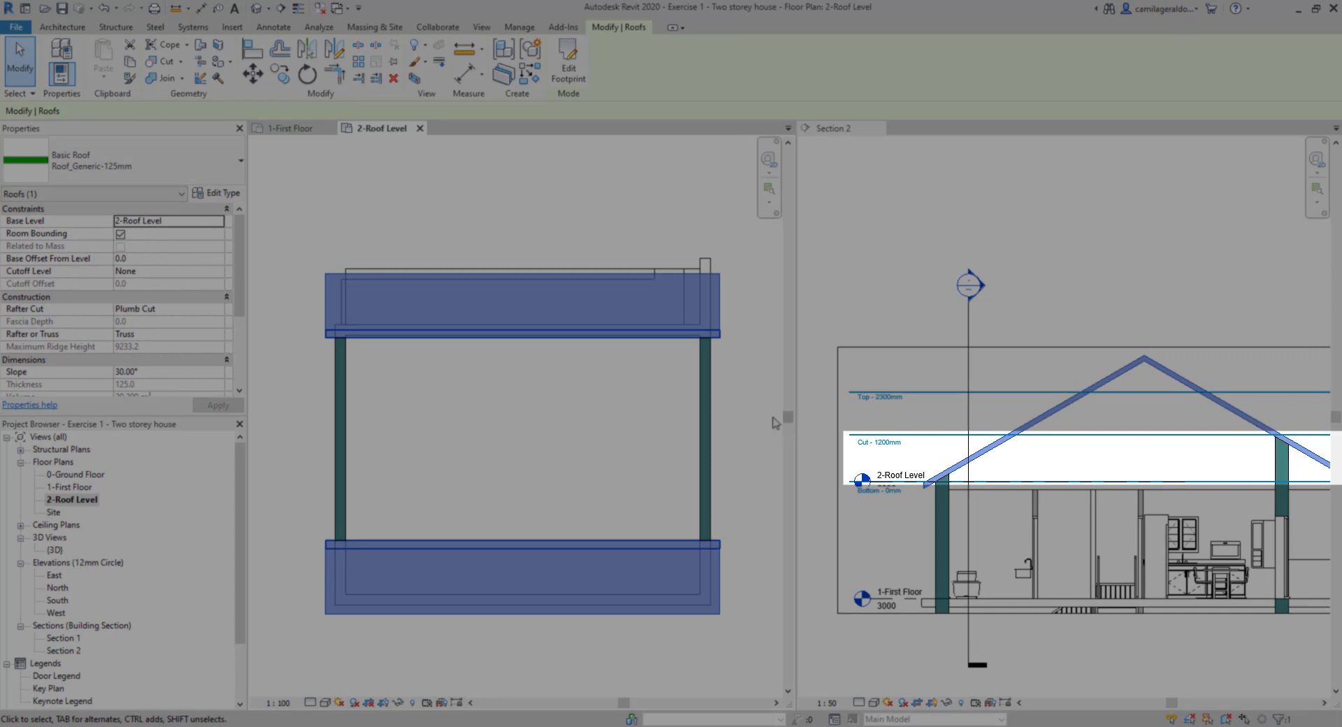
key("Escape")
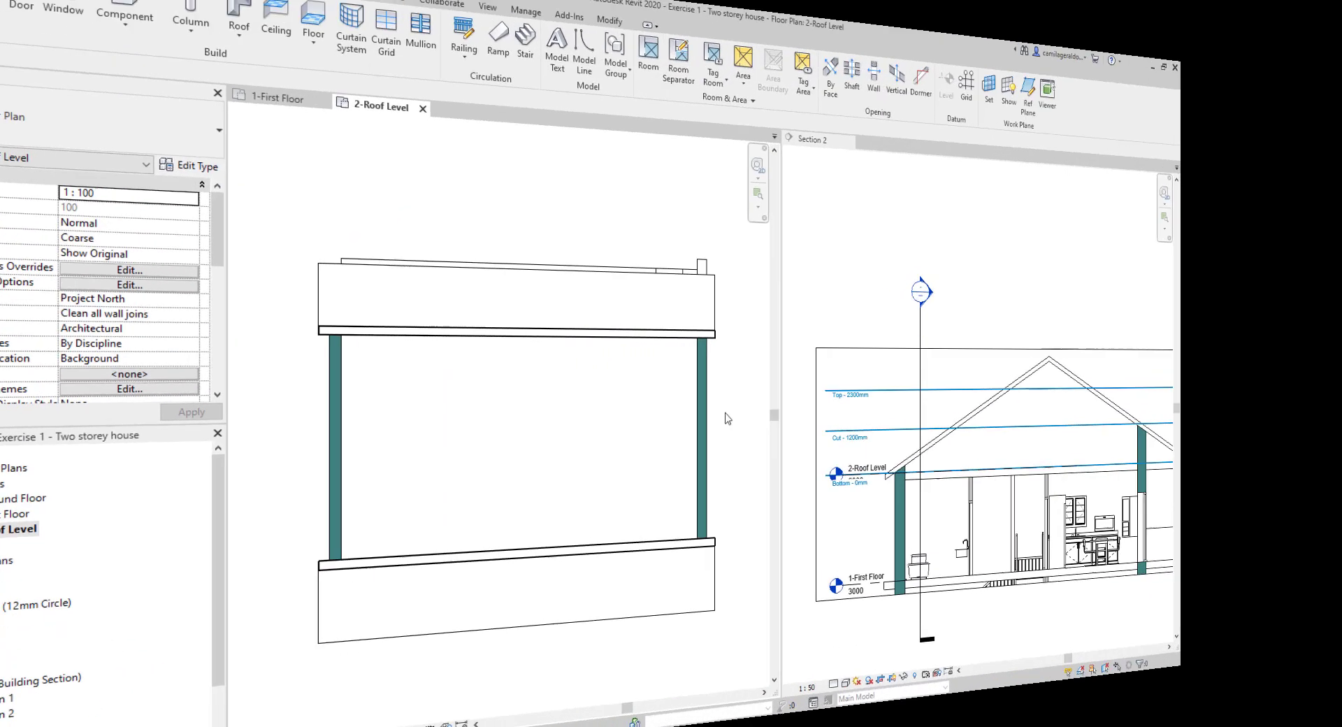
In the 2-Roof Level plan's View Range, set the cut plane offset to 2000 and apply it.
scroll(166, 337, "down", 3)
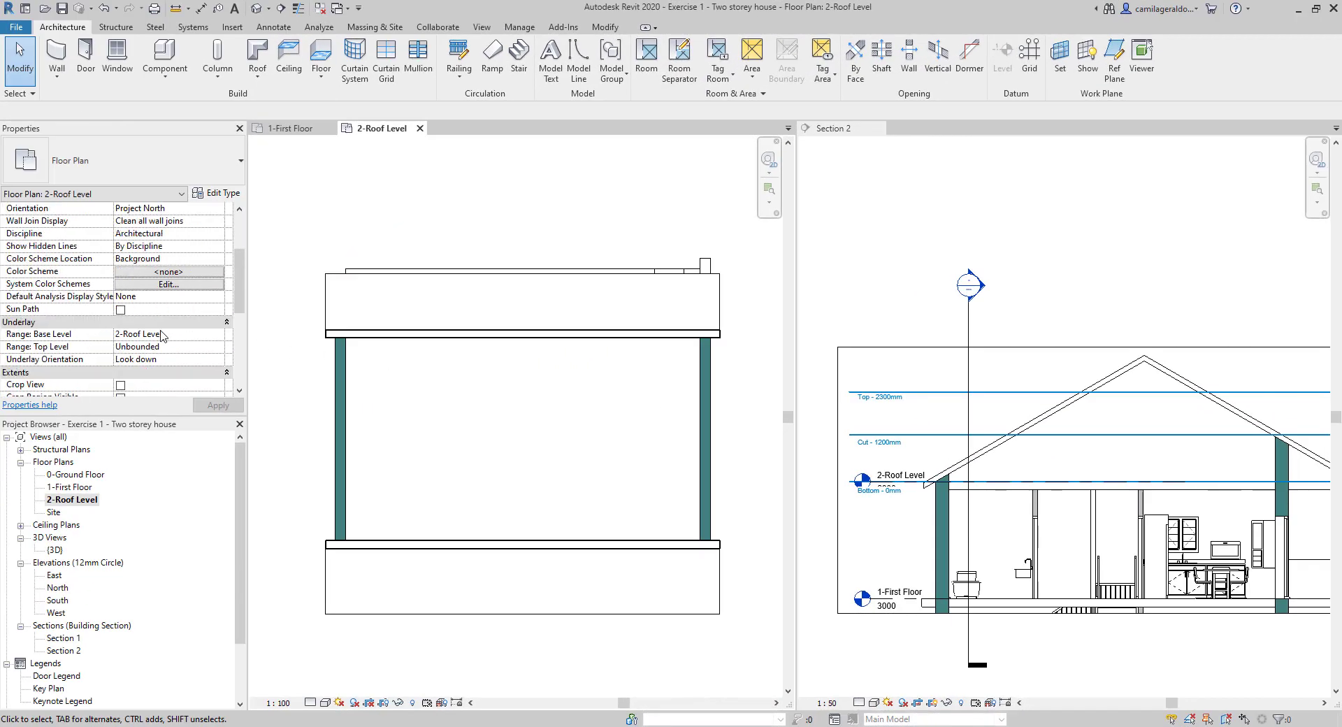
scroll(161, 337, "down", 2)
left_click(168, 348)
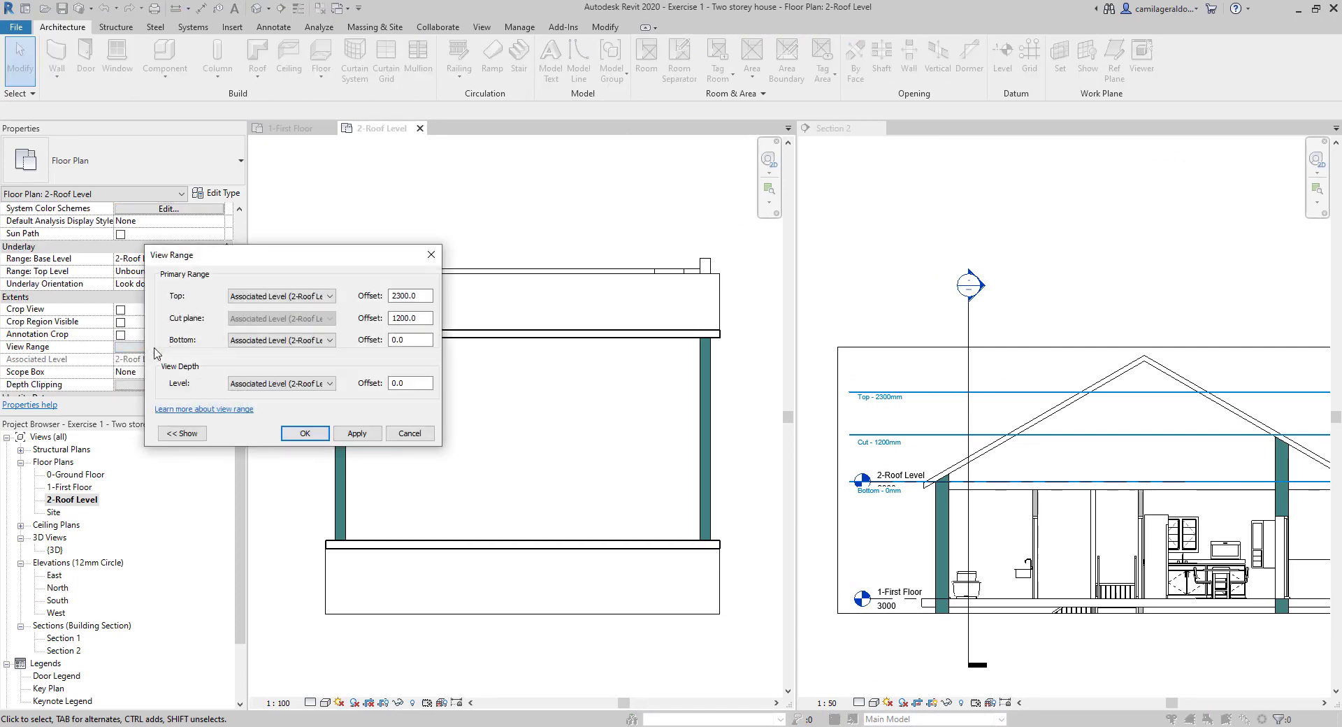
double_click(422, 318)
type("2000")
left_click(358, 434)
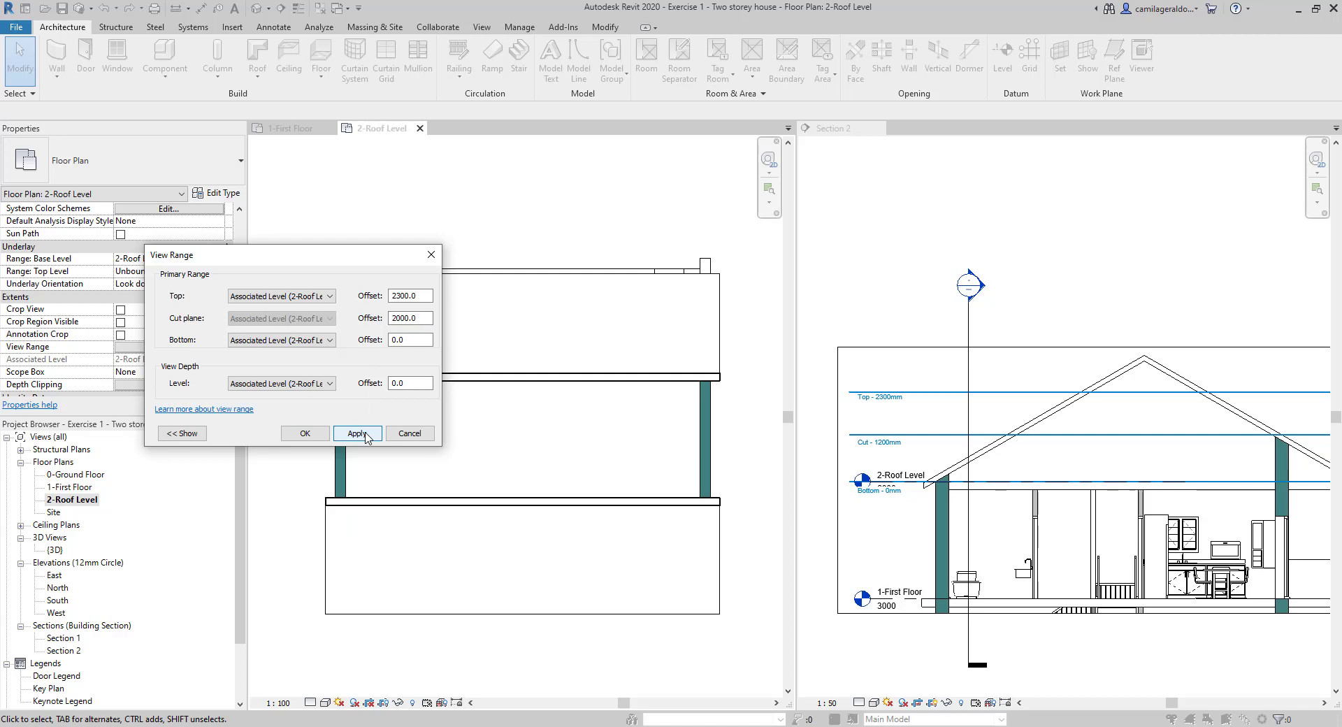
Set the View Range cut plane offset to 3500 and the top offset to 3800, and apply the change.
double_click(409, 318)
type("3500")
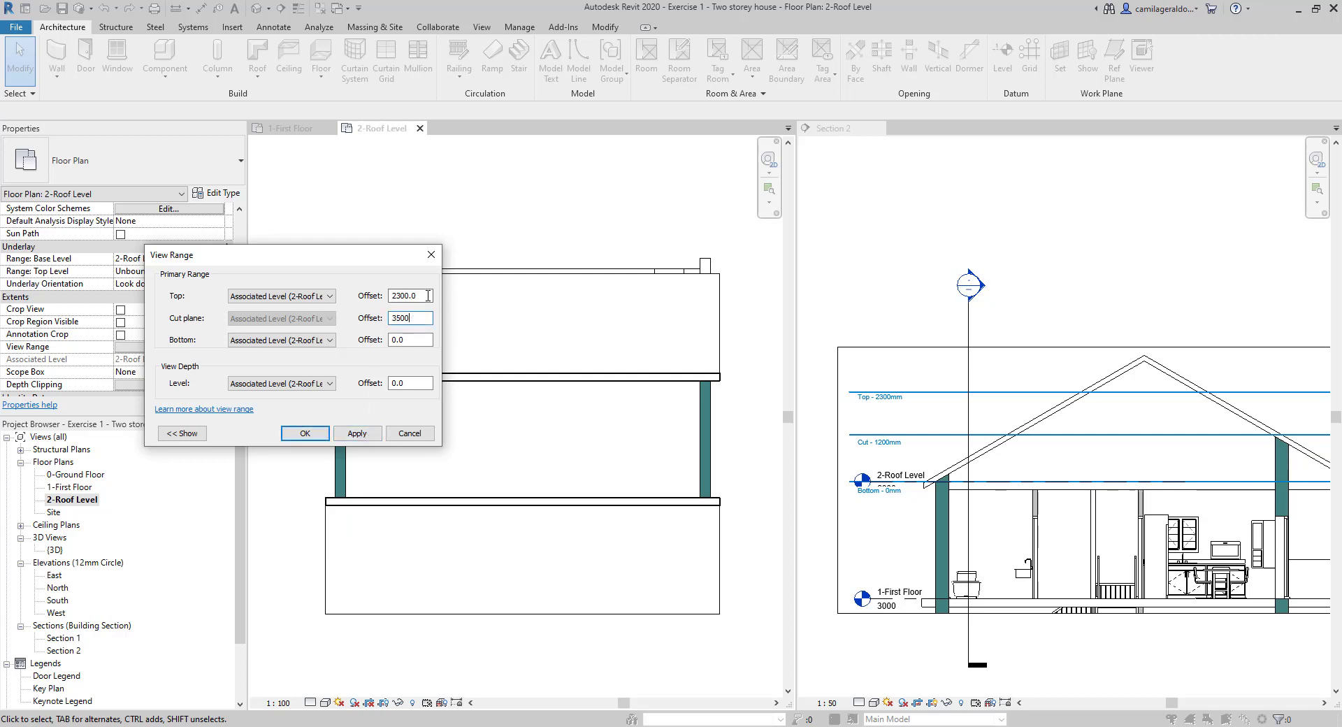
left_click(428, 296)
left_click_drag(428, 295, 351, 281)
type("3800")
left_click(356, 434)
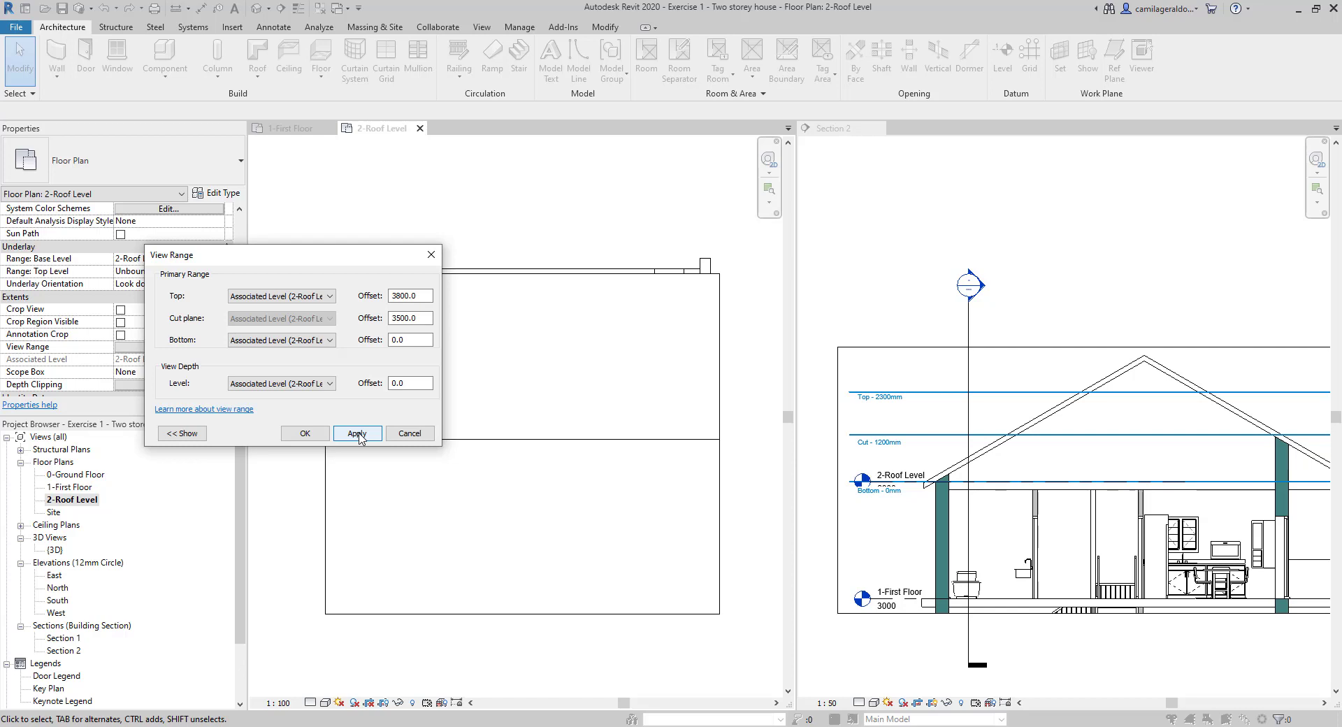
Close the View Range dialog of the 2-Roof Level plan.
left_click(410, 434)
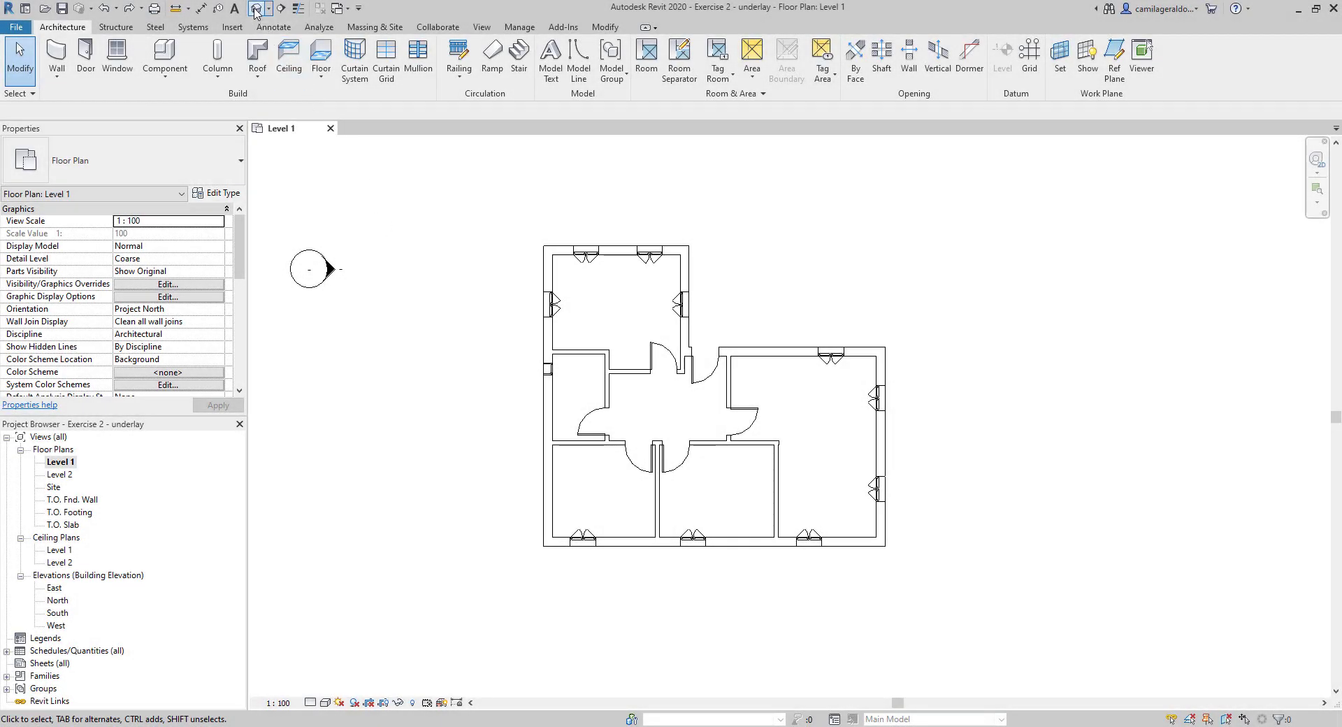
Open the default 3D view of the Exercise 2 - underlay project and examine the house from its right and back sides.
left_click(257, 10)
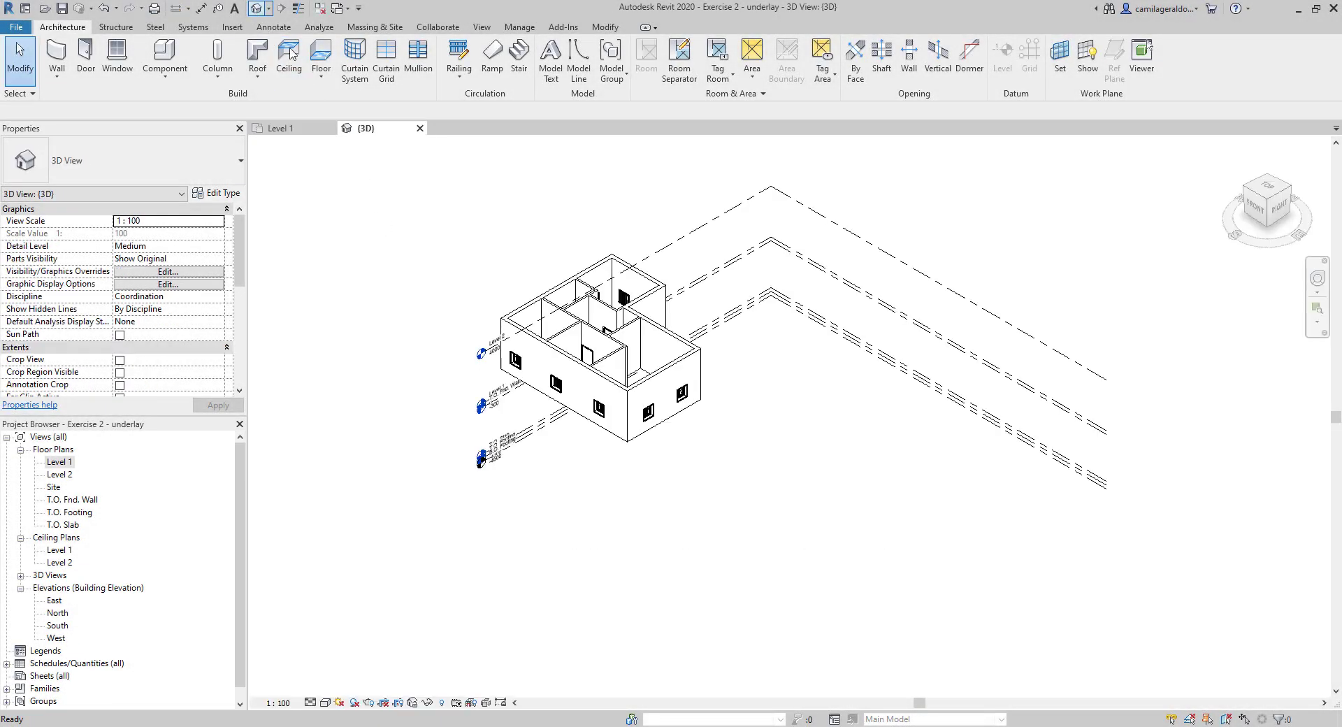
scroll(505, 306, "up", 3)
middle_click_drag(900, 587, 771, 593, "shift")
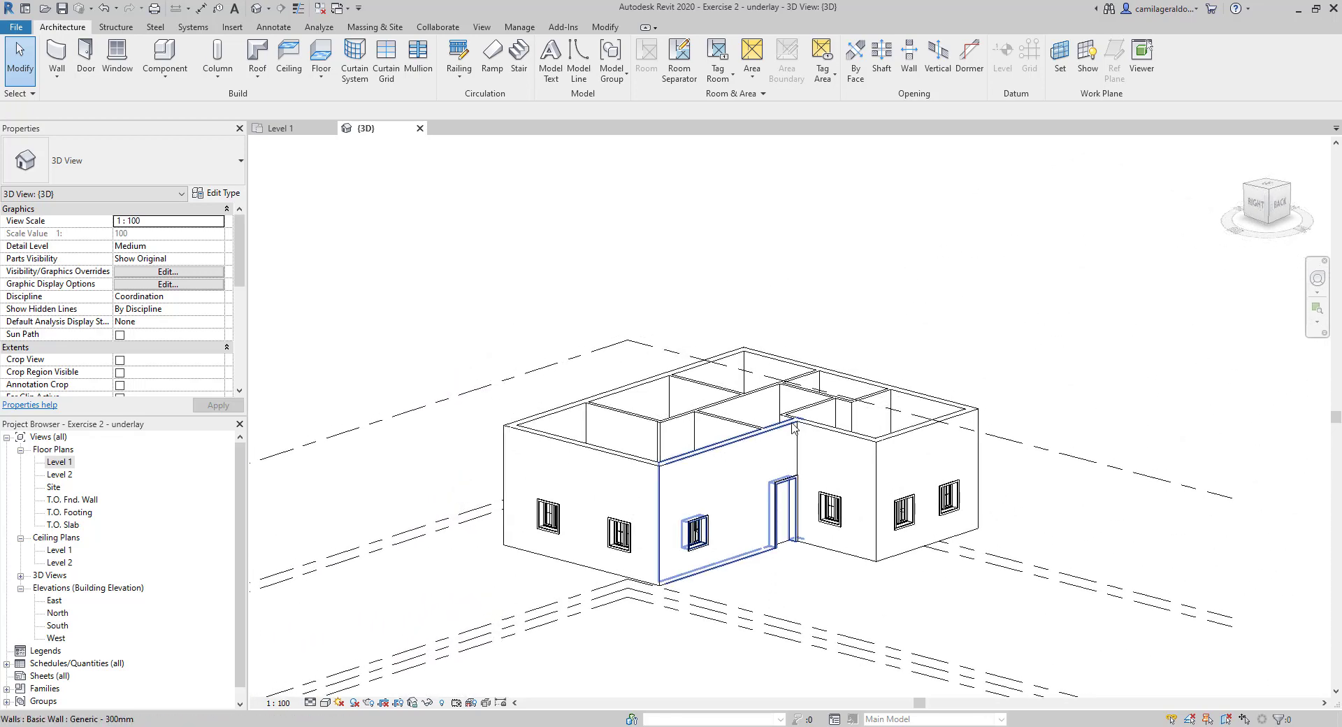
Open the Level 2 floor plan and locate the Underlay settings in its view properties.
double_click(66, 477)
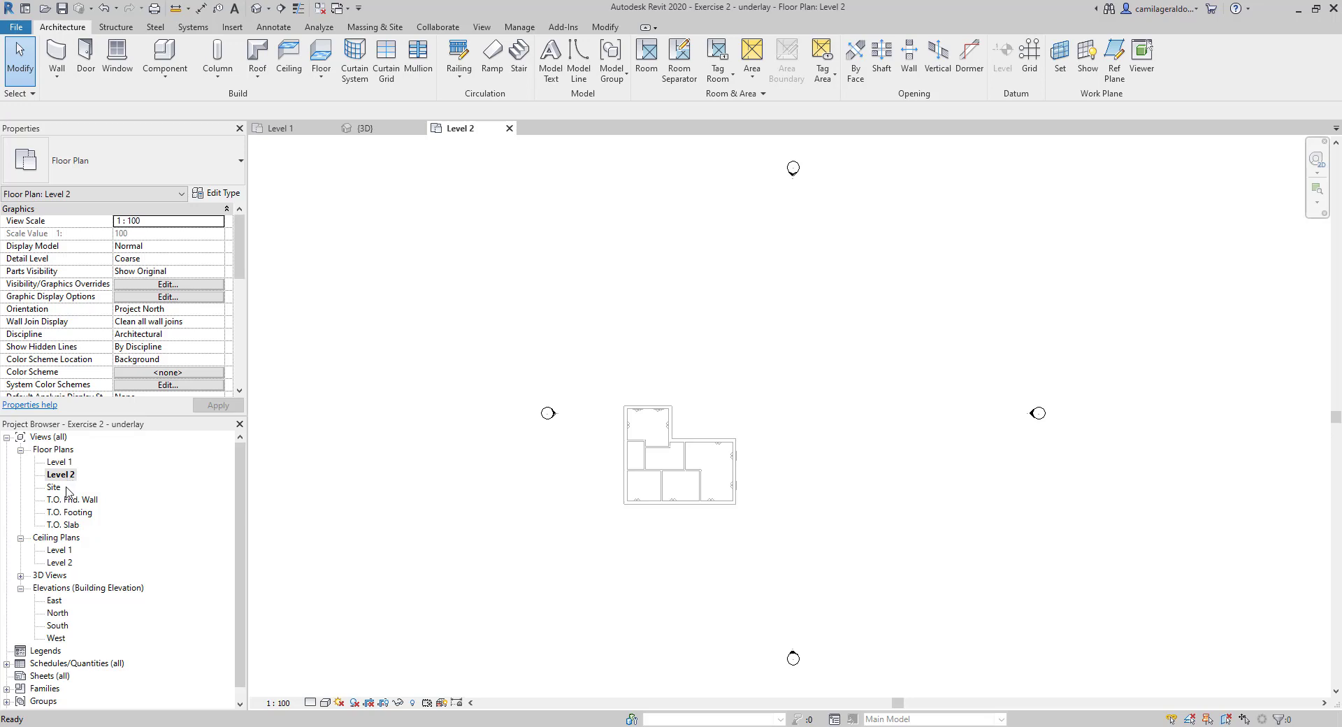
scroll(703, 483, "up", 5)
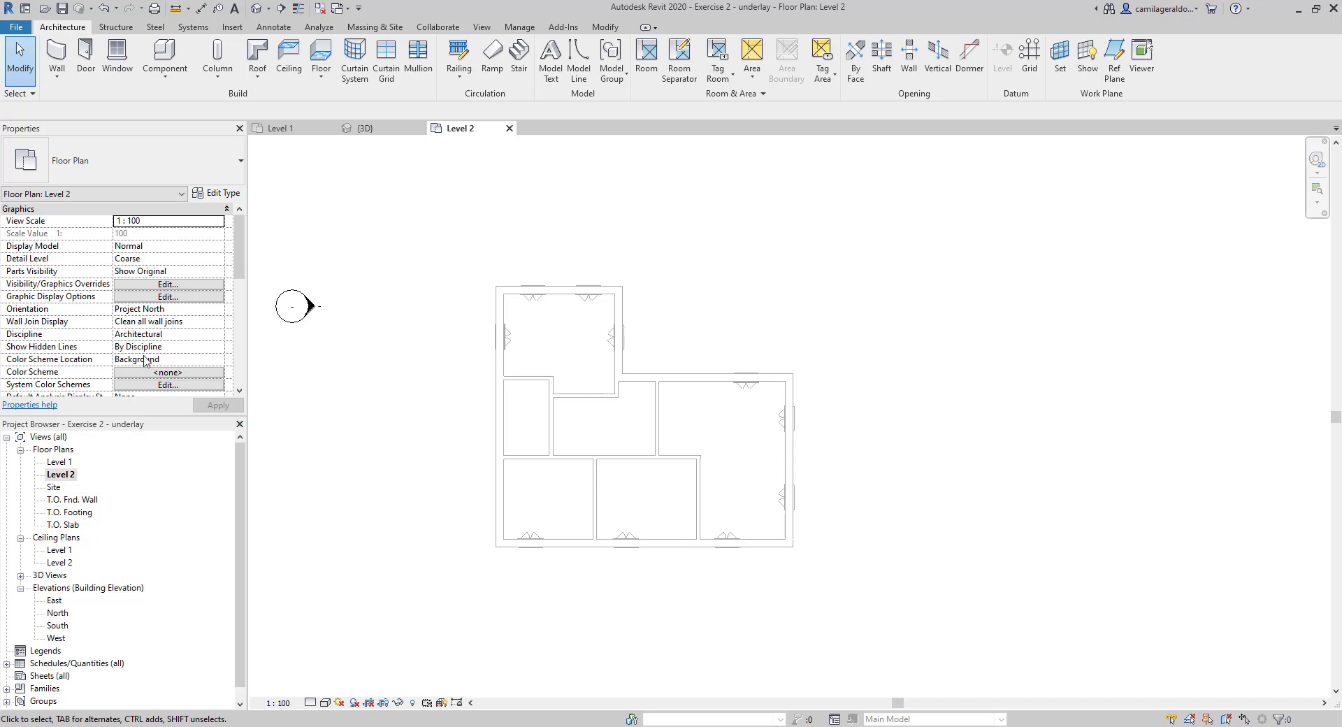
scroll(137, 357, "down", 5)
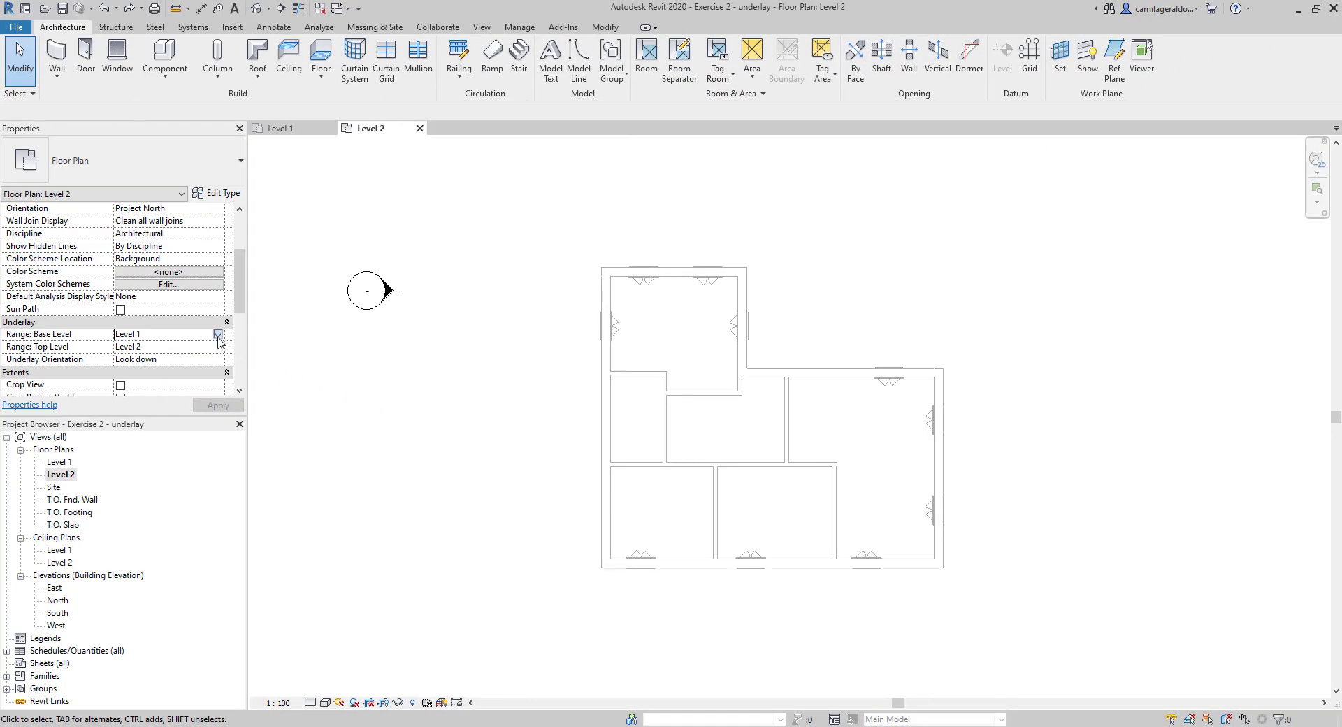
Set the Level 2 plan's underlay base level to None and apply the change.
left_click(218, 335)
left_click(173, 353)
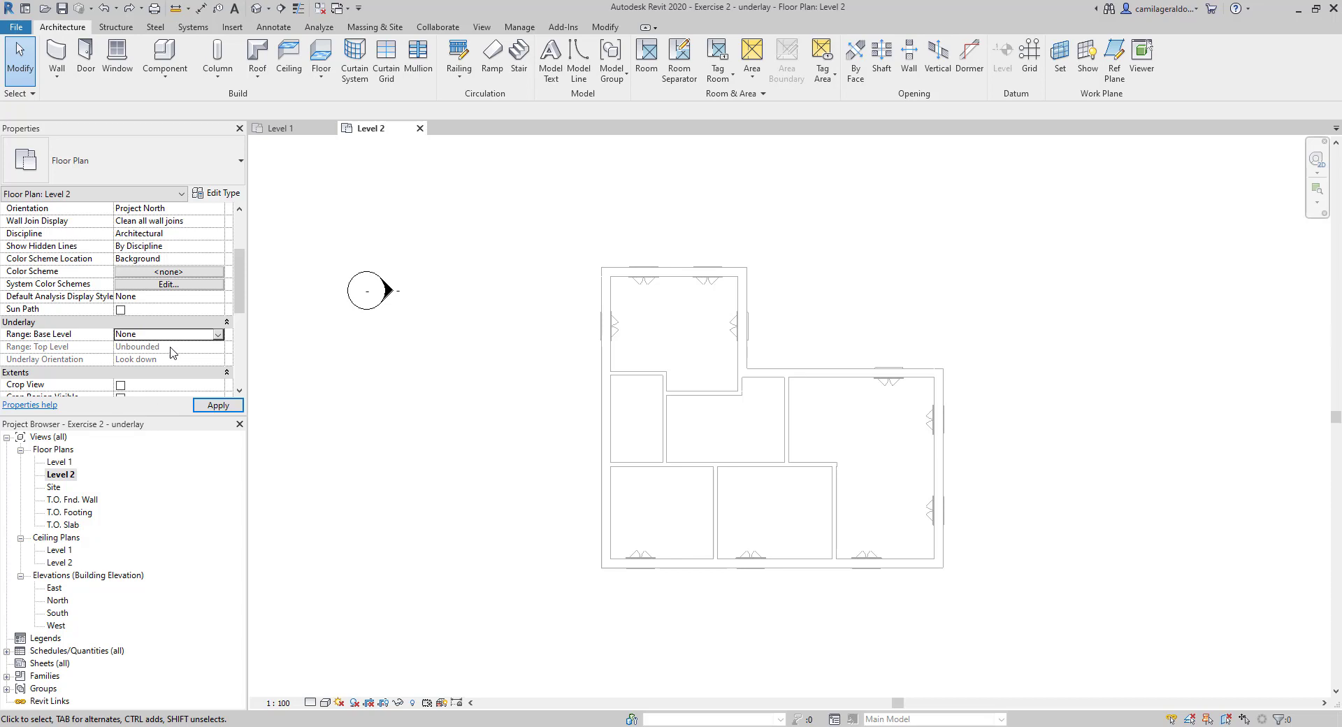
left_click(219, 405)
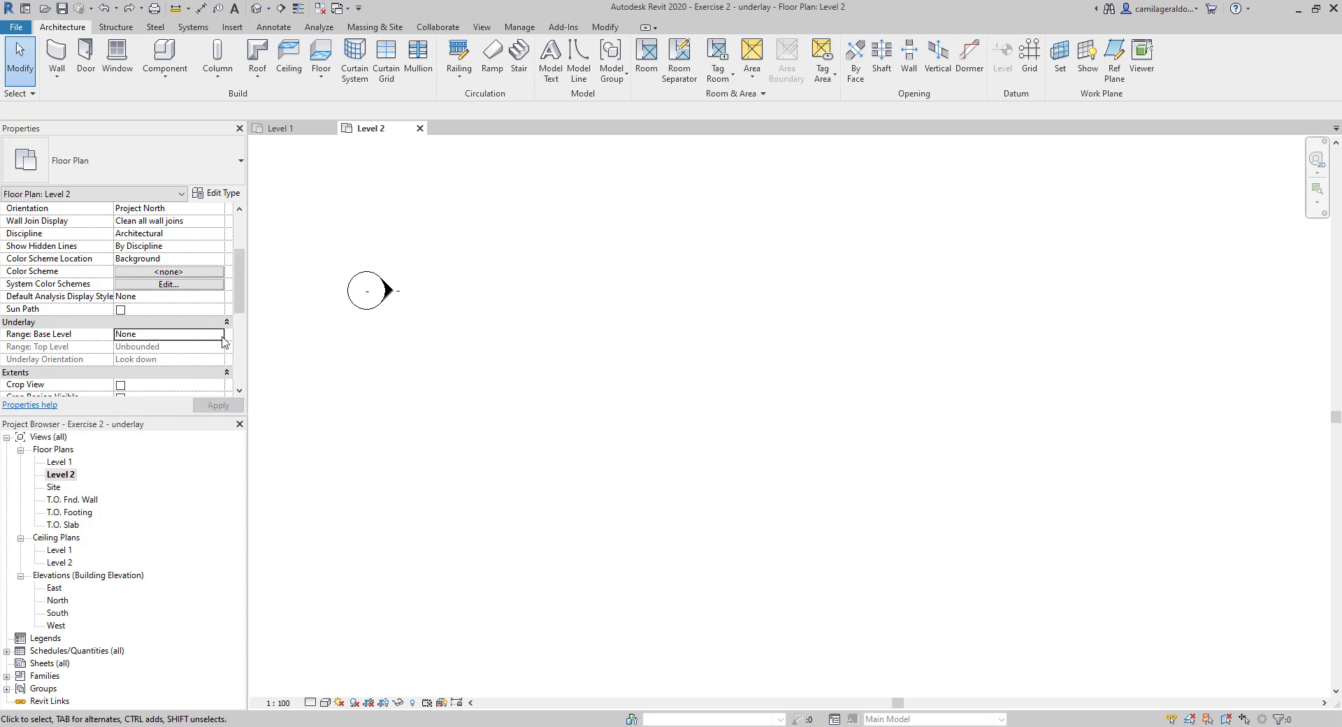
Set the Level 2 plan's underlay range to base level T.O. Footing and top level T.O. Slab, and apply it.
left_click(218, 334)
left_click(168, 357)
left_click(195, 346)
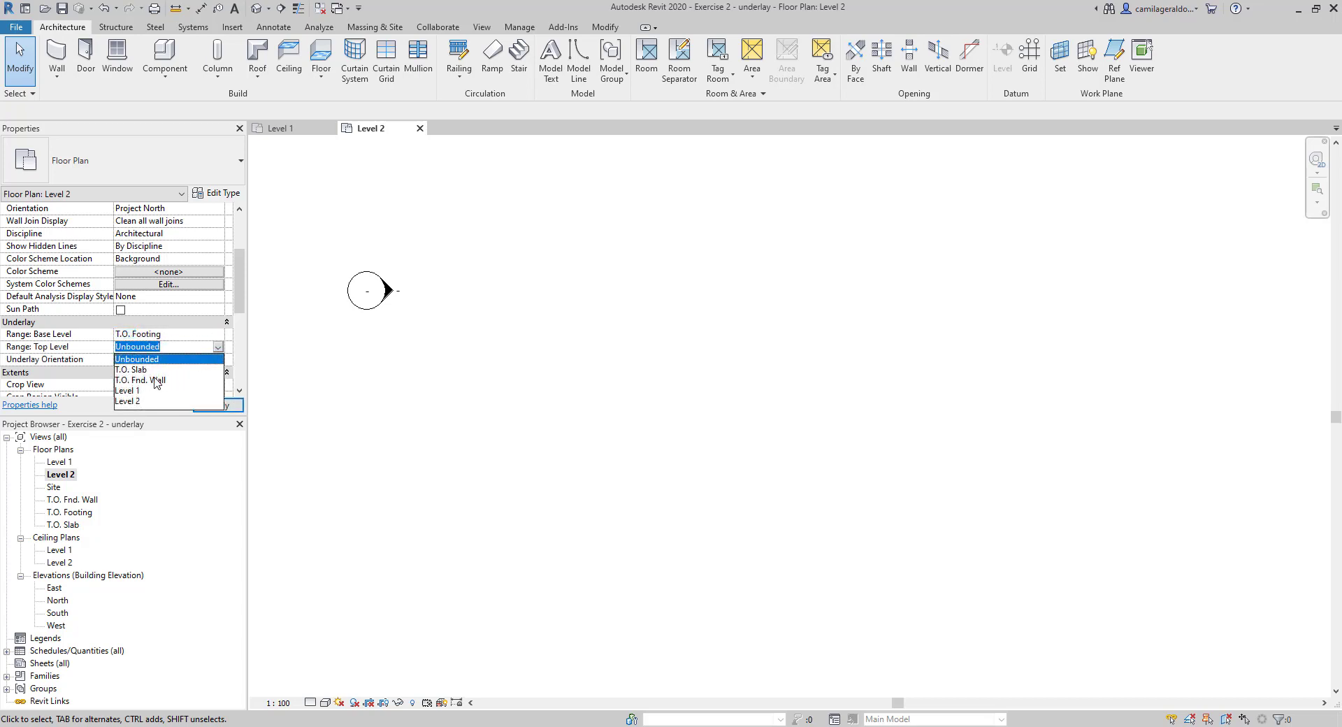
left_click(145, 370)
left_click(214, 407)
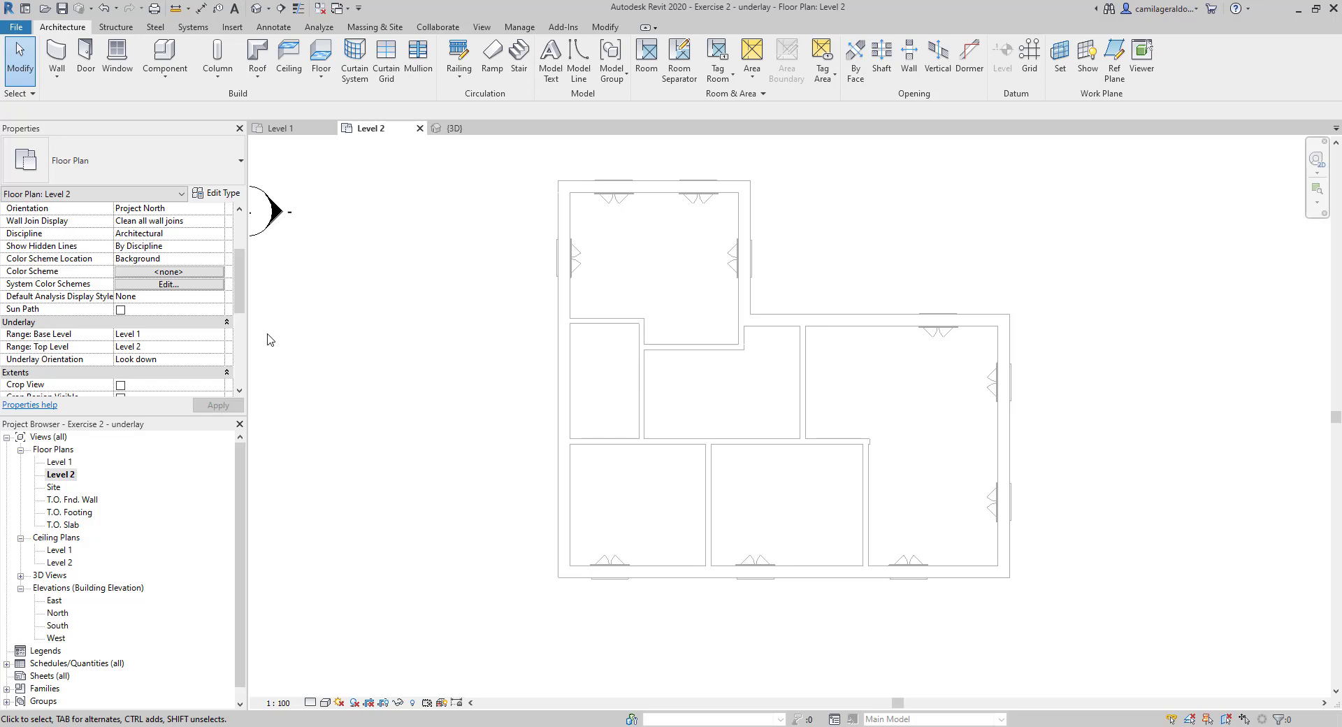
Show the Level 2 underlay orientation options and examine the 3D model from below to illustrate looking up at the rooms.
left_click(218, 359)
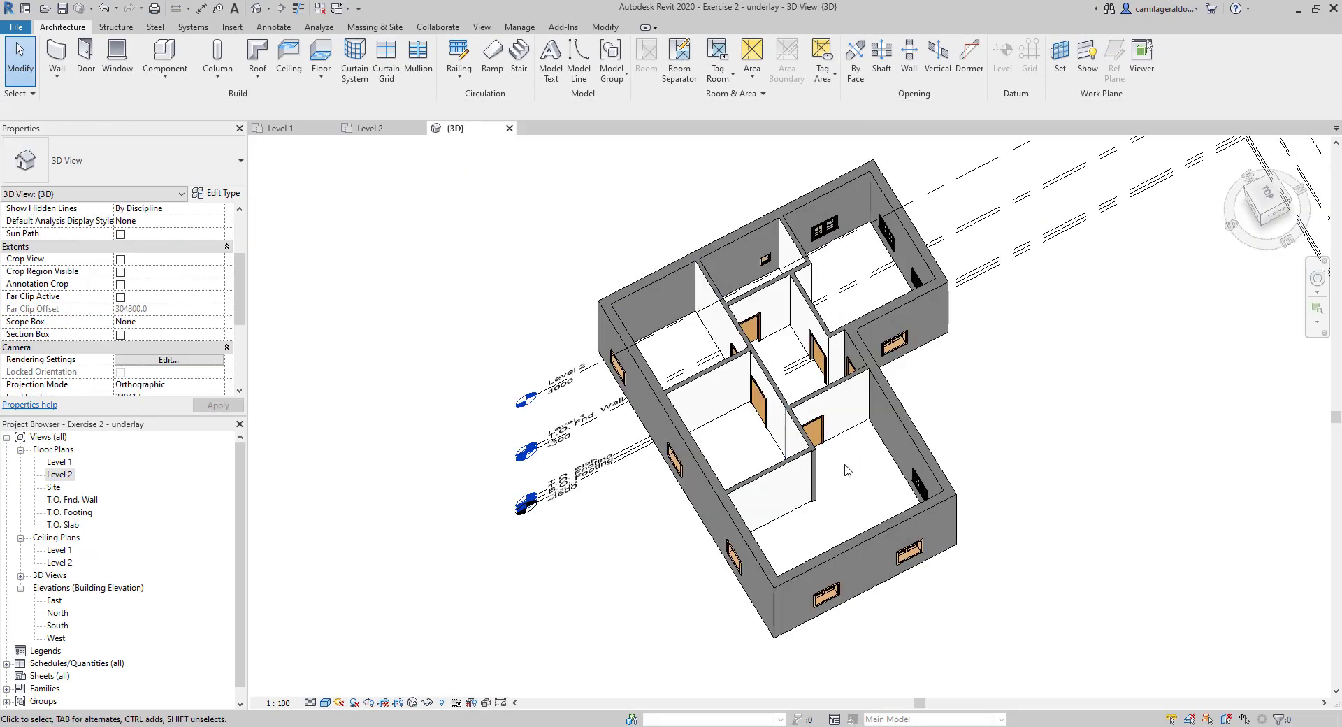
middle_click_drag(847, 470, 750, 124, "shift")
middle_click_drag(794, 425, 832, 226, "shift")
scroll(756, 464, "up", 4)
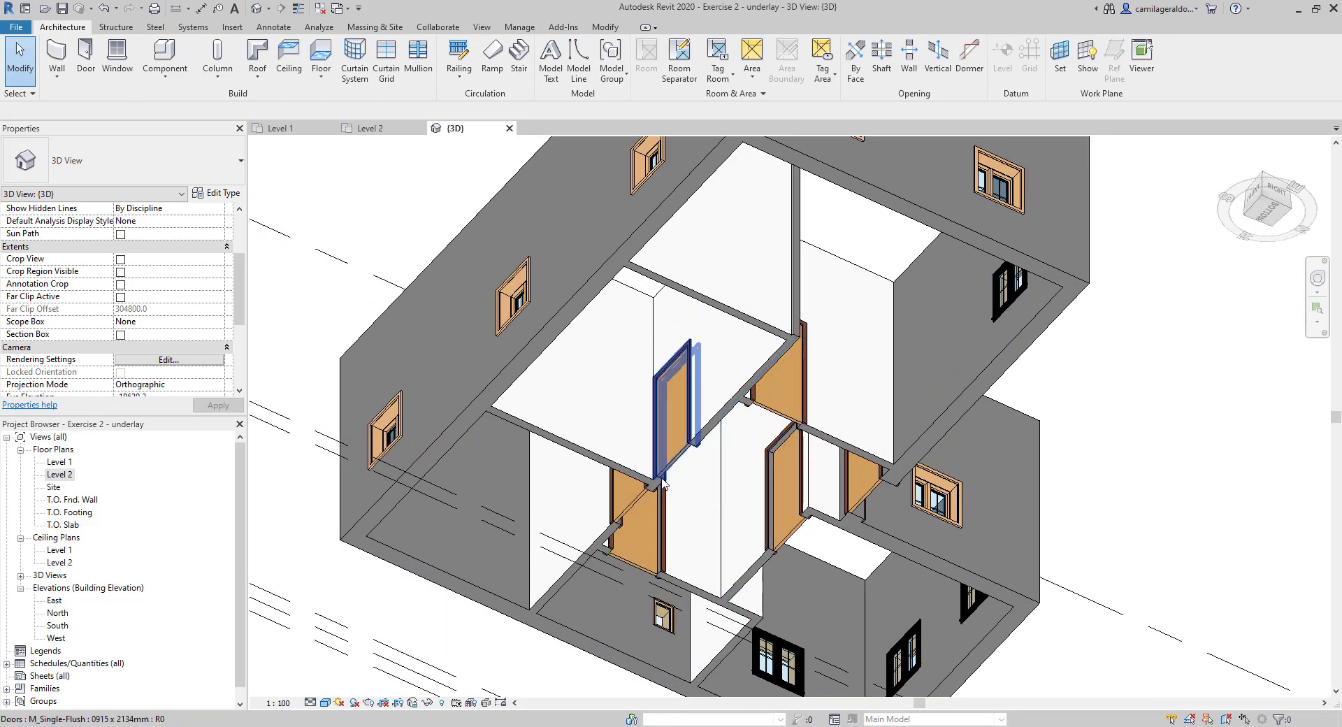